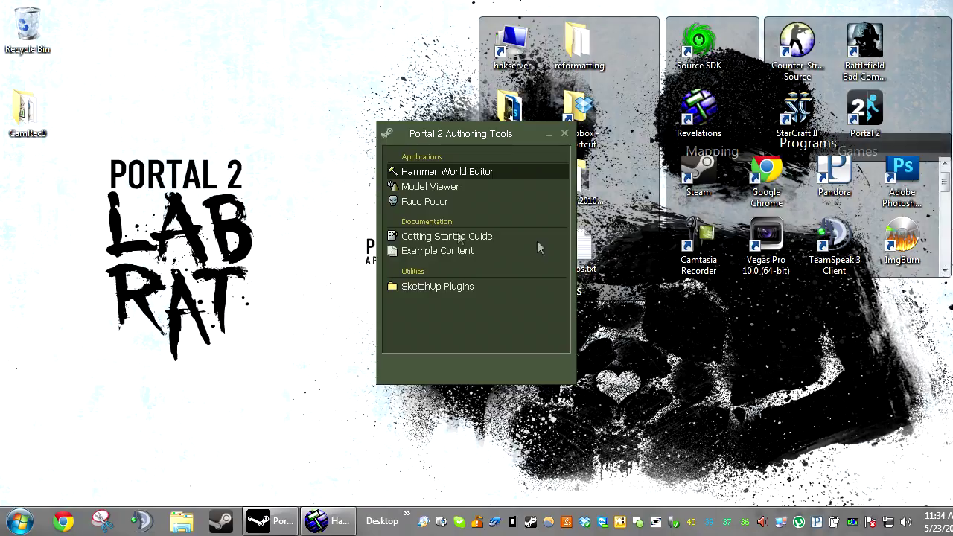
Switch to the Hammer World Editor window holding the tut_86_p2_instancing.vmf map.
{"action": "left_click_drag", "start_coordinate": [493, 134], "coordinate": [385, 229]}
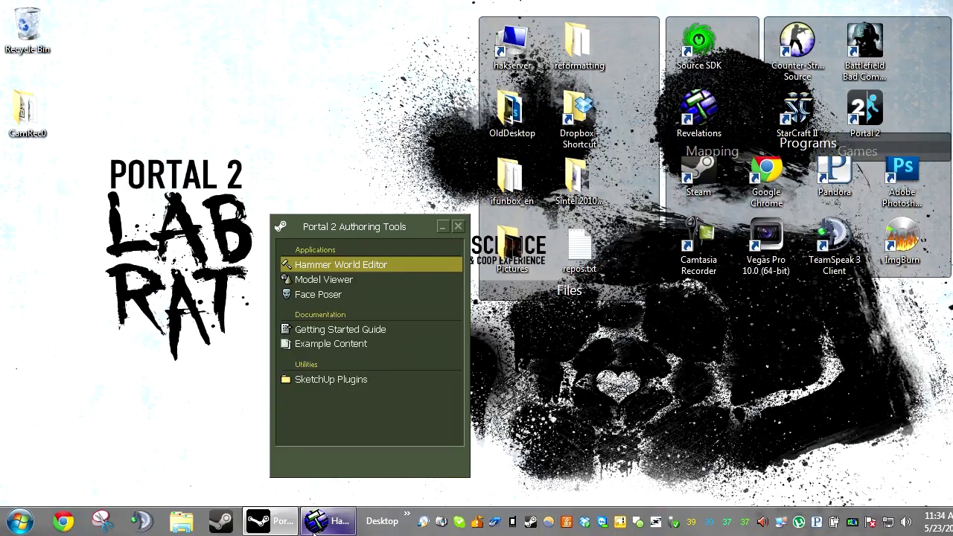
{"action": "mouse_move", "coordinate": [313, 530]}
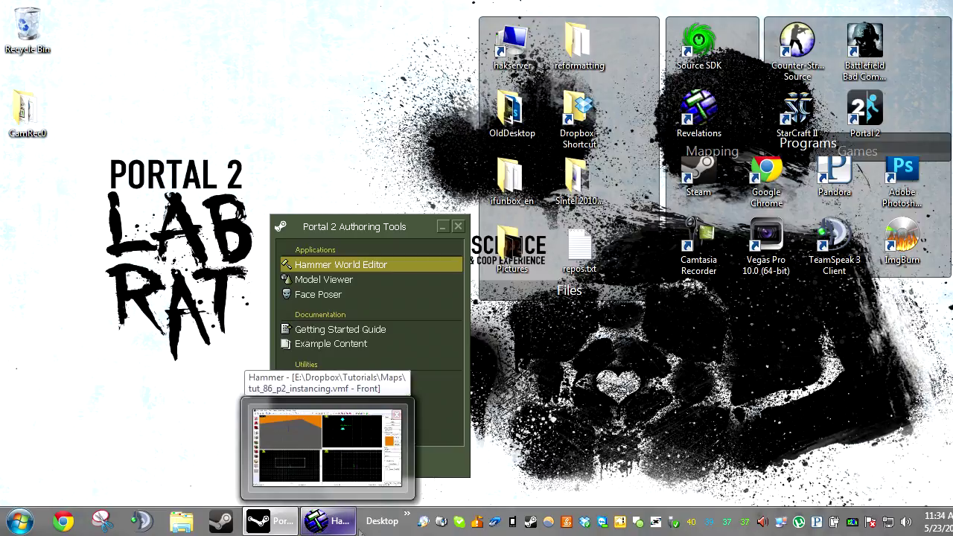
{"action": "left_click", "coordinate": [317, 523]}
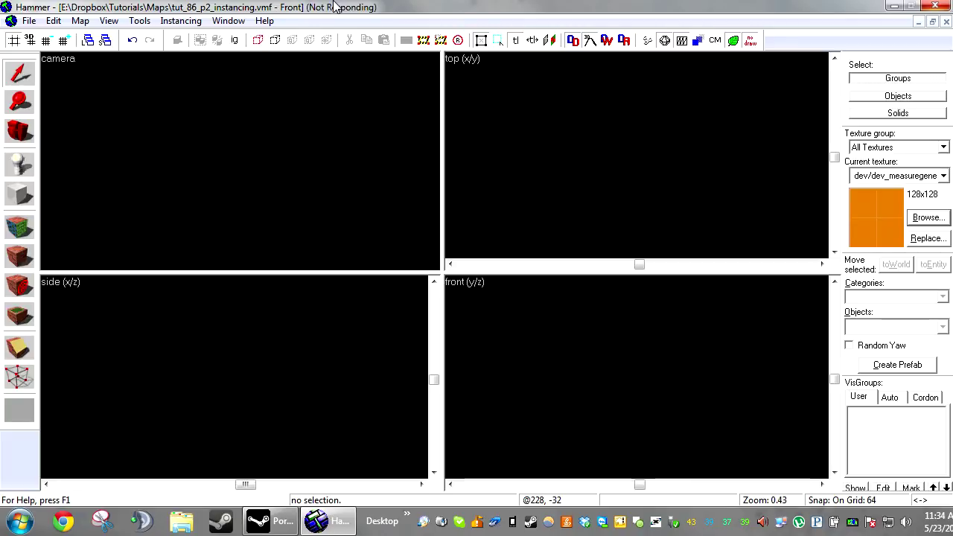
Examine the test room, its player start and its button in the 3D camera and top views.
{"action": "key", "text": "z"}
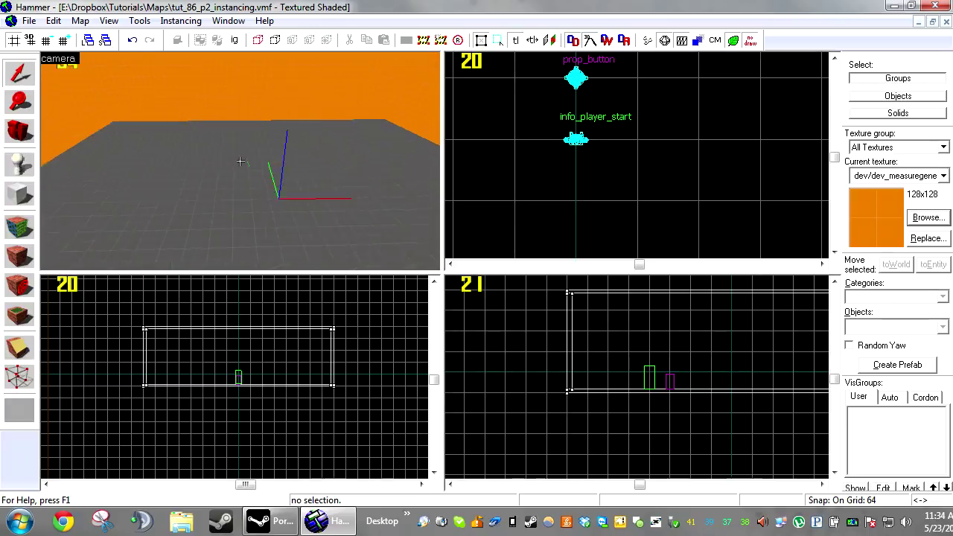
{"action": "key", "text": "d"}
{"action": "key", "text": "a"}
{"action": "key", "text": "z"}
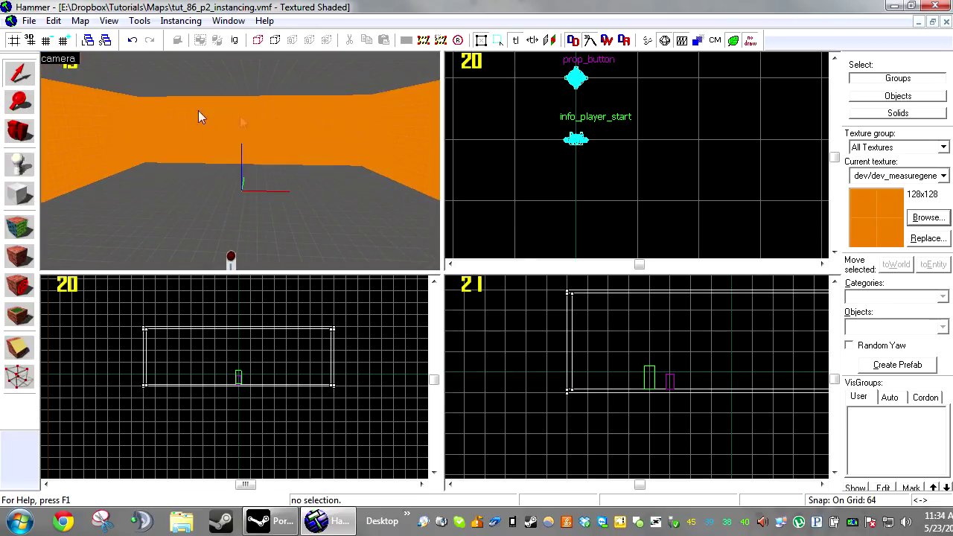
{"action": "scroll", "coordinate": [623, 217], "scroll_direction": "down", "scroll_amount": 7}
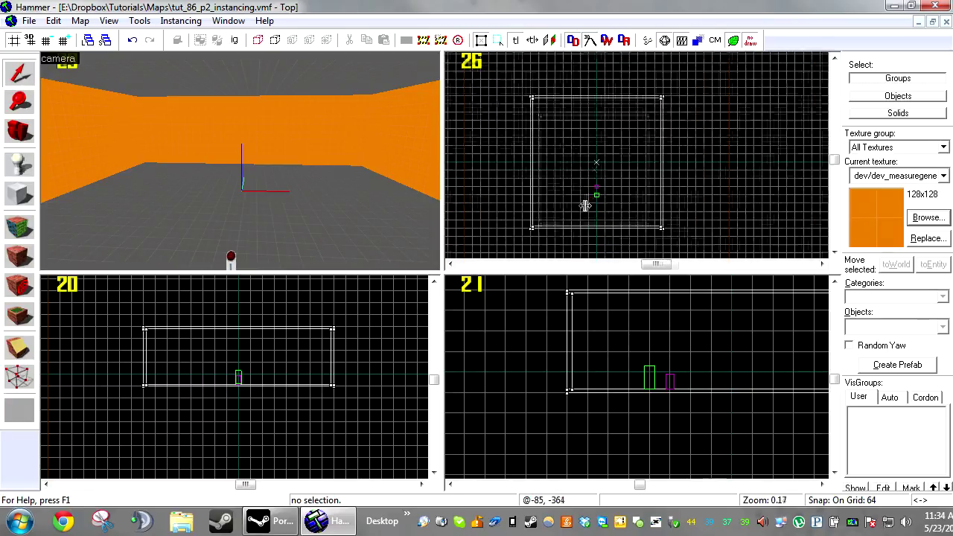
{"action": "scroll", "coordinate": [623, 217], "scroll_direction": "up", "scroll_amount": 7}
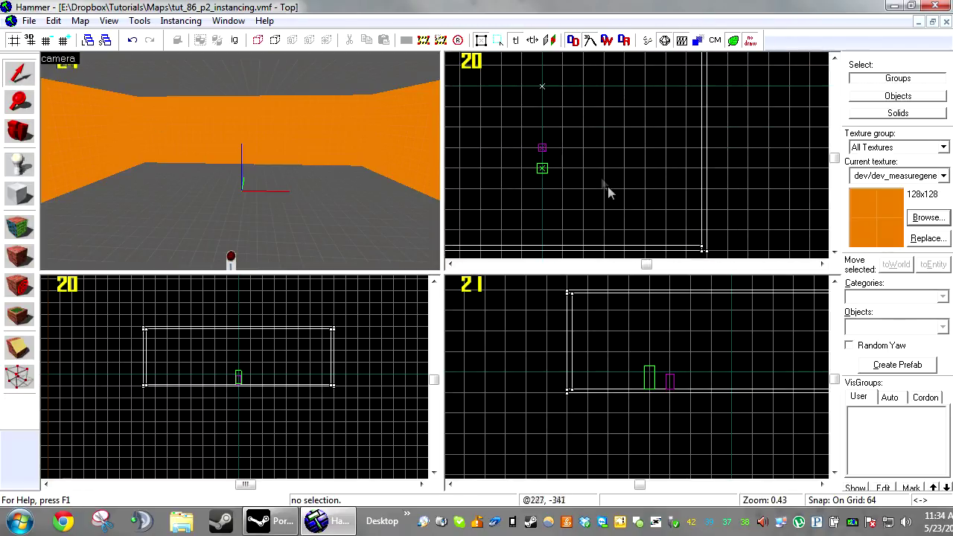
{"action": "left_click_drag", "start_coordinate": [571, 127], "coordinate": [644, 212]}
{"action": "key", "text": "Escape"}
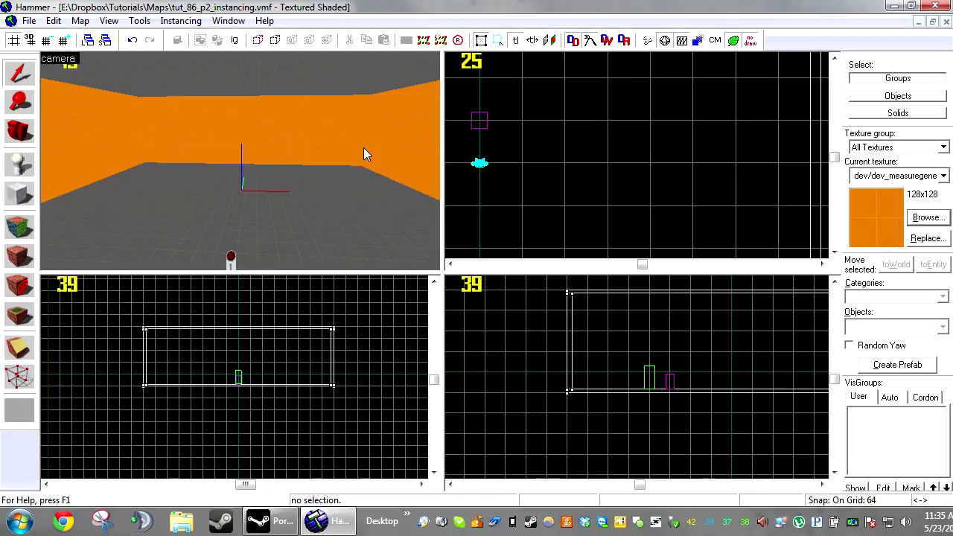
{"action": "key", "text": "a"}
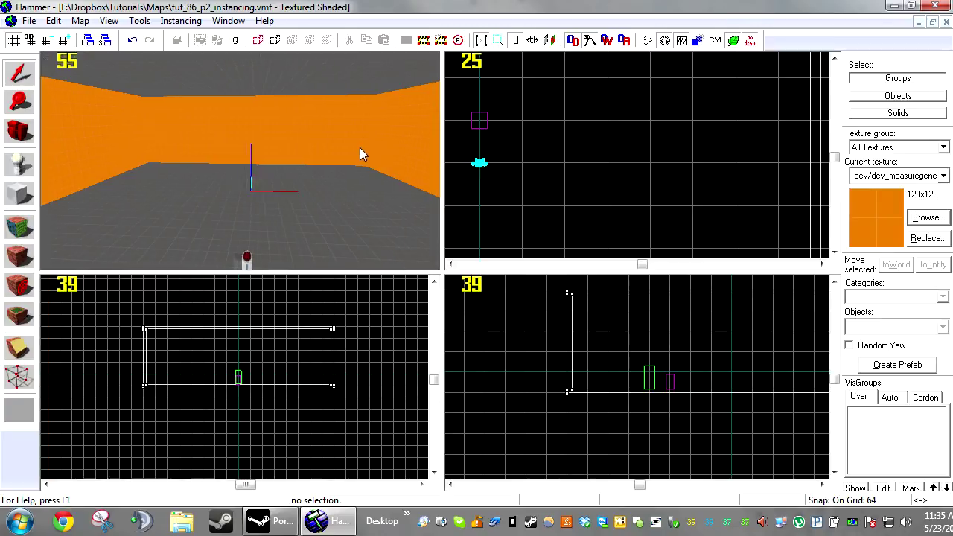
{"action": "key", "text": "w"}
{"action": "key", "text": "z"}
{"action": "key", "text": "z"}
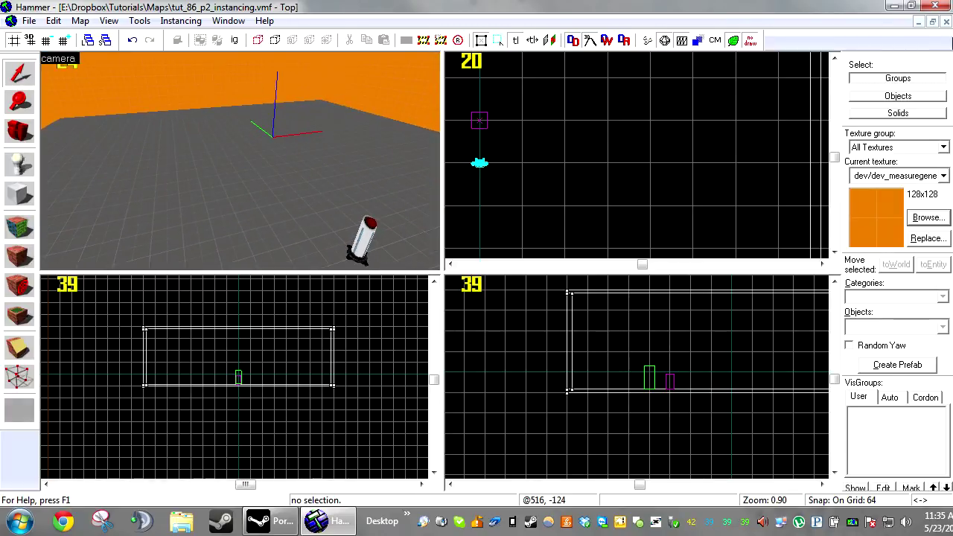
Put the tutorial map window aside and maximize the blank map window behind it.
{"action": "left_click", "coordinate": [919, 22]}
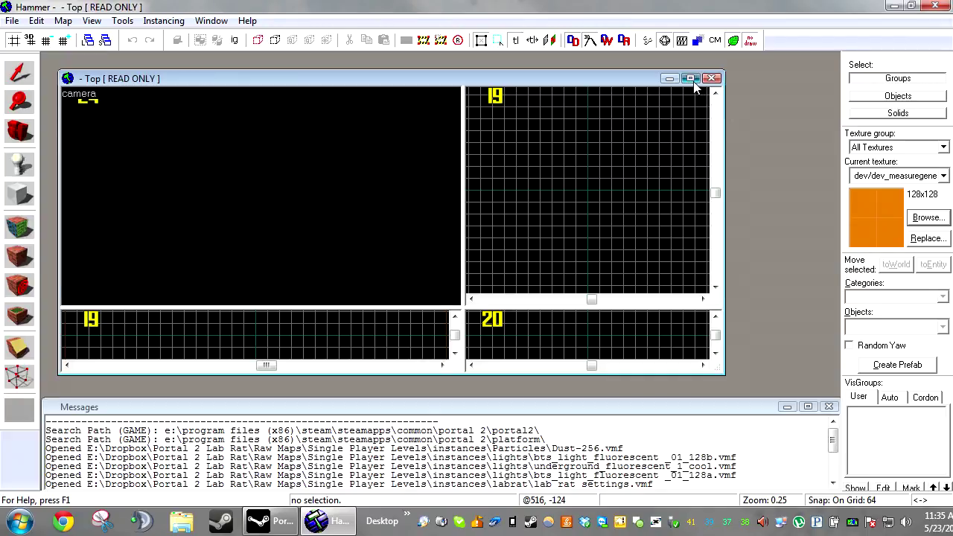
{"action": "left_click", "coordinate": [692, 81]}
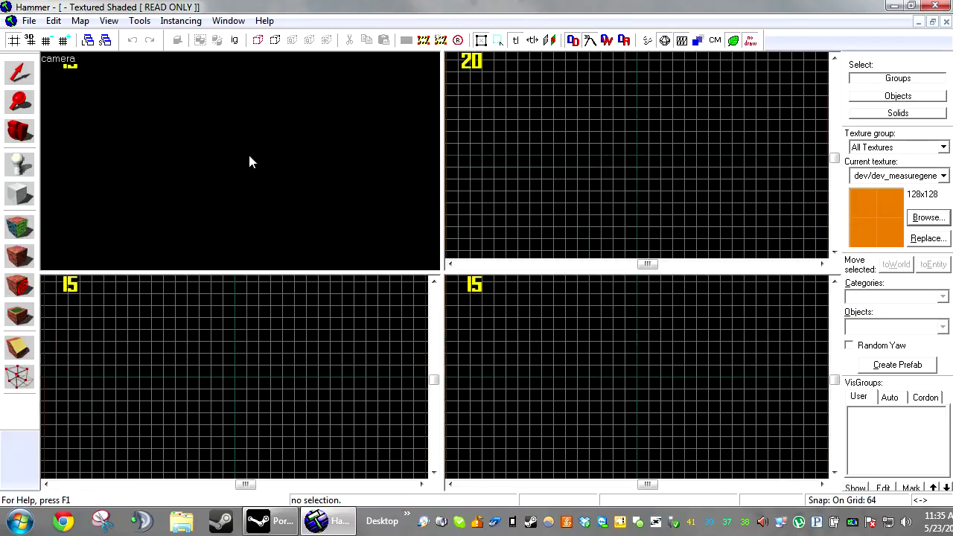
{"action": "right_click", "coordinate": [501, 520]}
{"action": "left_click", "coordinate": [502, 518]}
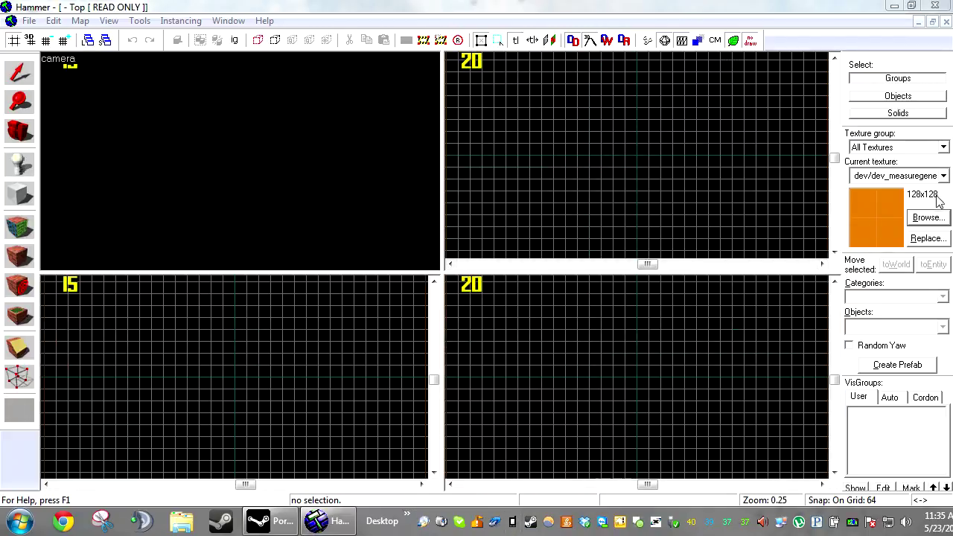
Create an entity at the origin in the top view and set its class to prop_dynamic.
{"action": "left_click", "coordinate": [20, 162]}
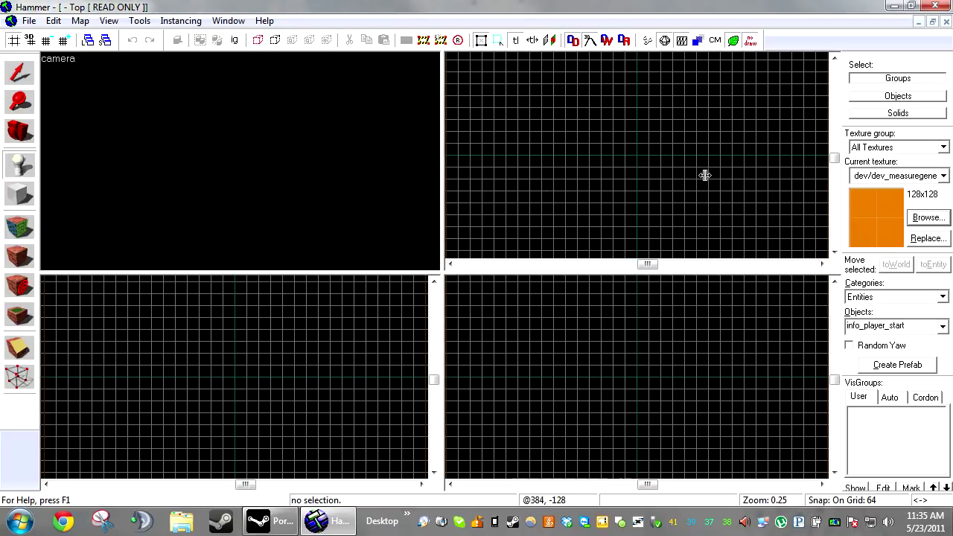
{"action": "left_click", "coordinate": [637, 155]}
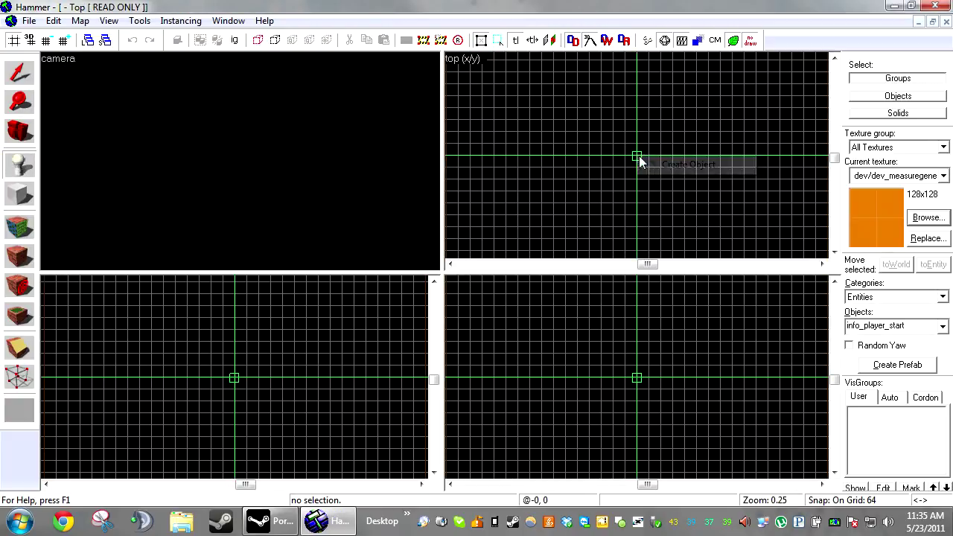
{"action": "right_click", "coordinate": [637, 158]}
{"action": "left_click", "coordinate": [670, 164]}
{"action": "key", "text": "alt+Return"}
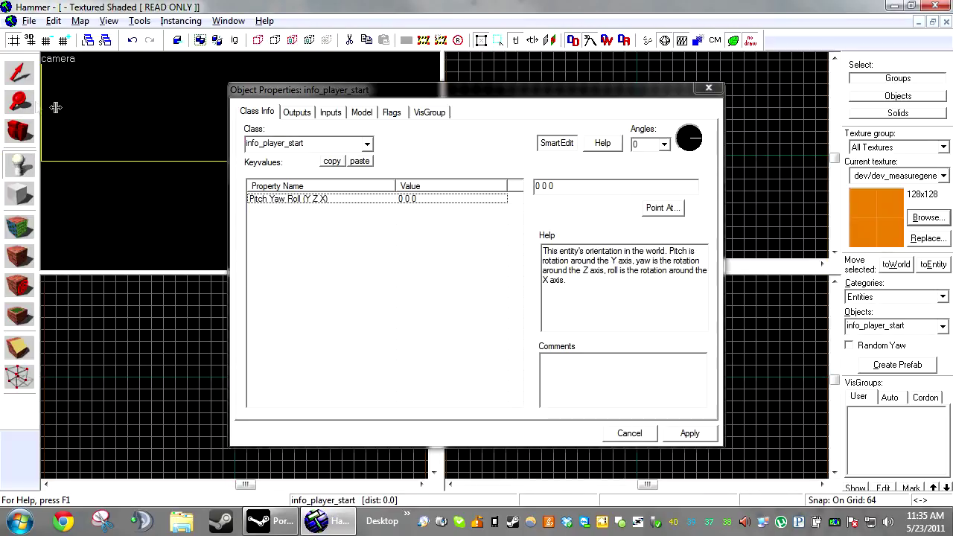
{"action": "left_click", "coordinate": [330, 144]}
{"action": "type", "text": "prop_dynamic"}
{"action": "key", "text": "Return"}
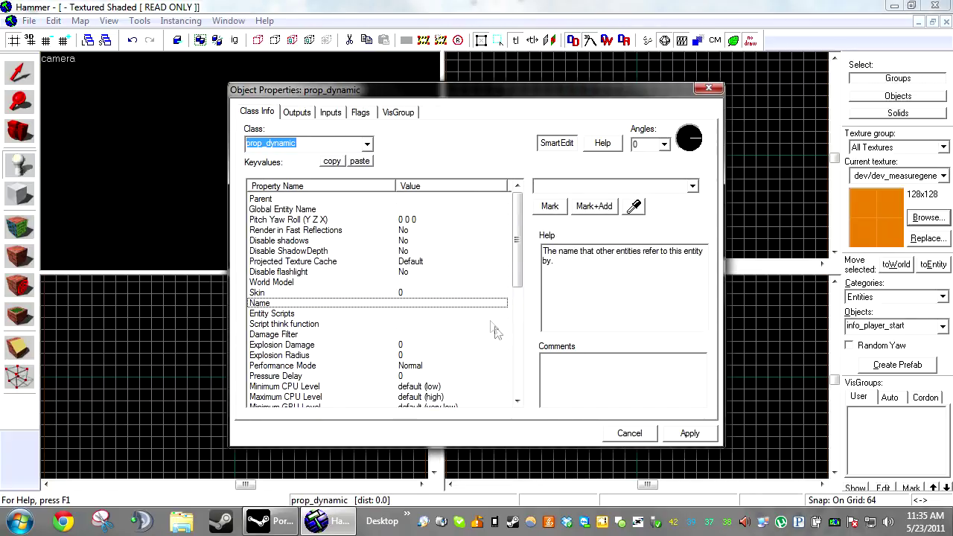
Browse for the prop's World Model, filter the models by "dropper" and select props_backstage\item_dropper.mdl.
{"action": "left_click", "coordinate": [321, 220]}
{"action": "scroll", "coordinate": [320, 271], "scroll_direction": "down", "scroll_amount": 1}
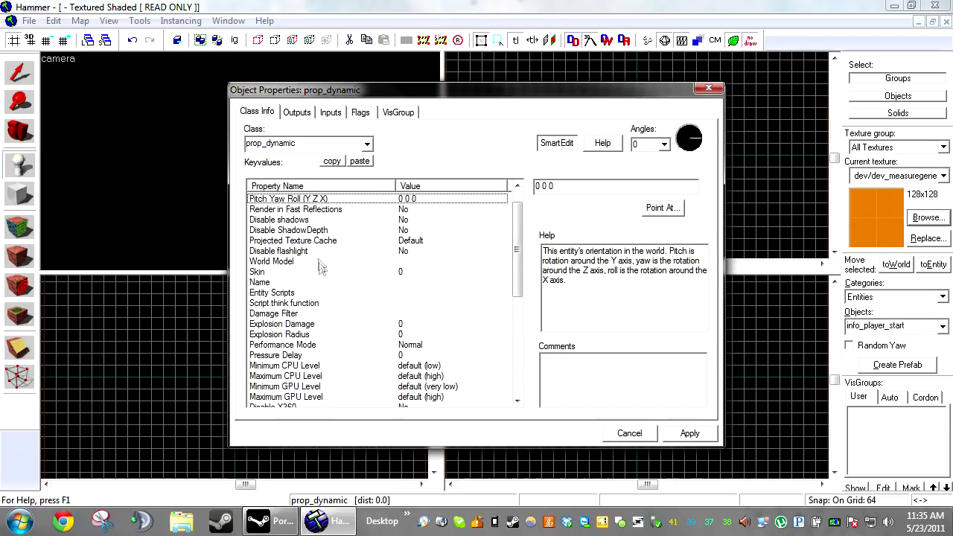
{"action": "left_click", "coordinate": [320, 261]}
{"action": "left_click", "coordinate": [549, 211]}
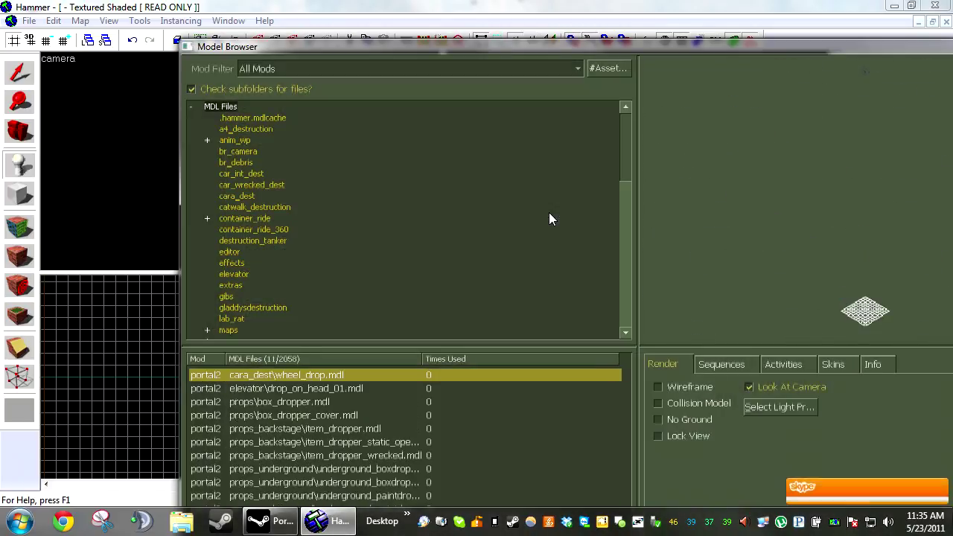
{"action": "type", "text": "p"}
{"action": "left_click_drag", "start_coordinate": [182, 43], "coordinate": [487, 247]}
{"action": "left_click_drag", "start_coordinate": [598, 248], "coordinate": [275, 47]}
{"action": "left_click", "coordinate": [323, 302]}
{"action": "key", "text": "Down"}
{"action": "key", "text": "Down"}
{"action": "key", "text": "Up"}
{"action": "key", "text": "Up"}
{"action": "left_click_drag", "start_coordinate": [596, 179], "coordinate": [619, 126]}
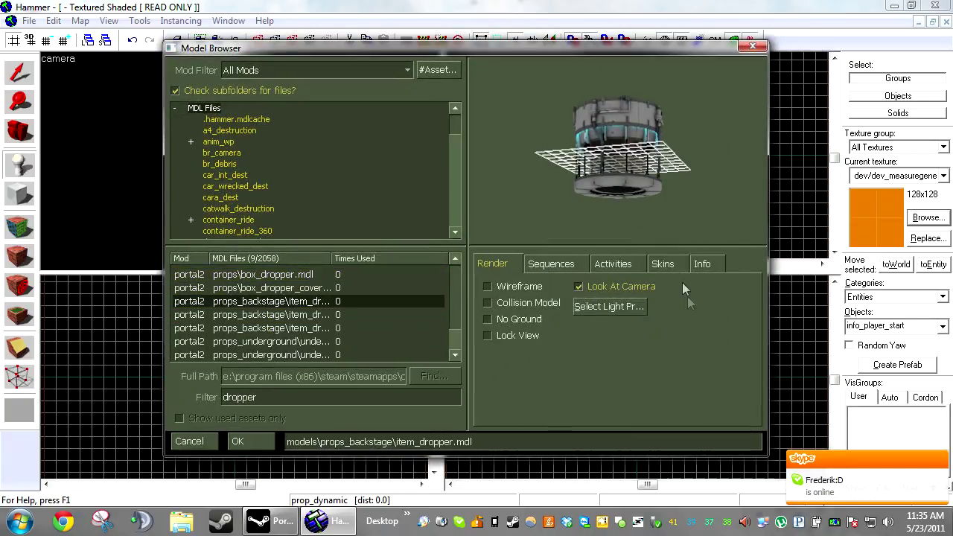
Preview skin1 and skin0 on the item dropper model and inspect it from another angle.
{"action": "left_click", "coordinate": [663, 265]}
{"action": "left_click", "coordinate": [525, 313]}
{"action": "left_click", "coordinate": [539, 303]}
{"action": "key", "text": "Down"}
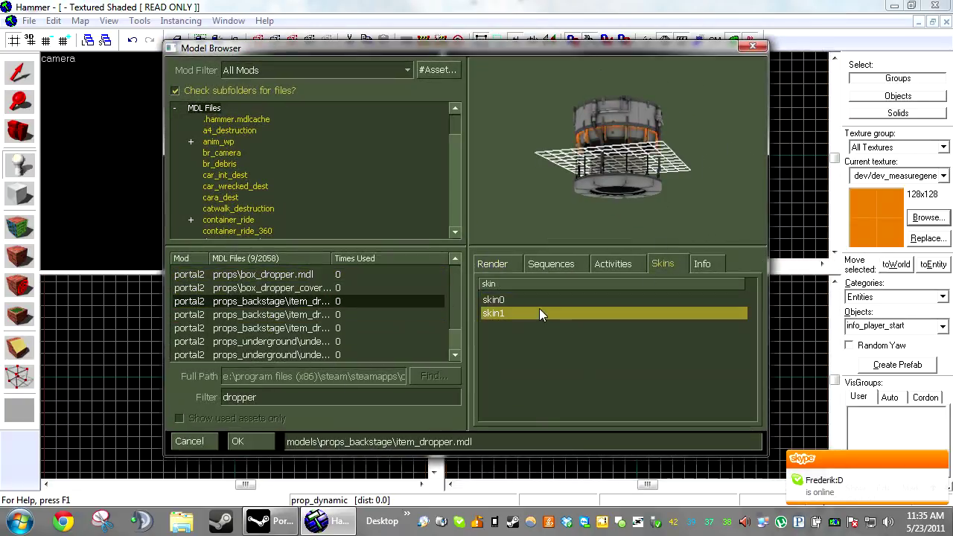
{"action": "key", "text": "Up"}
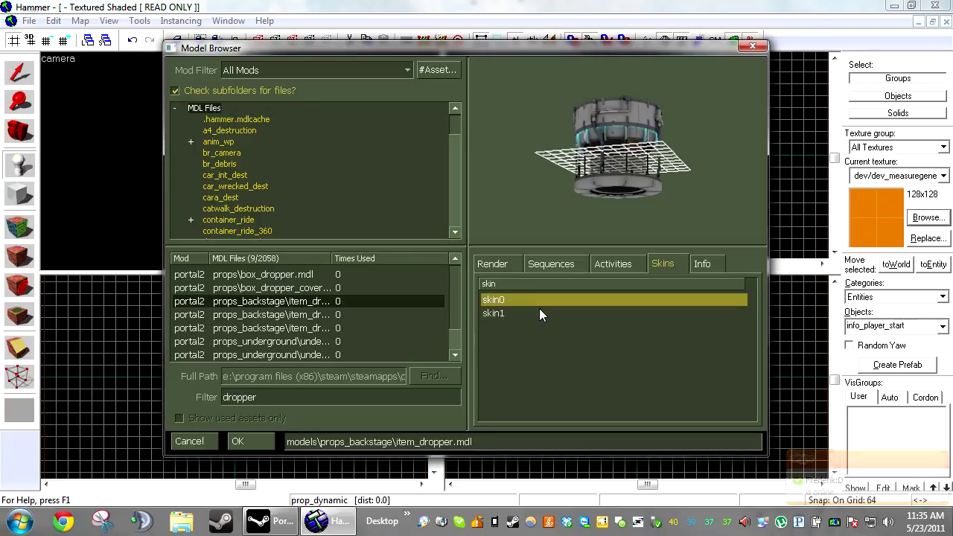
{"action": "left_click_drag", "start_coordinate": [633, 171], "coordinate": [583, 173]}
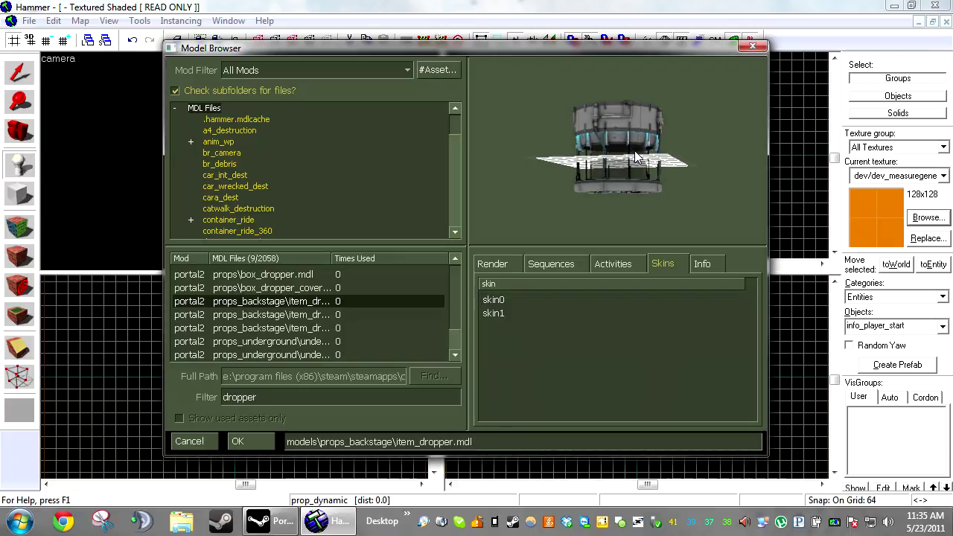
Assign models/props_backstage/item_dropper.mdl as the prop_dynamic's World Model and apply the properties.
{"action": "left_click", "coordinate": [270, 289]}
{"action": "key", "text": "Down"}
{"action": "key", "text": "Down"}
{"action": "key", "text": "Down"}
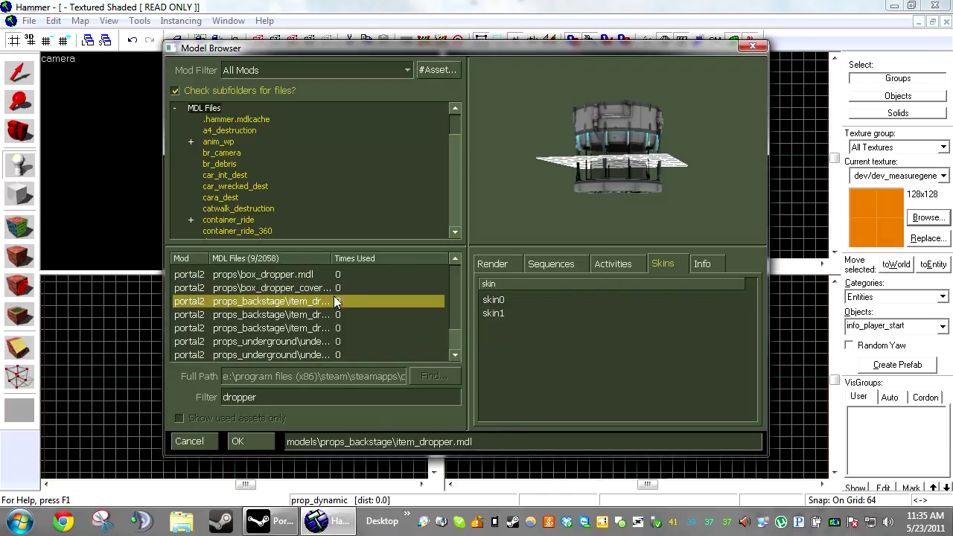
{"action": "key", "text": "Up"}
{"action": "key", "text": "Up"}
{"action": "left_click", "coordinate": [520, 301]}
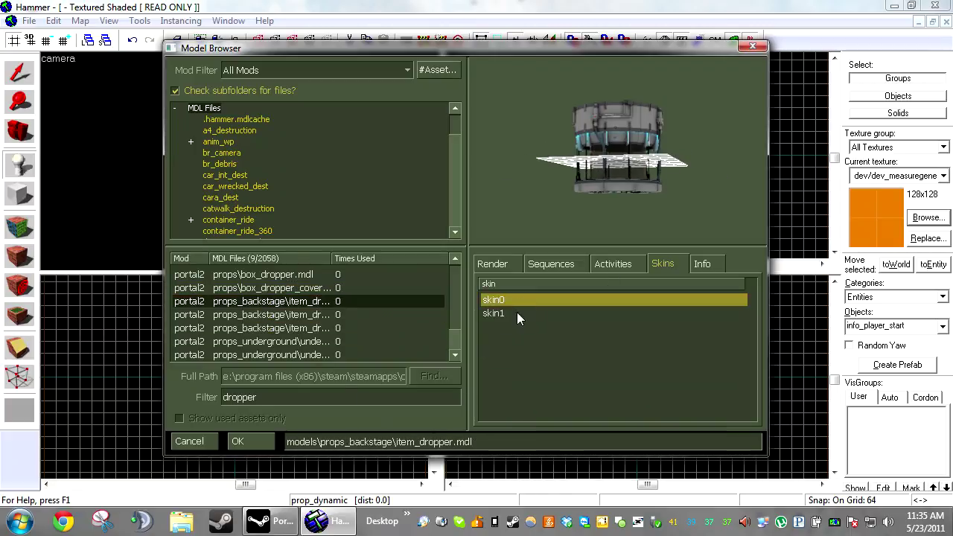
{"action": "left_click", "coordinate": [238, 442]}
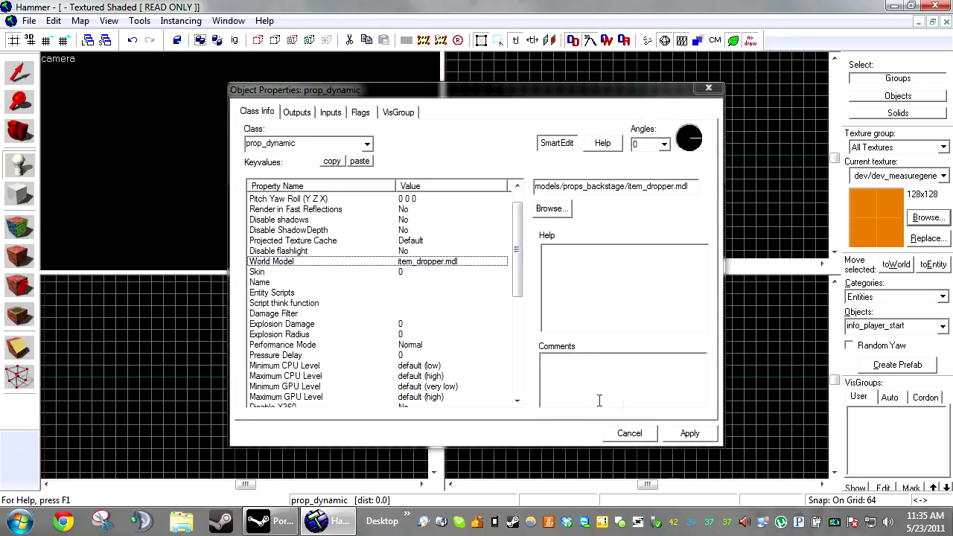
{"action": "left_click", "coordinate": [687, 435]}
{"action": "left_click", "coordinate": [630, 434]}
Try moving the dropper prop off the origin in the top and front views, then return it to its original position.
{"action": "key", "text": "shift+s"}
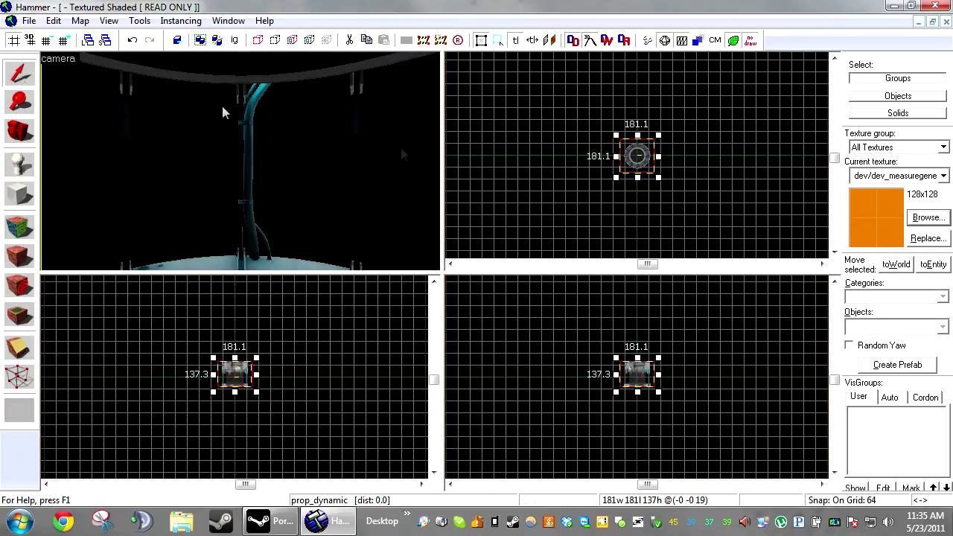
{"action": "scroll", "coordinate": [656, 159], "scroll_direction": "up", "scroll_amount": 6}
{"action": "left_click_drag", "start_coordinate": [663, 186], "coordinate": [666, 138]}
{"action": "left_click", "coordinate": [572, 160]}
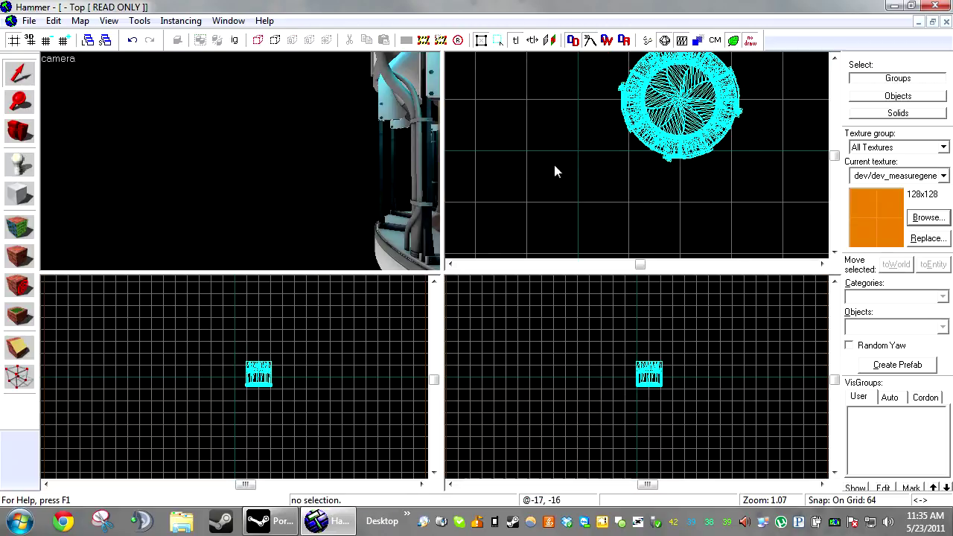
{"action": "left_click", "coordinate": [391, 113]}
{"action": "left_click_drag", "start_coordinate": [678, 100], "coordinate": [574, 160]}
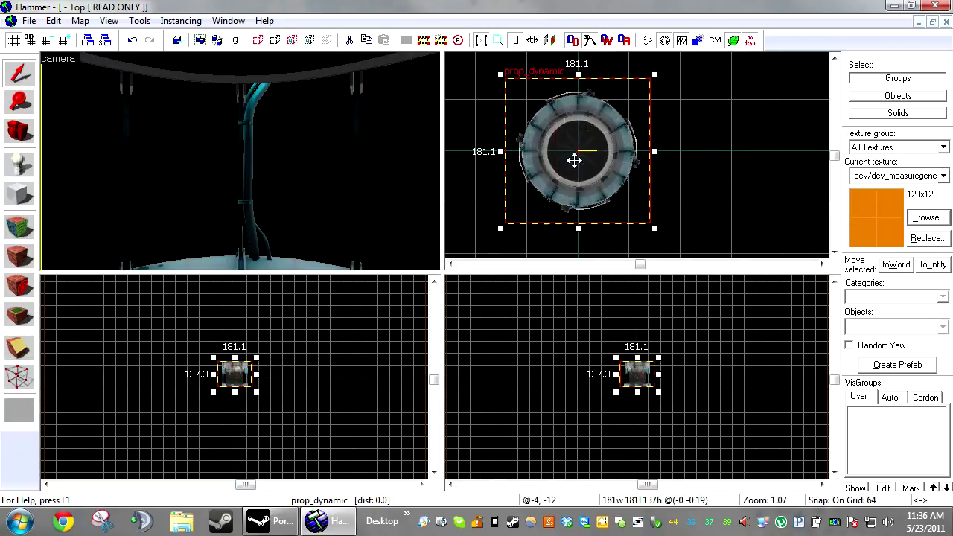
{"action": "scroll", "coordinate": [655, 379], "scroll_direction": "up", "scroll_amount": 6}
{"action": "left_click_drag", "start_coordinate": [556, 410], "coordinate": [556, 410]}
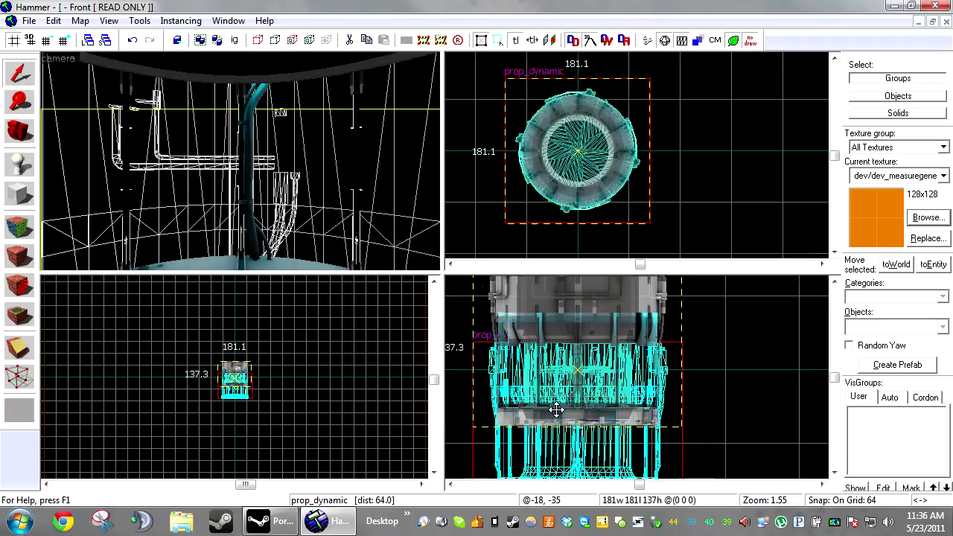
Inspect the item dropper from above in the 3D camera view.
{"action": "left_click", "coordinate": [717, 348]}
{"action": "key", "text": "z"}
{"action": "key", "text": "s"}
{"action": "key", "text": "w"}
{"action": "key", "text": "Down"}
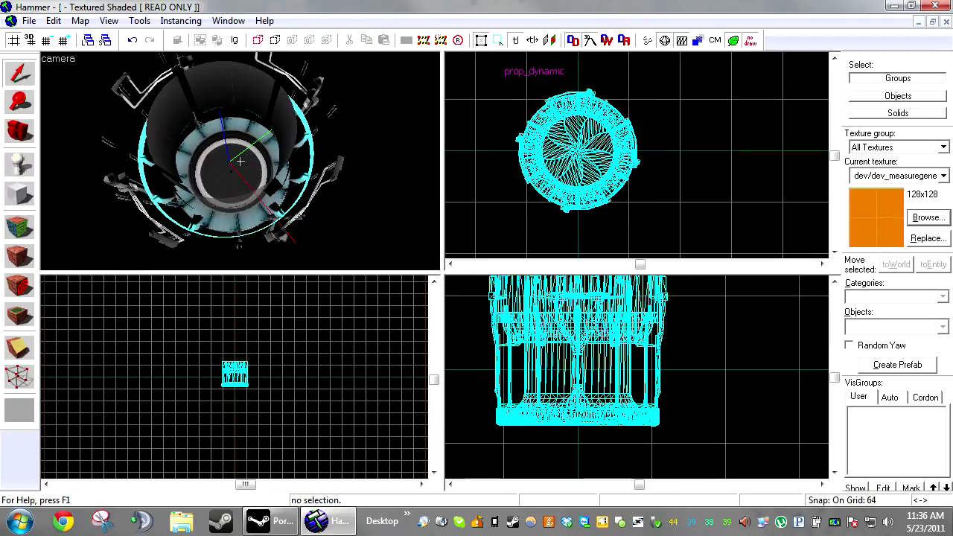
{"action": "key", "text": "s"}
{"action": "key", "text": "z"}
Create an entity beside the dropper at 128 0 0 and set its class to prop_weighted_cube.
{"action": "left_click", "coordinate": [19, 163]}
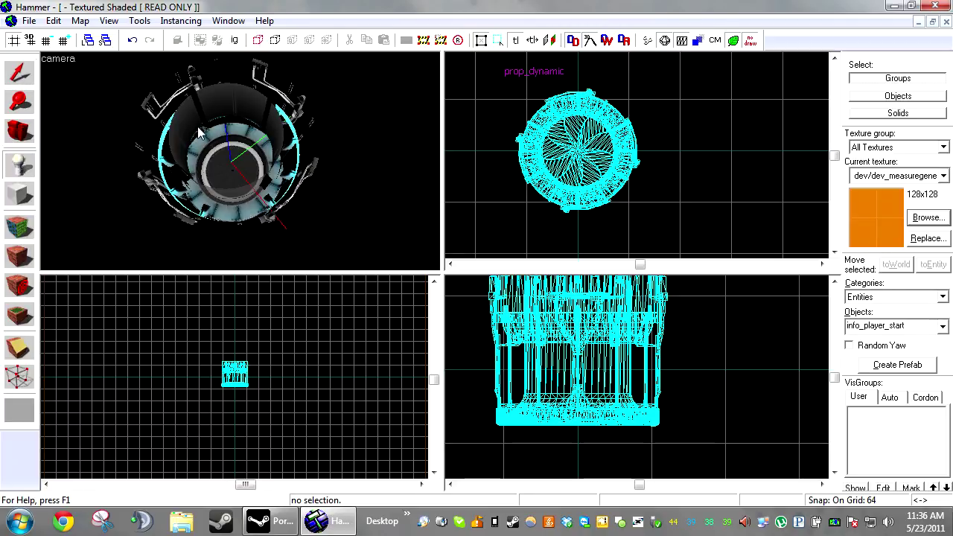
{"action": "left_click", "coordinate": [680, 151]}
{"action": "right_click", "coordinate": [680, 153]}
{"action": "left_click", "coordinate": [697, 165]}
{"action": "key", "text": "alt+Return"}
{"action": "left_click", "coordinate": [333, 144]}
{"action": "type", "text": "prop_we"}
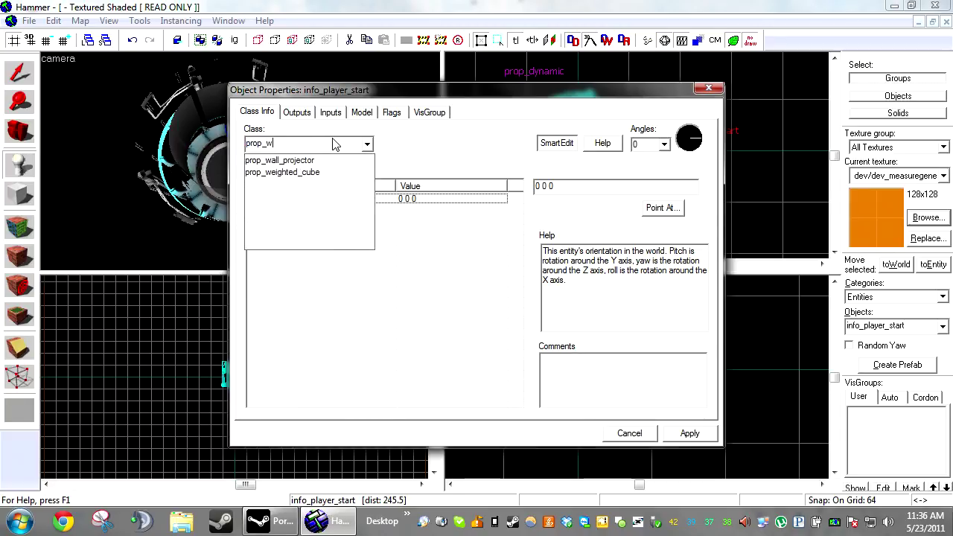
{"action": "key", "text": "Return"}
{"action": "left_click", "coordinate": [686, 435]}
{"action": "left_click", "coordinate": [630, 434]}
Move the weighted cube to the dropper's center in the top view and raise it into the dropper's upper part.
{"action": "left_click", "coordinate": [22, 83]}
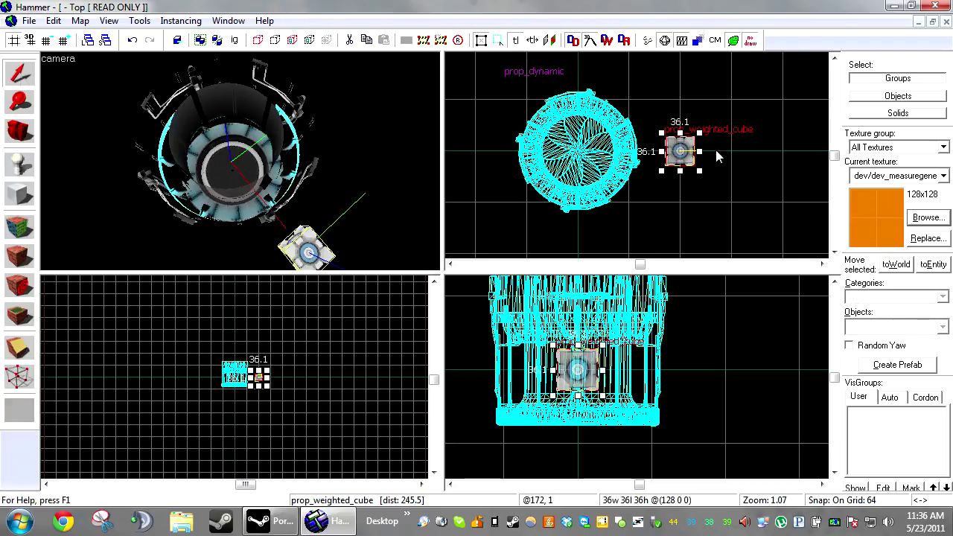
{"action": "scroll", "coordinate": [713, 152], "scroll_direction": "up", "scroll_amount": 1}
{"action": "left_click_drag", "start_coordinate": [683, 149], "coordinate": [563, 153]}
{"action": "scroll", "coordinate": [573, 423], "scroll_direction": "down", "scroll_amount": 5}
{"action": "scroll", "coordinate": [579, 377], "scroll_direction": "up", "scroll_amount": 5}
{"action": "left_click_drag", "start_coordinate": [581, 434], "coordinate": [600, 353]}
{"action": "key", "text": "Escape"}
{"action": "key", "text": "w"}
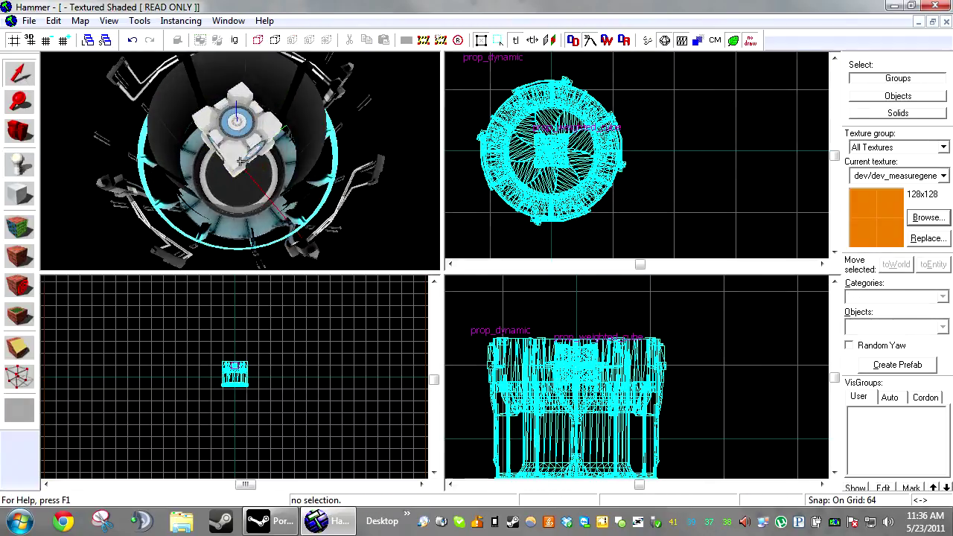
Create an entity beside the dropper at 192 0 0 and set its class to point_template.
{"action": "key", "text": "s"}
{"action": "key", "text": "z"}
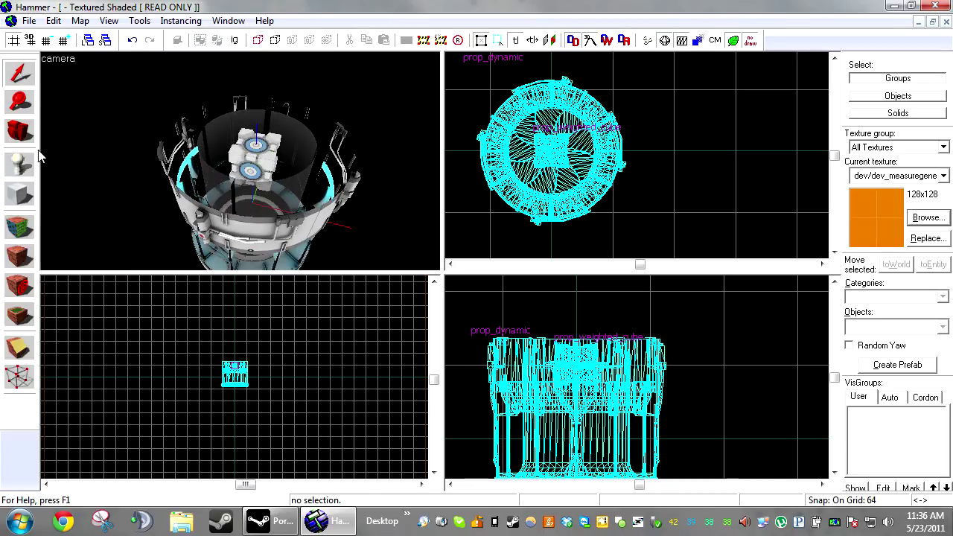
{"action": "left_click", "coordinate": [246, 155]}
{"action": "left_click", "coordinate": [8, 172]}
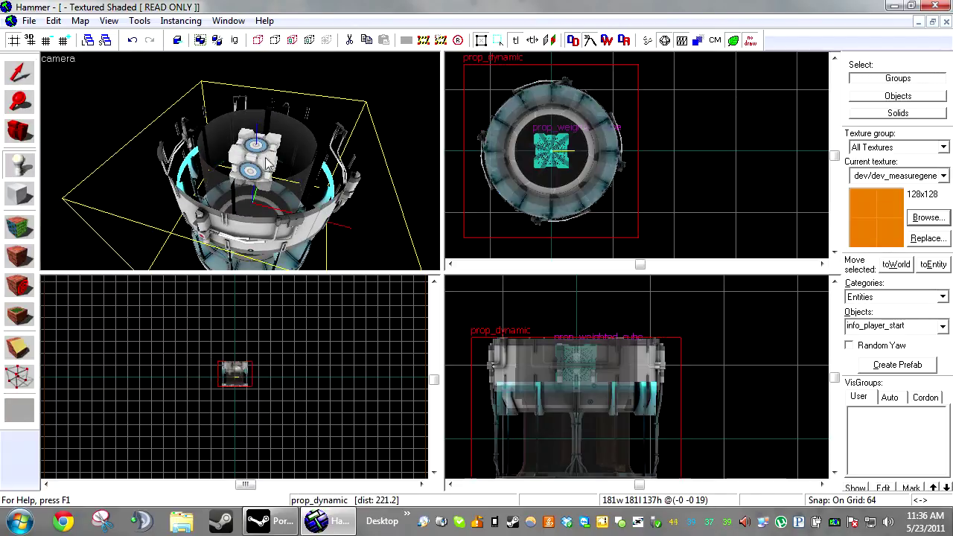
{"action": "left_click", "coordinate": [736, 151]}
{"action": "right_click", "coordinate": [735, 151]}
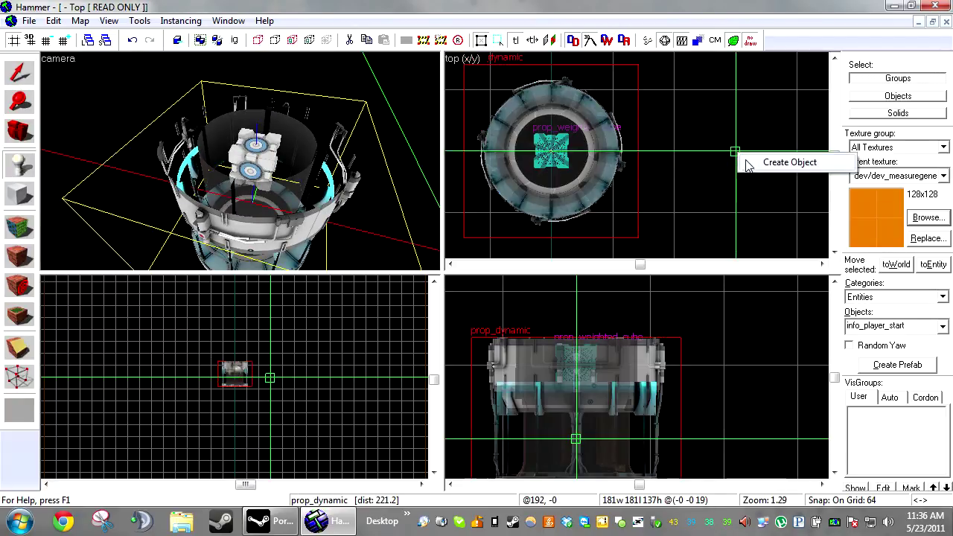
{"action": "left_click", "coordinate": [745, 162]}
{"action": "key", "text": "shift+s"}
{"action": "key", "text": "alt+Return"}
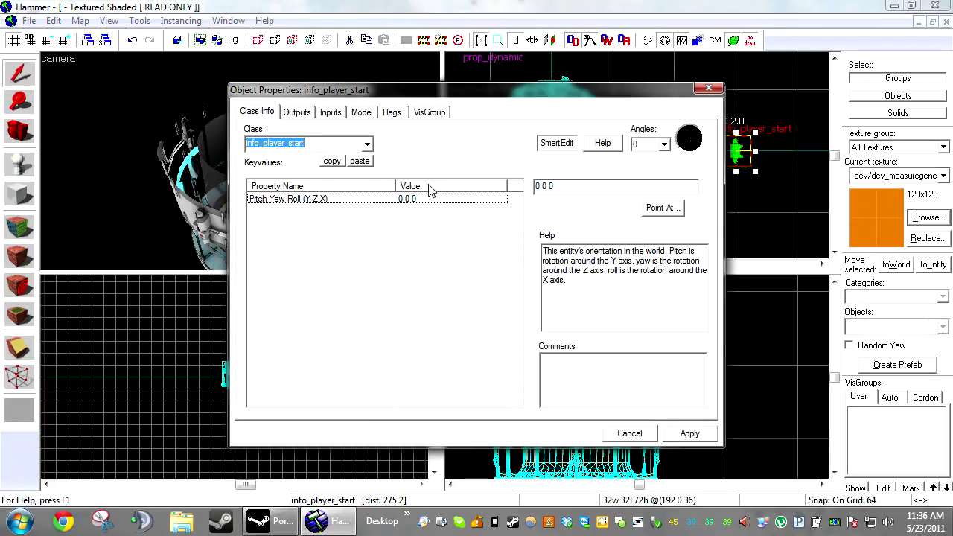
{"action": "type", "text": "point_template"}
{"action": "key", "text": "Return"}
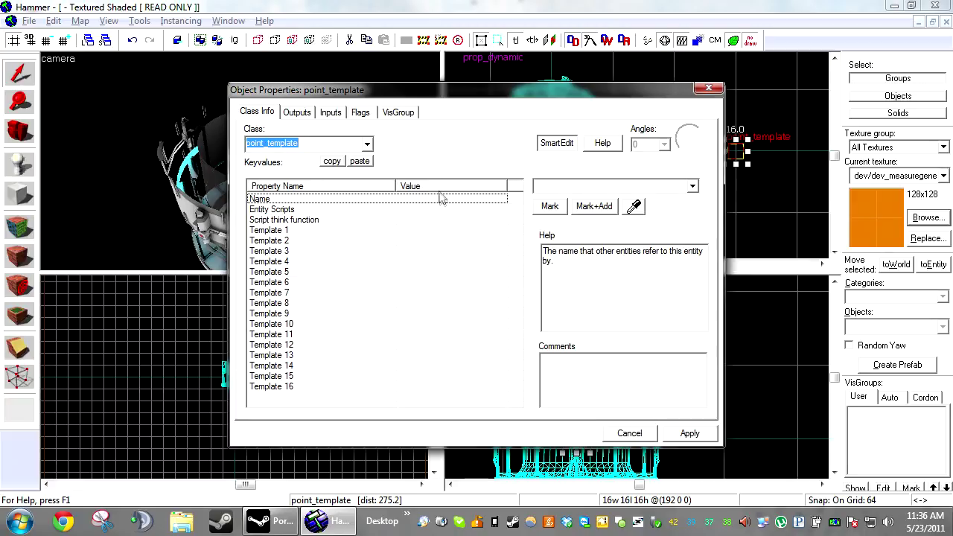
Name the point_template entity Cube_Drop_Temp.
{"action": "left_click", "coordinate": [628, 192]}
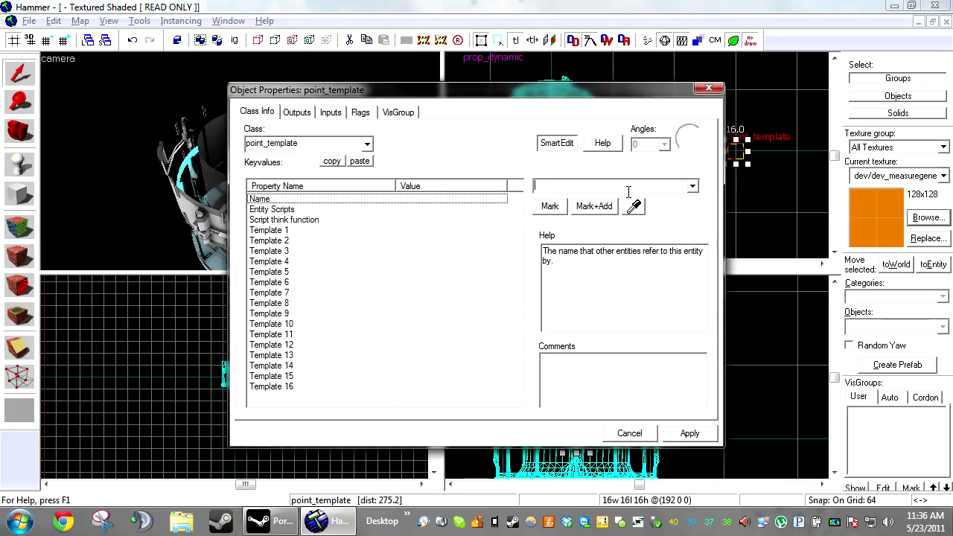
{"action": "left_click_drag", "start_coordinate": [511, 90], "coordinate": [547, 172]}
{"action": "type", "text": "ube_Drop_Temp"}
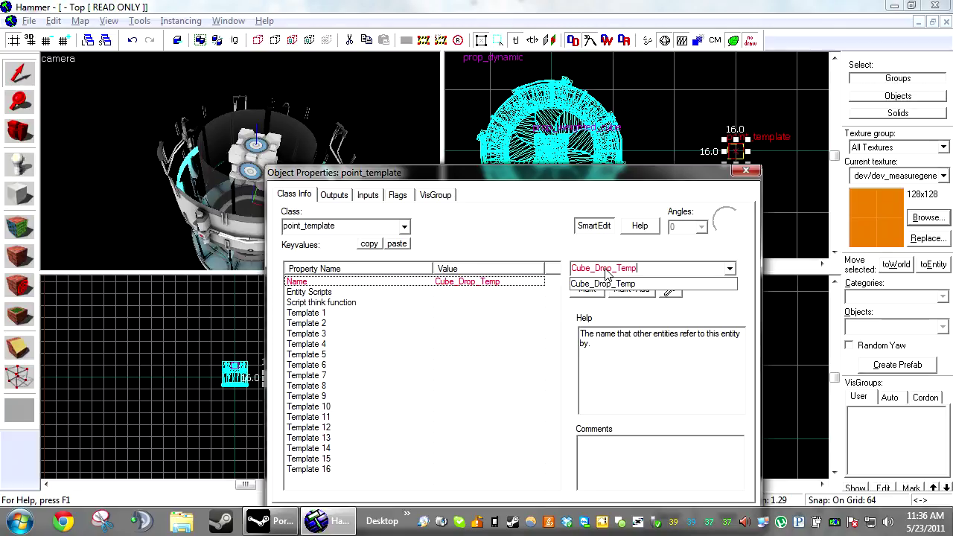
{"action": "key", "text": "Return"}
Name the weighted cube inside the dropper Cube_Drop_Cube.
{"action": "left_click", "coordinate": [262, 156]}
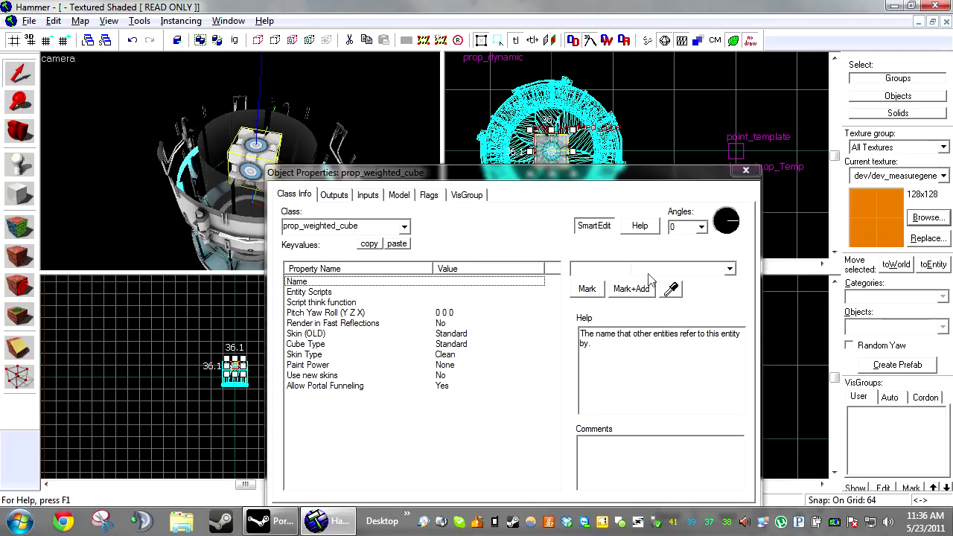
{"action": "left_click", "coordinate": [672, 294]}
{"action": "key", "text": "z"}
{"action": "key", "text": "z"}
{"action": "left_click", "coordinate": [339, 118]}
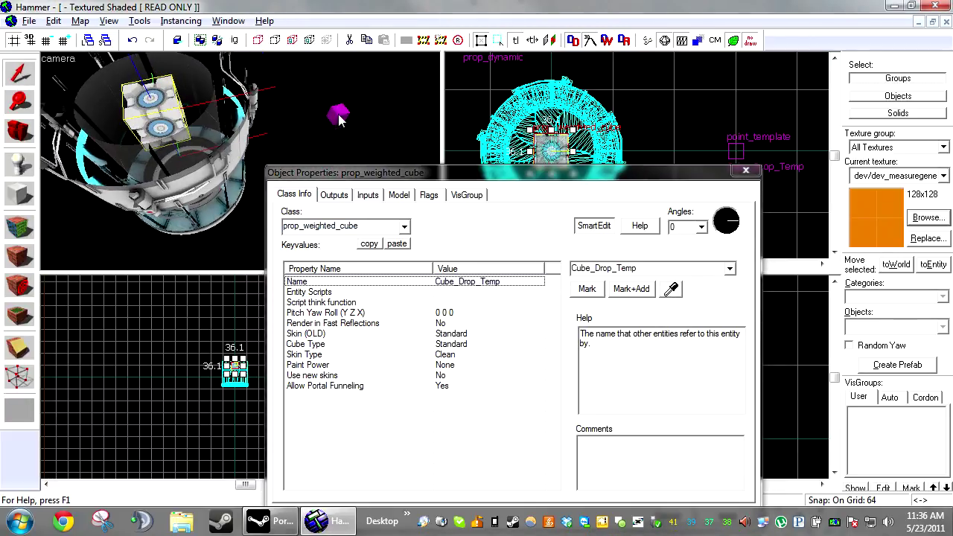
{"action": "left_click", "coordinate": [663, 267]}
{"action": "left_click_drag", "start_coordinate": [639, 270], "coordinate": [614, 276]}
{"action": "key", "text": "BackSpace"}
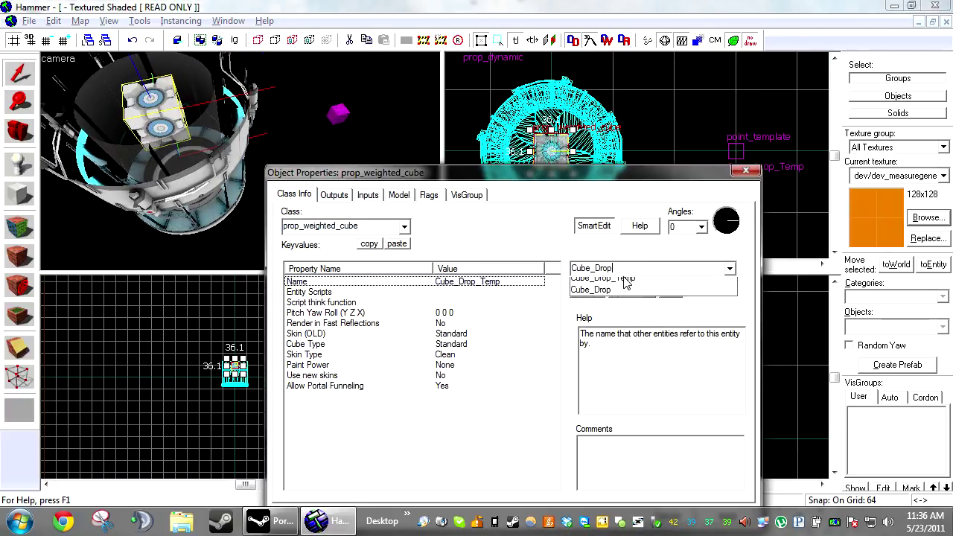
{"action": "type", "text": "_"}
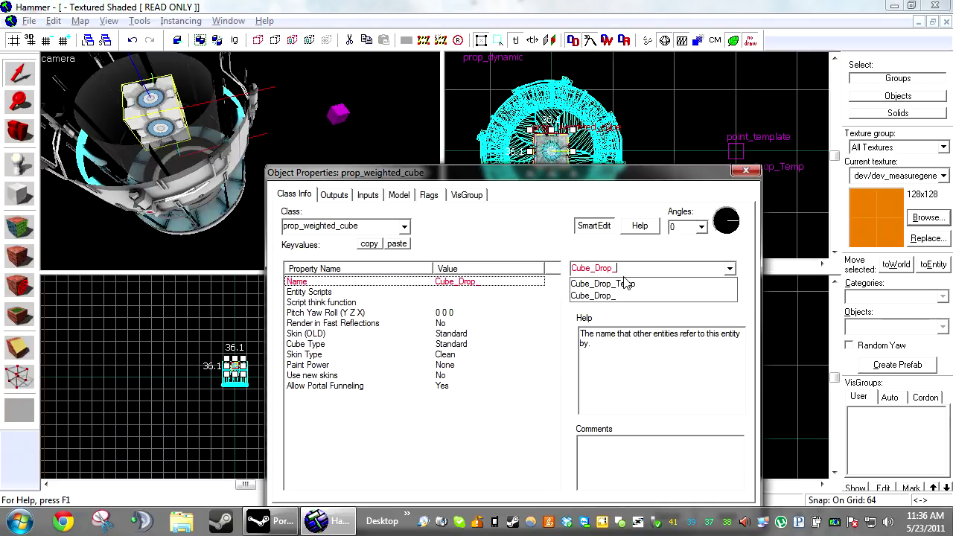
{"action": "type", "text": "Cube"}
{"action": "key", "text": "Return"}
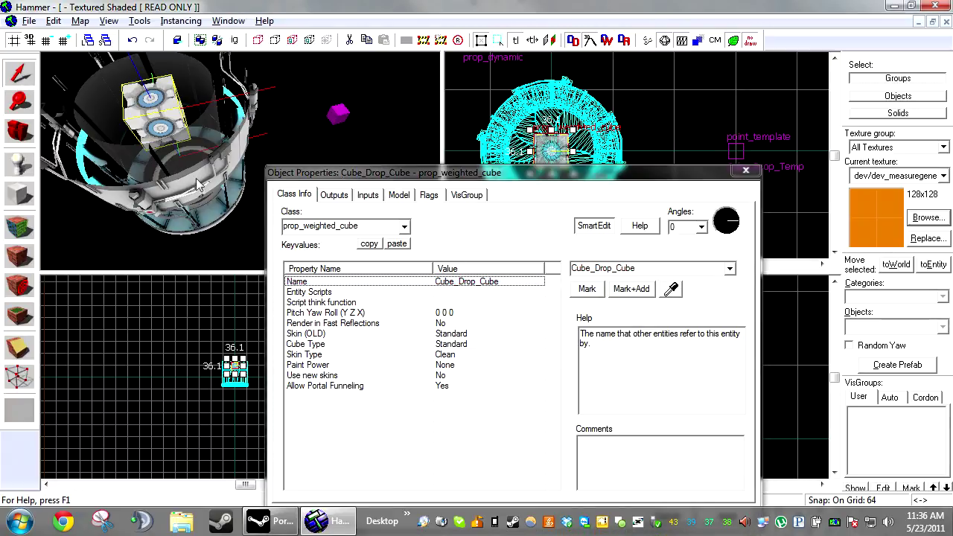
Name the item dropper's prop_dynamic Cube_Drop_Model.
{"action": "left_click", "coordinate": [216, 192]}
{"action": "left_click", "coordinate": [671, 289]}
{"action": "left_click", "coordinate": [151, 93]}
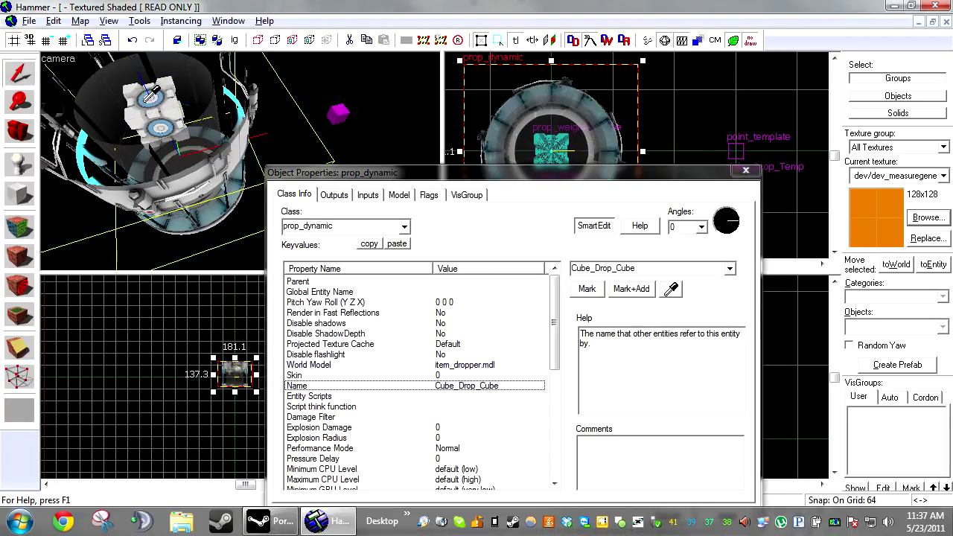
{"action": "left_click_drag", "start_coordinate": [654, 272], "coordinate": [613, 291]}
{"action": "type", "text": "Model"}
{"action": "key", "text": "Return"}
Move the point_template inside the dropper beside the weighted cube in the top view and raise it to the cube's height.
{"action": "left_click", "coordinate": [337, 116]}
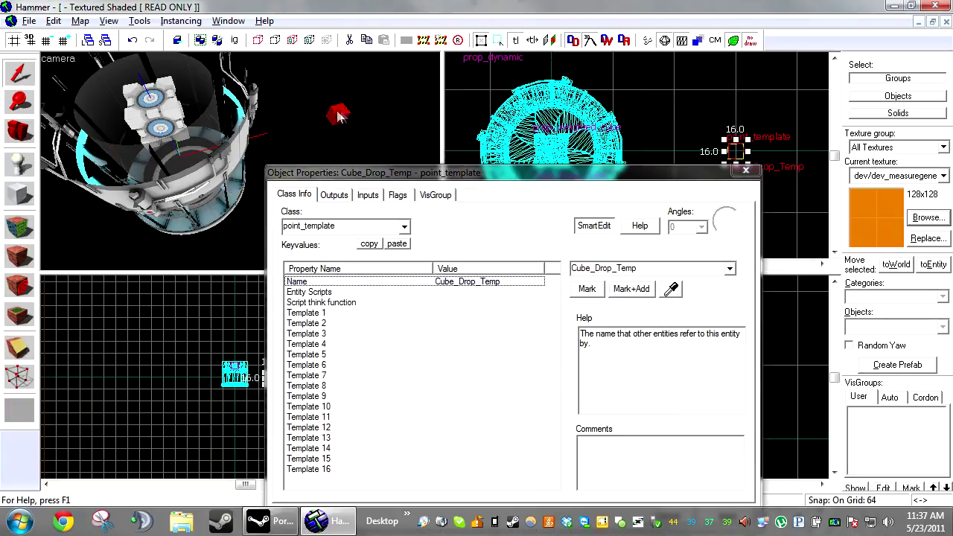
{"action": "scroll", "coordinate": [716, 91], "scroll_direction": "down", "scroll_amount": 1}
{"action": "scroll", "coordinate": [730, 138], "scroll_direction": "up", "scroll_amount": 1}
{"action": "left_click_drag", "start_coordinate": [734, 142], "coordinate": [554, 112]}
{"action": "scroll", "coordinate": [555, 120], "scroll_direction": "up", "scroll_amount": 2}
{"action": "key", "text": "shift+w"}
{"action": "scroll", "coordinate": [536, 116], "scroll_direction": "up", "scroll_amount": 4}
{"action": "left_click_drag", "start_coordinate": [539, 148], "coordinate": [537, 116]}
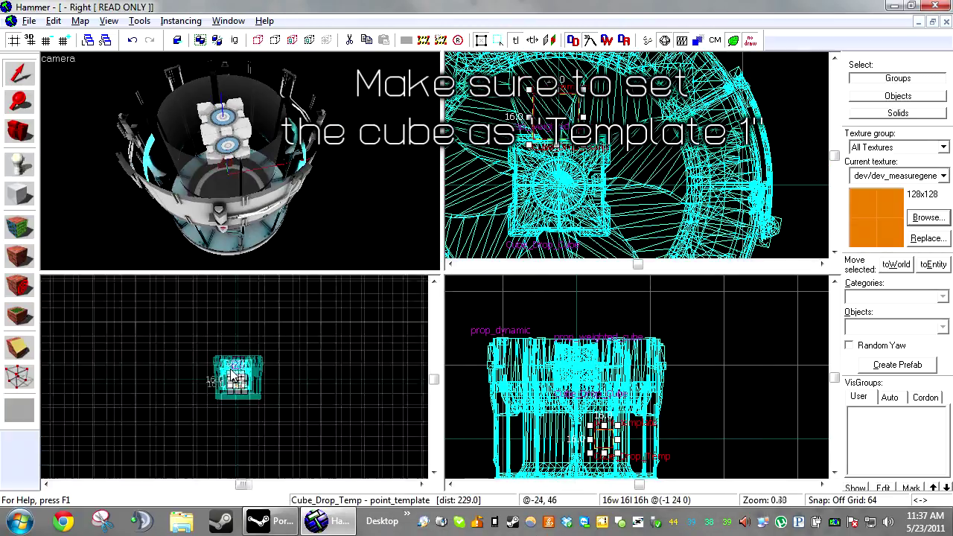
{"action": "scroll", "coordinate": [236, 371], "scroll_direction": "up", "scroll_amount": 12}
{"action": "left_click_drag", "start_coordinate": [227, 437], "coordinate": [227, 333]}
{"action": "scroll", "coordinate": [226, 334], "scroll_direction": "up", "scroll_amount": 2}
{"action": "left_click", "coordinate": [577, 304]}
Place a copy of the point_template straight below the dropper at 0 24 -64.
{"action": "key", "text": "z"}
{"action": "key", "text": "w"}
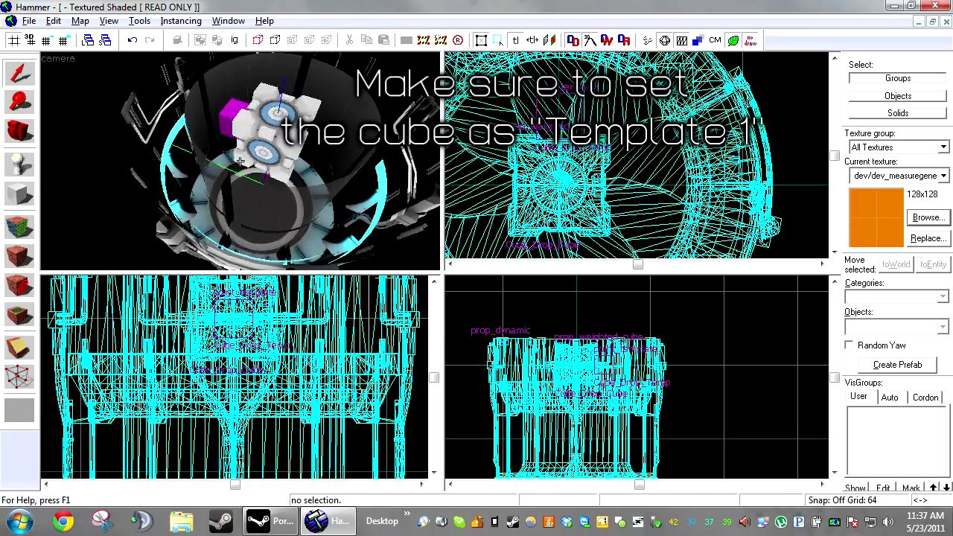
{"action": "key", "text": "z"}
{"action": "key", "text": "w"}
{"action": "key", "text": "s"}
{"action": "key", "text": "z"}
{"action": "key", "text": "s"}
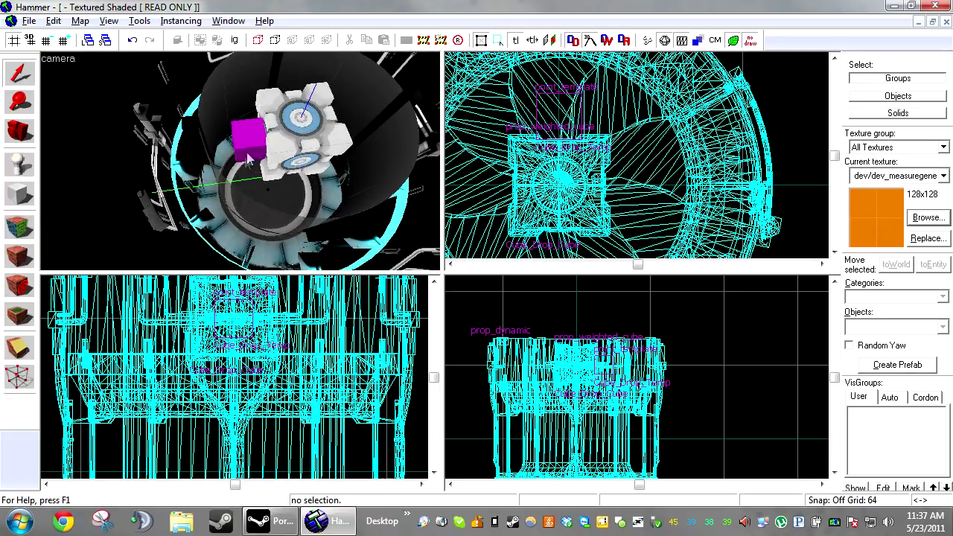
{"action": "left_click", "coordinate": [247, 159]}
{"action": "scroll", "coordinate": [255, 338], "scroll_direction": "down", "scroll_amount": 8}
{"action": "mouse_move", "coordinate": [256, 336]}
{"action": "left_mouse_down"}
{"action": "mouse_move", "coordinate": [255, 414]}
{"action": "mouse_move", "coordinate": [249, 351]}
{"action": "left_mouse_up"}
{"action": "scroll", "coordinate": [255, 414], "scroll_direction": "up", "scroll_amount": 7}
{"action": "scroll", "coordinate": [245, 396], "scroll_direction": "up", "scroll_amount": 5}
{"action": "key", "text": "Escape"}
Change the class of the copied entity below the dropper to logic_relay.
{"action": "key", "text": "z"}
{"action": "key", "text": "w"}
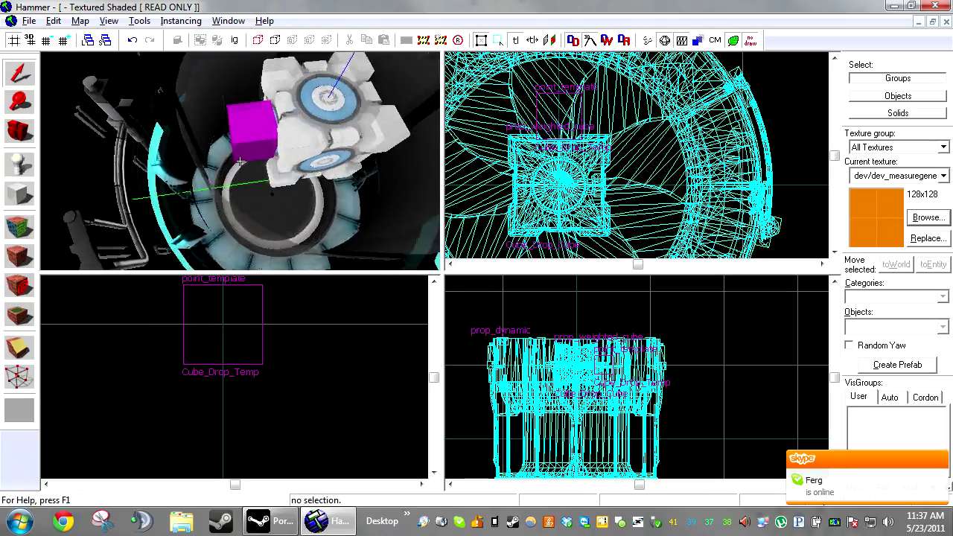
{"action": "key", "text": "s"}
{"action": "key", "text": "w"}
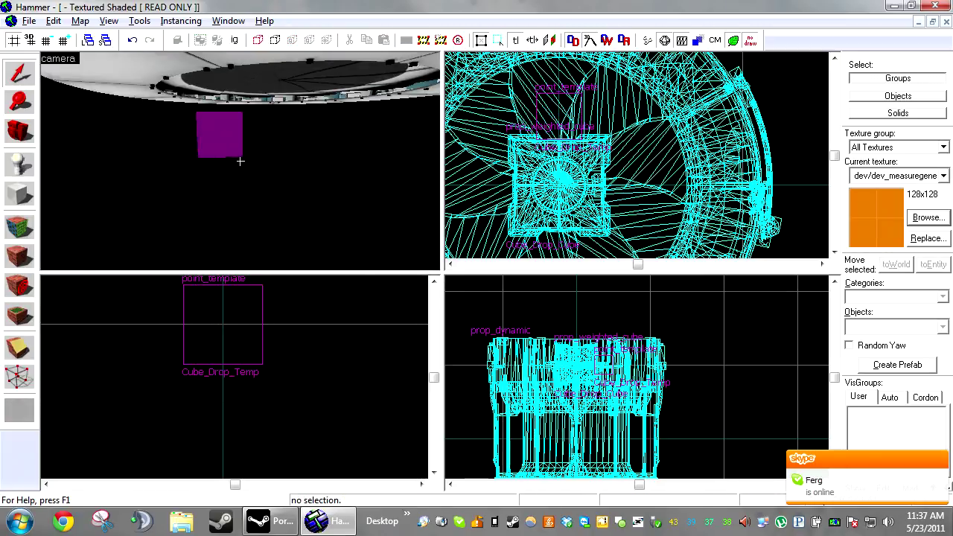
{"action": "key", "text": "z"}
{"action": "left_click", "coordinate": [233, 155]}
{"action": "key", "text": "alt+Return"}
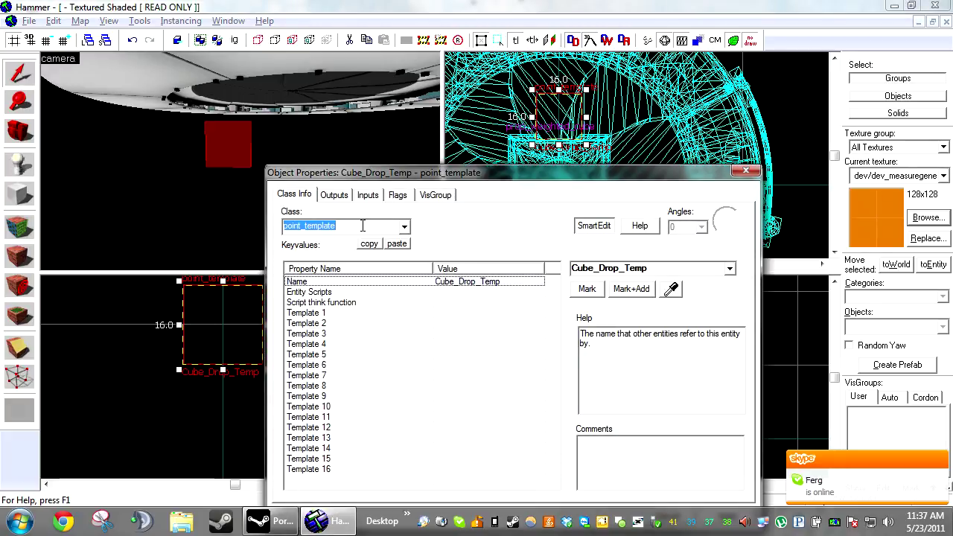
{"action": "type", "text": "l"}
{"action": "type", "text": "_re"}
{"action": "key", "text": "Down"}
{"action": "key", "text": "Down"}
{"action": "key", "text": "Return"}
Rename the logic_relay to Cube_Drop_Relay and apply the change.
{"action": "left_click", "coordinate": [651, 267]}
{"action": "left_click_drag", "start_coordinate": [668, 270], "coordinate": [625, 277]}
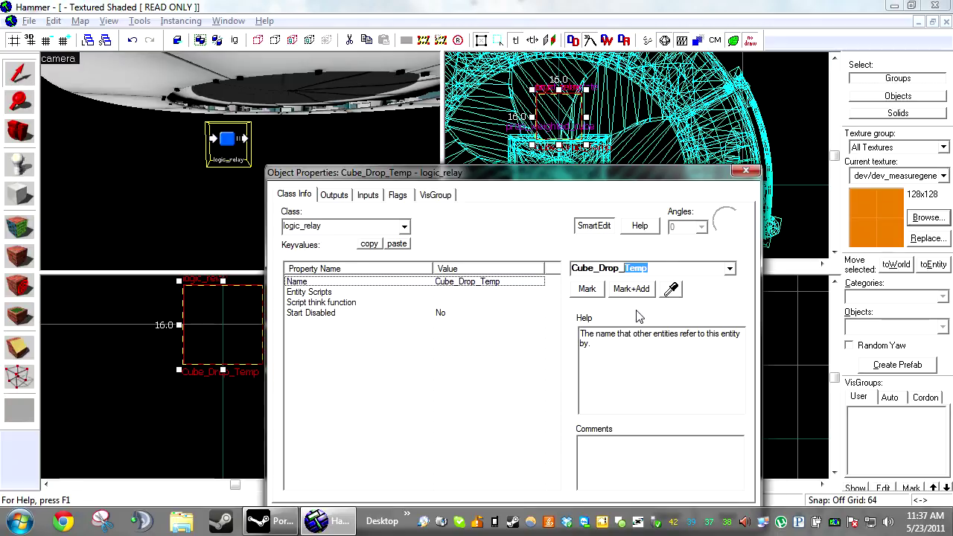
{"action": "key", "text": "BackSpace"}
{"action": "key", "text": "BackSpace"}
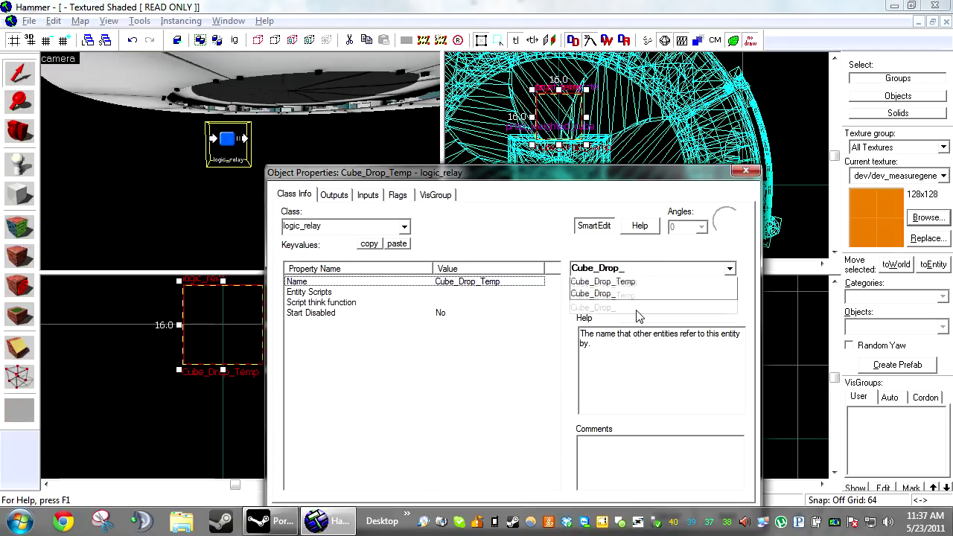
{"action": "type", "text": "Relay"}
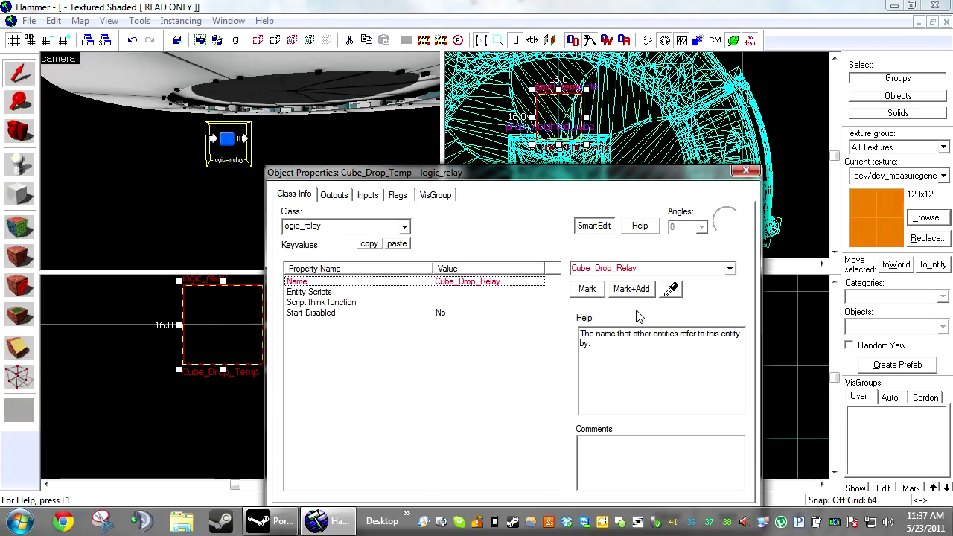
{"action": "left_click_drag", "start_coordinate": [598, 182], "coordinate": [573, 83]}
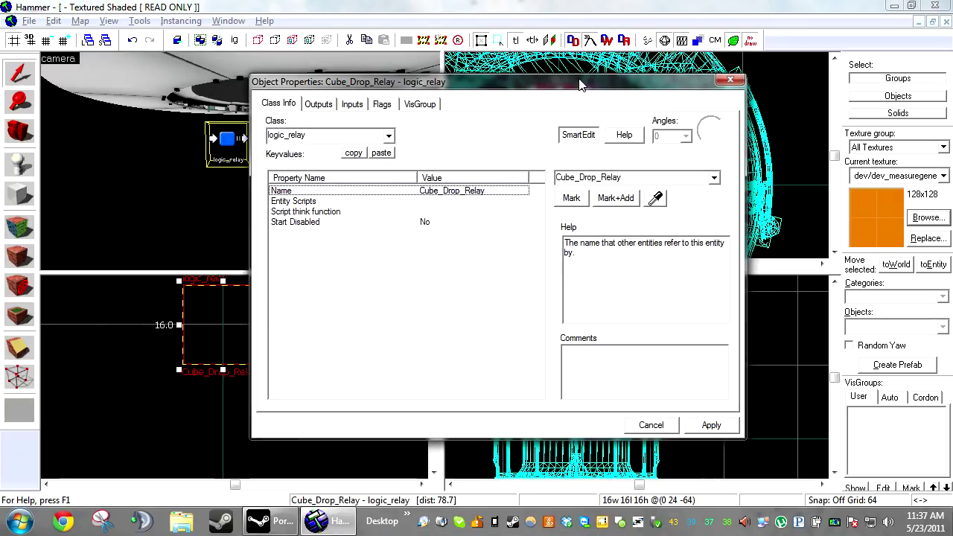
{"action": "left_click", "coordinate": [708, 424]}
{"action": "key", "text": "Escape"}
Add an OnTrigger output to the logic_relay that targets Cube_Drop_Model.
{"action": "key", "text": "z"}
{"action": "key", "text": "w"}
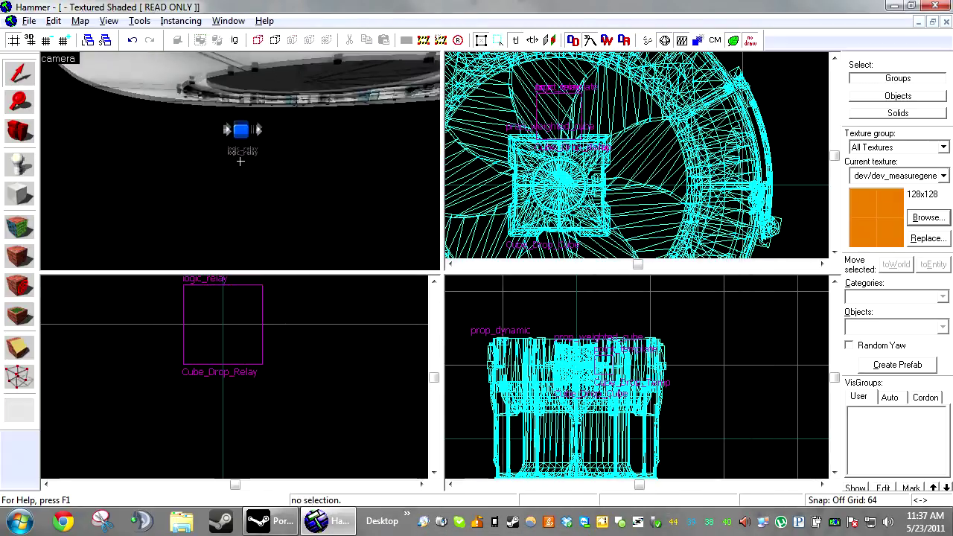
{"action": "key", "text": "z"}
{"action": "scroll", "coordinate": [247, 167], "scroll_direction": "up", "scroll_amount": 2}
{"action": "scroll", "coordinate": [241, 172], "scroll_direction": "down", "scroll_amount": 2}
{"action": "double_click", "coordinate": [242, 155]}
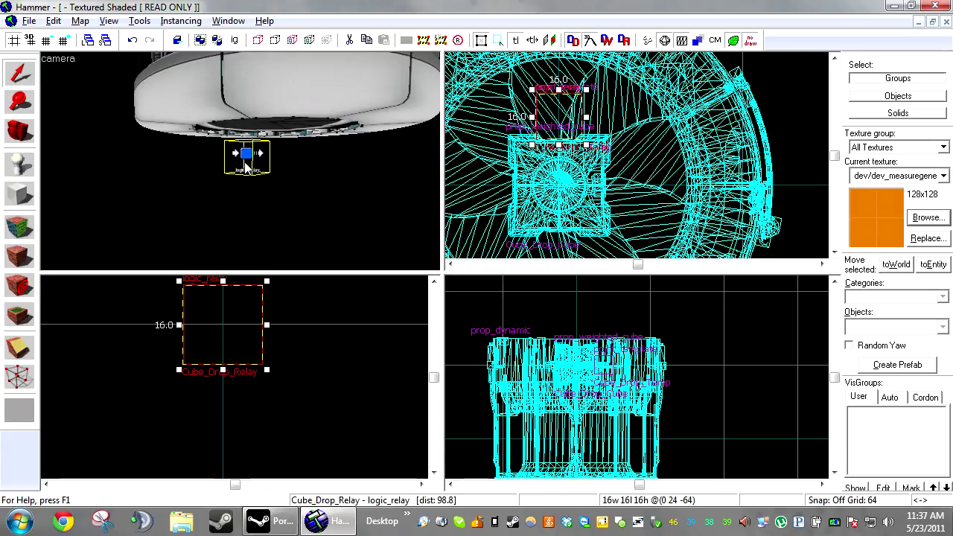
{"action": "left_click", "coordinate": [319, 105]}
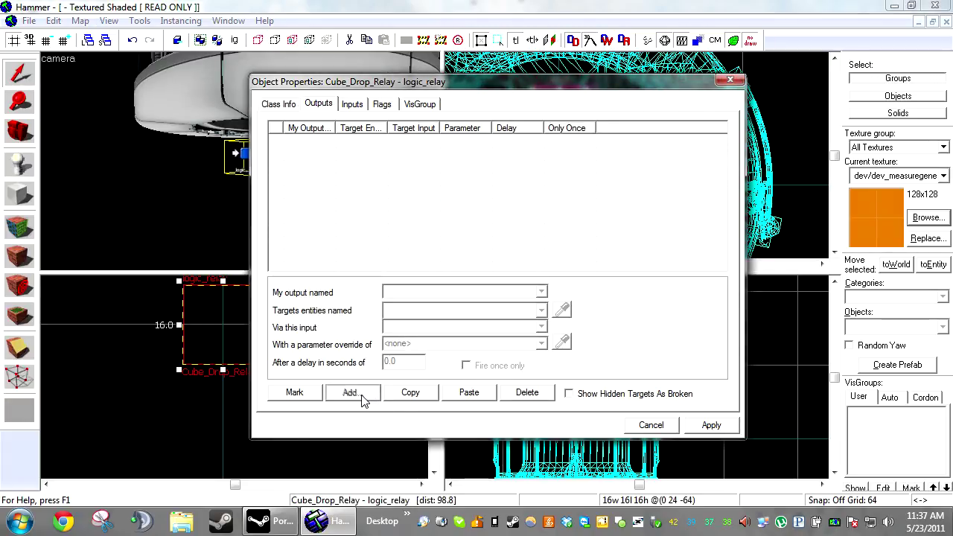
{"action": "left_click", "coordinate": [359, 394]}
{"action": "left_click", "coordinate": [543, 292]}
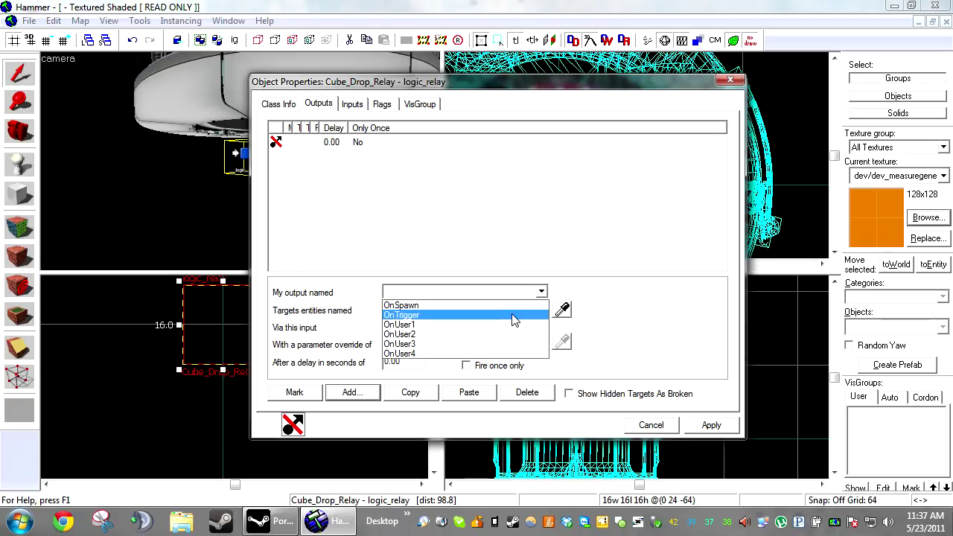
{"action": "left_click", "coordinate": [512, 316]}
{"action": "scroll", "coordinate": [241, 161], "scroll_direction": "up", "scroll_amount": 3}
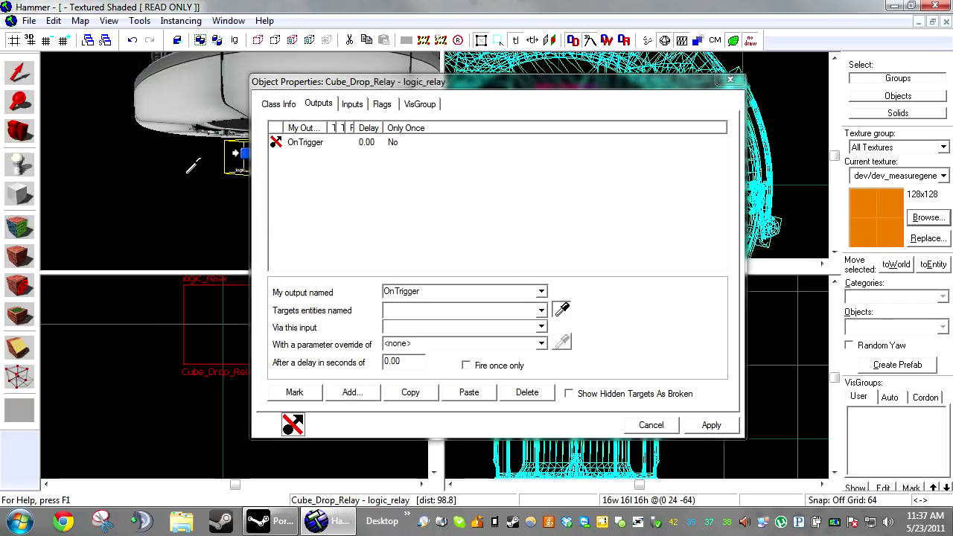
{"action": "scroll", "coordinate": [240, 160], "scroll_direction": "up", "scroll_amount": 2}
{"action": "left_click", "coordinate": [183, 104]}
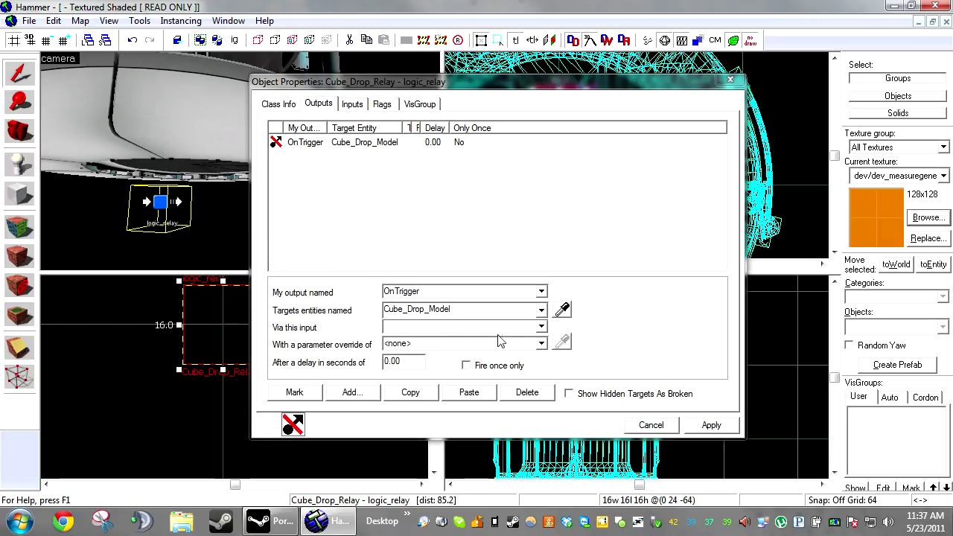
Set the output's input to SetAnimation with the parameter open.
{"action": "left_click", "coordinate": [460, 326]}
{"action": "type", "text": "S"}
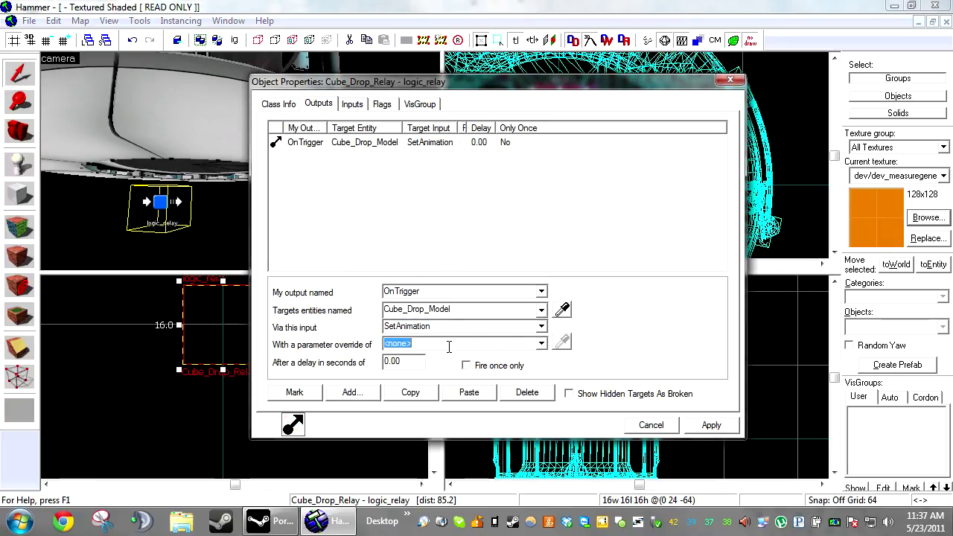
{"action": "type", "text": "open"}
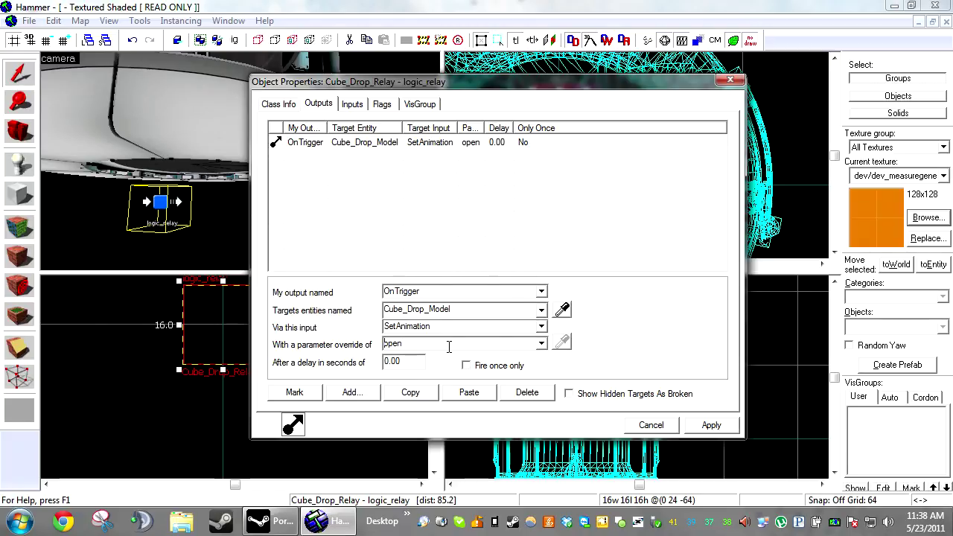
Duplicate the relay's OnTrigger output, retarget the copy to Cube_Drop_Temp, and set its input to ForceSpawn.
{"action": "left_click", "coordinate": [467, 392]}
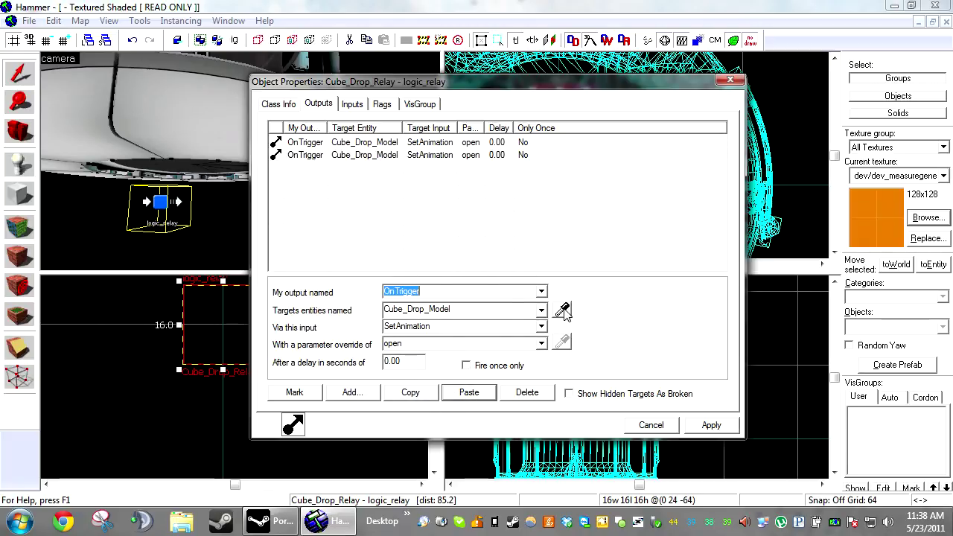
{"action": "key", "text": "w"}
{"action": "key", "text": "z"}
{"action": "left_click", "coordinate": [208, 167]}
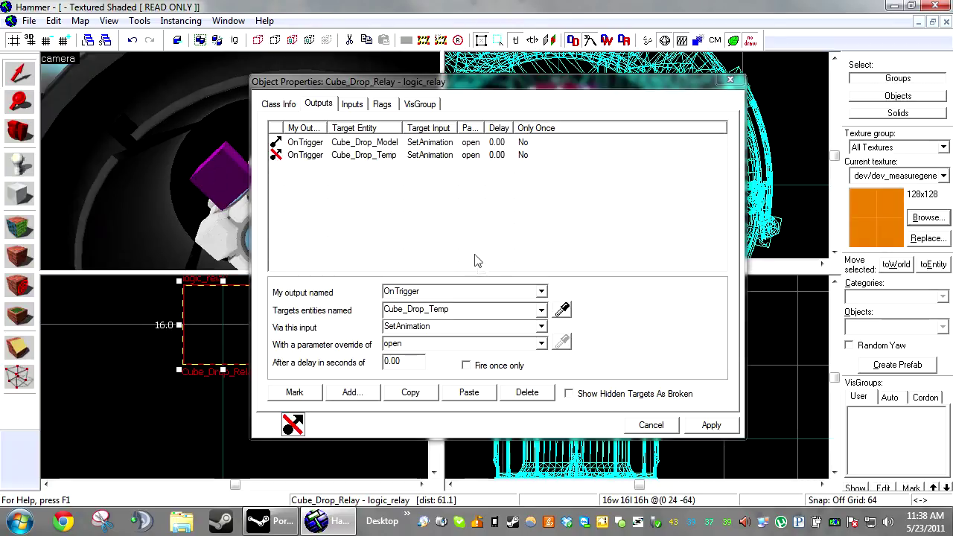
{"action": "double_click", "coordinate": [446, 326]}
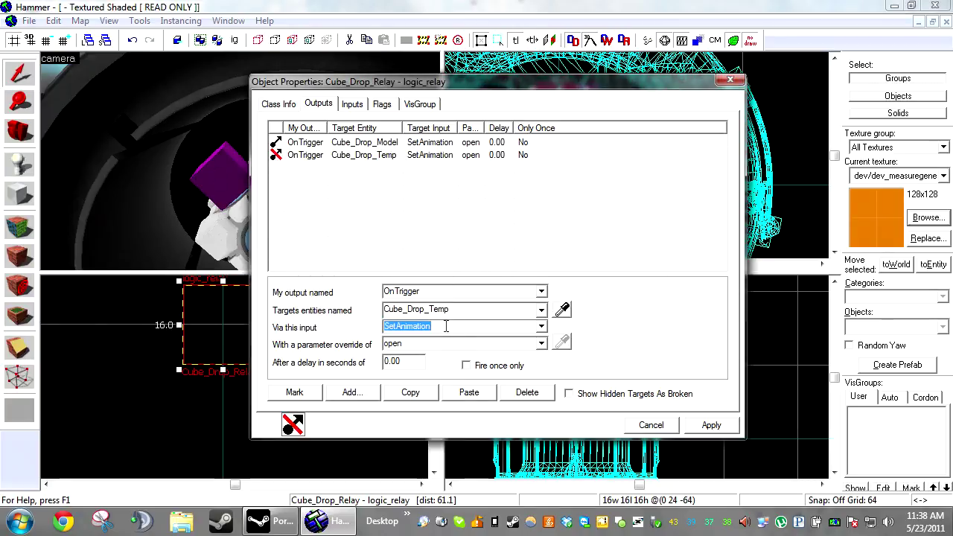
{"action": "type", "text": "ForceSpawn"}
Set the delay of both the Cube_Drop_Model and Cube_Drop_Temp outputs to 0.01 seconds and apply.
{"action": "left_click", "coordinate": [485, 144]}
{"action": "left_click_drag", "start_coordinate": [547, 172], "coordinate": [473, 133]}
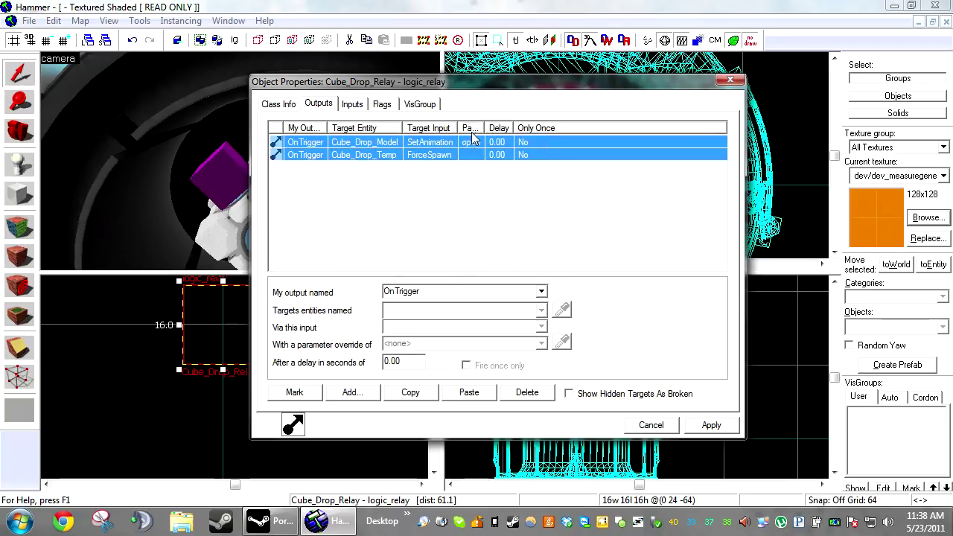
{"action": "left_click_drag", "start_coordinate": [414, 363], "coordinate": [349, 370]}
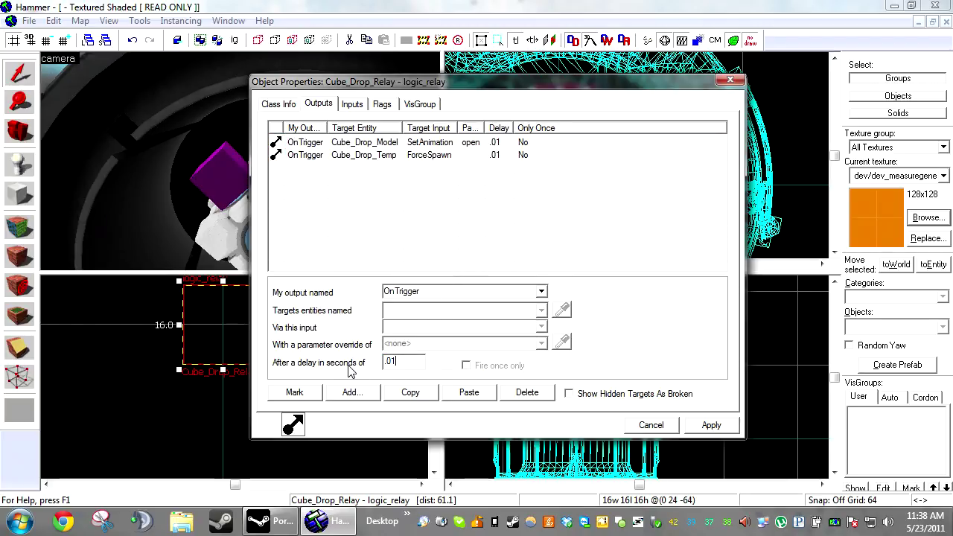
{"action": "key", "text": "Return"}
Add an OnTrigger output to the relay that targets Cube_Drop_Cube with the Dissolve input.
{"action": "left_click", "coordinate": [352, 393]}
{"action": "left_click", "coordinate": [536, 291]}
{"action": "left_click", "coordinate": [520, 315]}
{"action": "left_click", "coordinate": [562, 310]}
{"action": "left_click", "coordinate": [231, 217]}
{"action": "left_click", "coordinate": [467, 329]}
{"action": "type", "text": "Fil"}
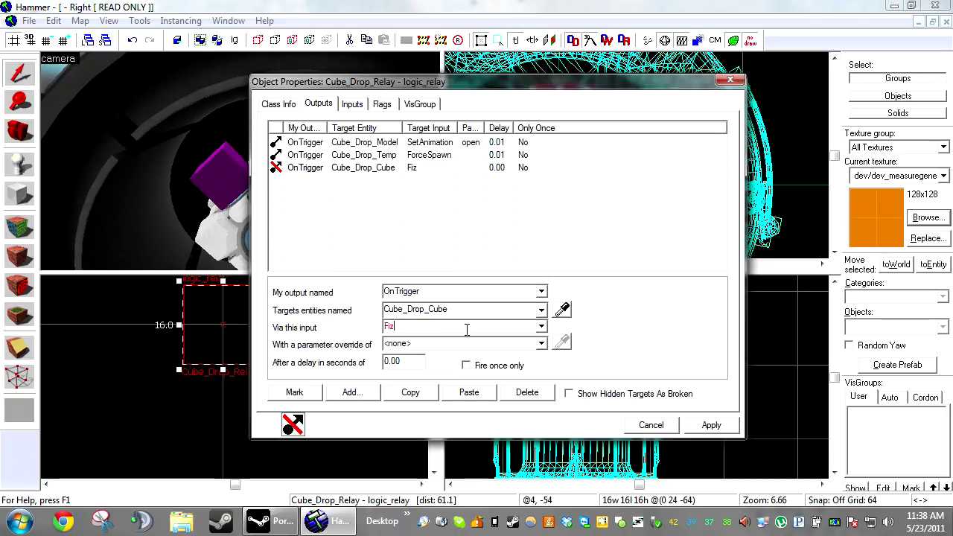
{"action": "left_click", "coordinate": [542, 326]}
{"action": "left_click", "coordinate": [447, 361]}
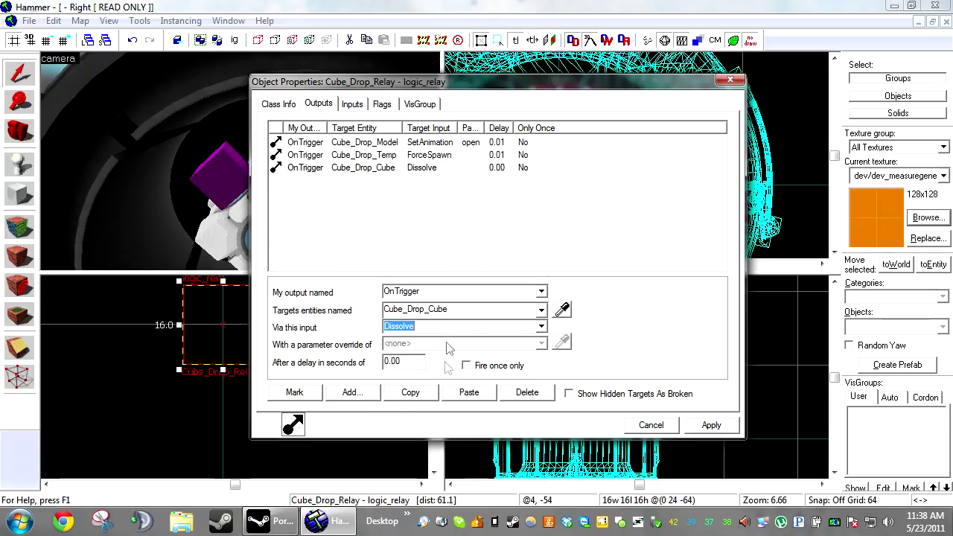
{"action": "left_click", "coordinate": [378, 177]}
{"action": "left_click", "coordinate": [522, 214]}
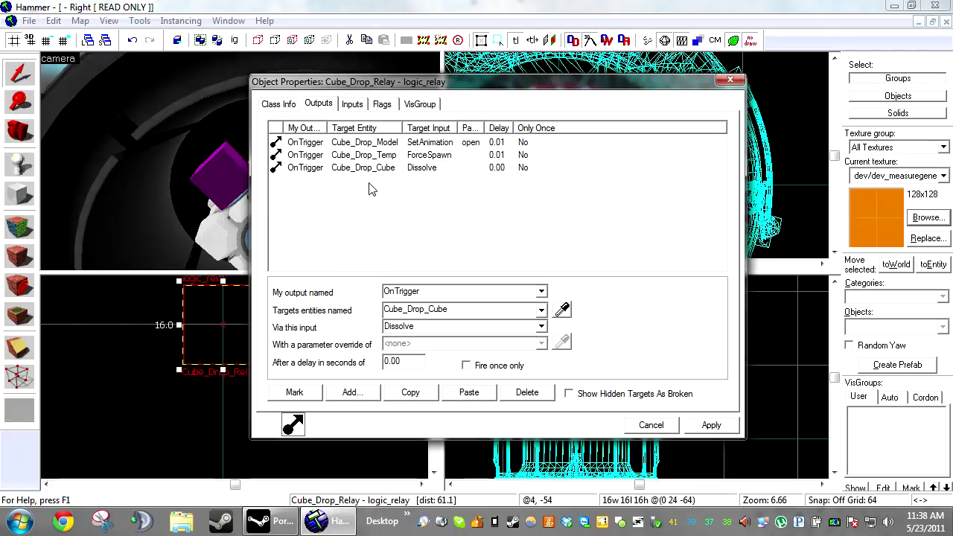
Duplicate the Cube_Drop_Model SetAnimation output, giving the copy a 3-second delay and the parameter close, and apply.
{"action": "left_click", "coordinate": [469, 143]}
{"action": "left_click", "coordinate": [421, 395]}
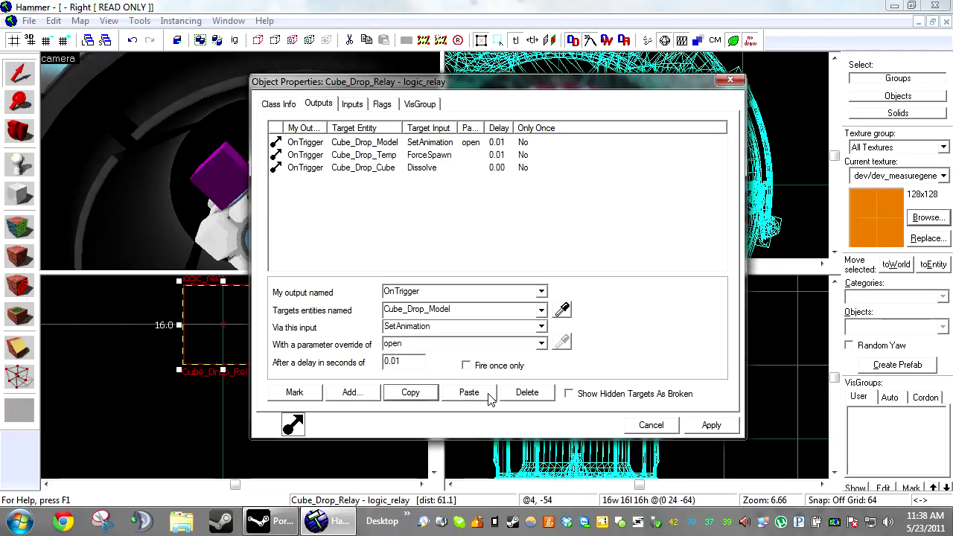
{"action": "left_click", "coordinate": [477, 393]}
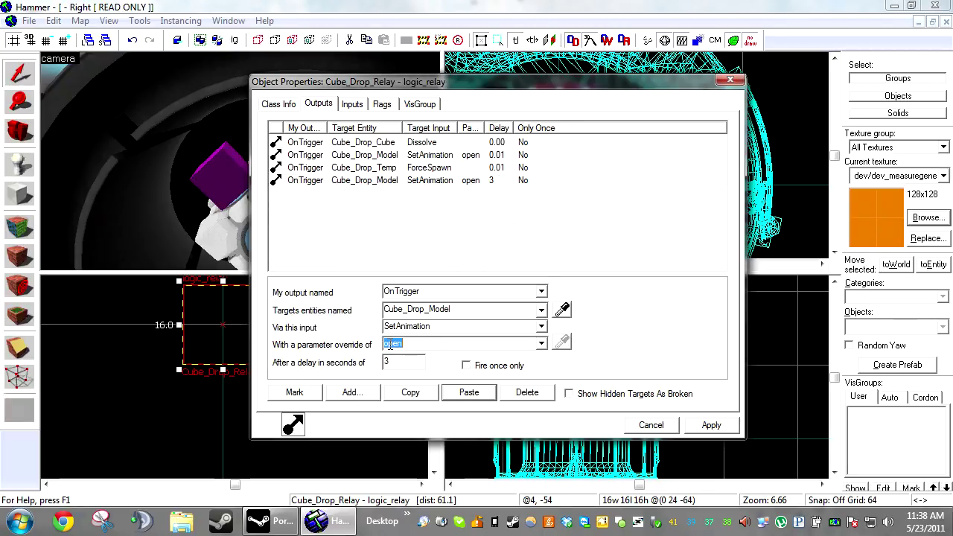
{"action": "type", "text": "close"}
{"action": "key", "text": "Return"}
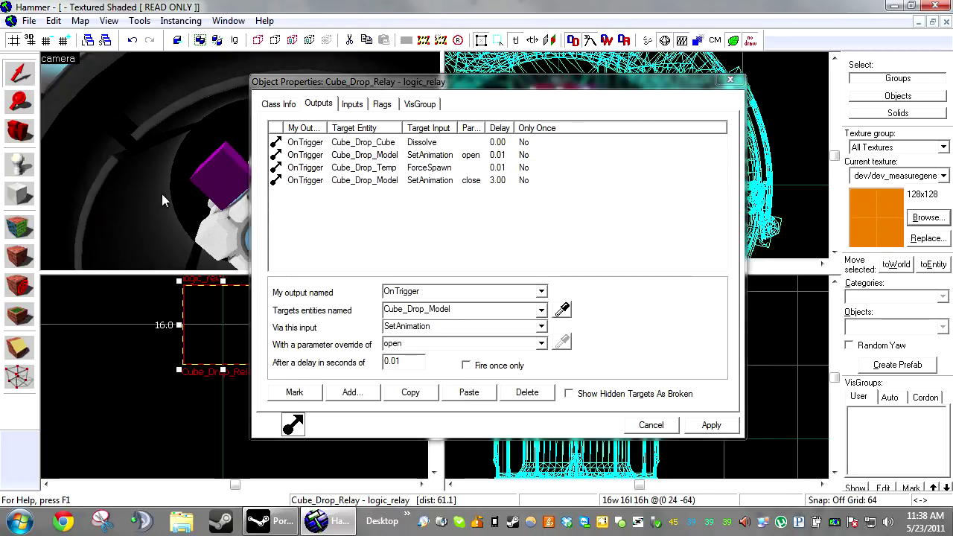
Set Hold Animation to Yes on the Cube_Drop_Model dropper prop, apply the change, and close its properties.
{"action": "key", "text": "z"}
{"action": "key", "text": "s"}
{"action": "left_click", "coordinate": [240, 160]}
{"action": "key", "text": "z"}
{"action": "left_click", "coordinate": [276, 105]}
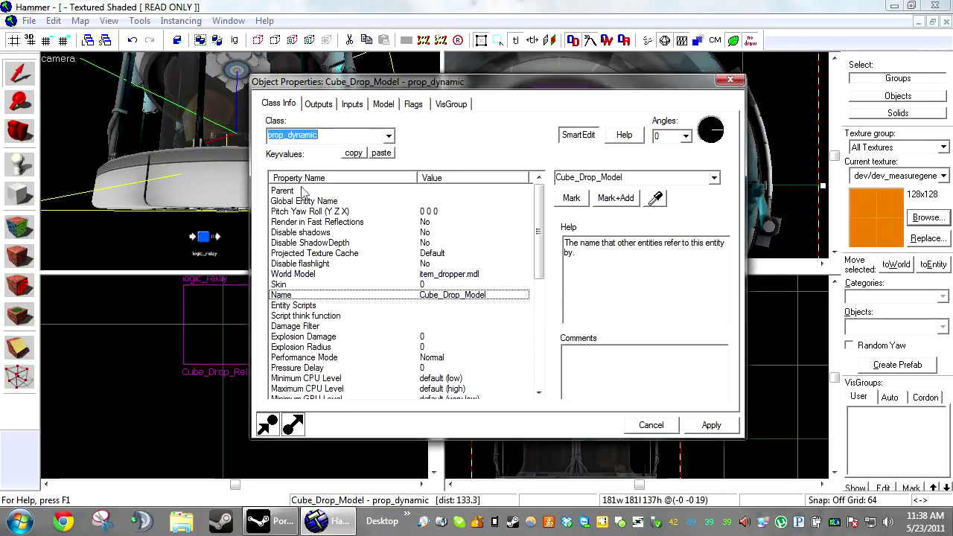
{"action": "left_click", "coordinate": [391, 260]}
{"action": "scroll", "coordinate": [405, 286], "scroll_direction": "down", "scroll_amount": 4}
{"action": "scroll", "coordinate": [408, 286], "scroll_direction": "down", "scroll_amount": 4}
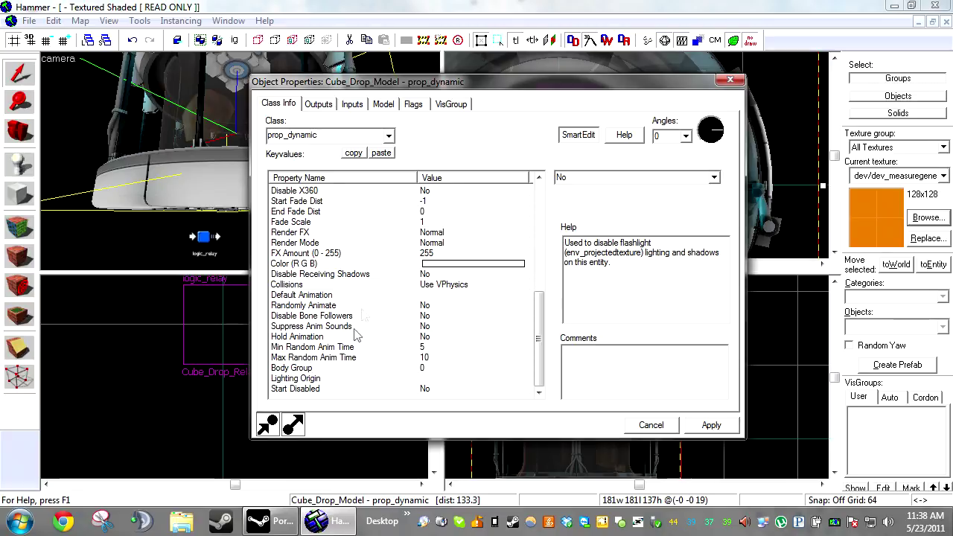
{"action": "left_click", "coordinate": [291, 328]}
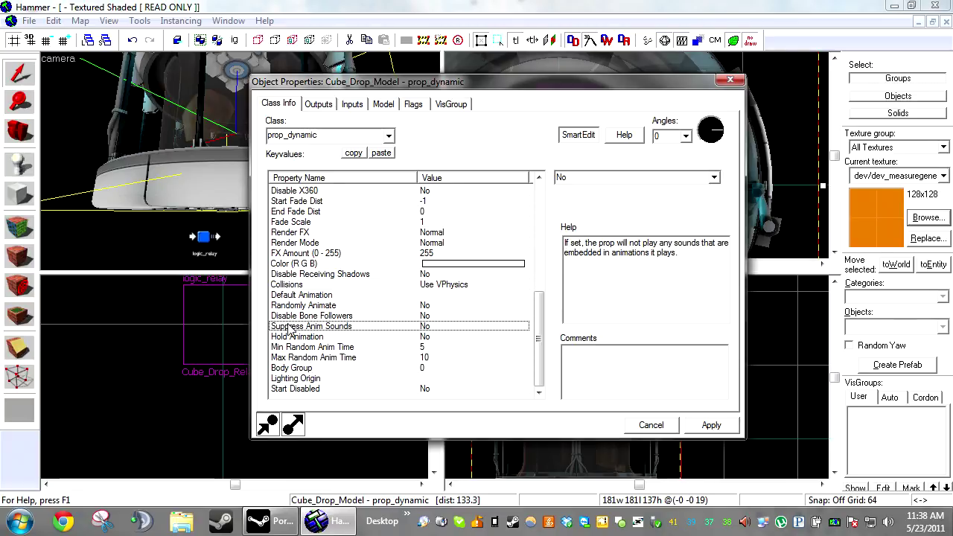
{"action": "key", "text": "Down"}
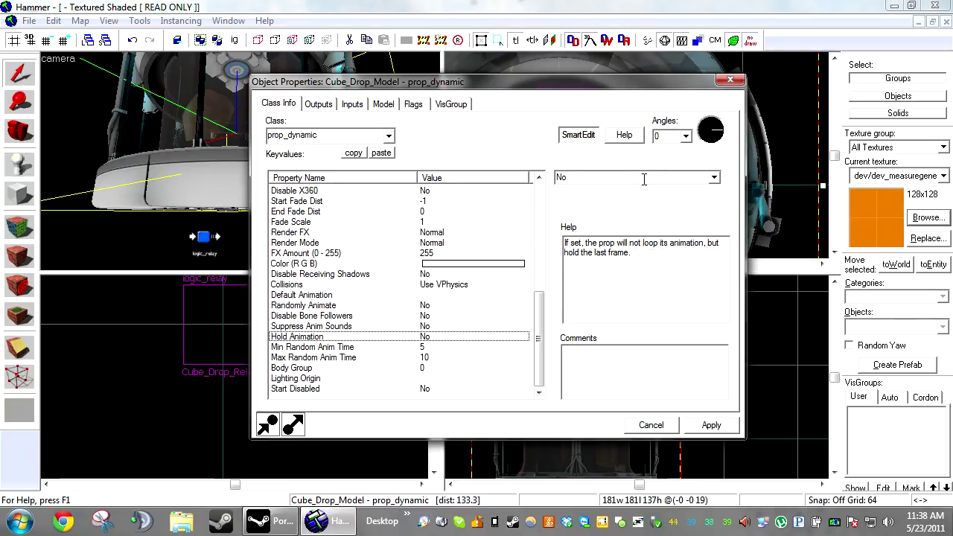
{"action": "left_click", "coordinate": [703, 424]}
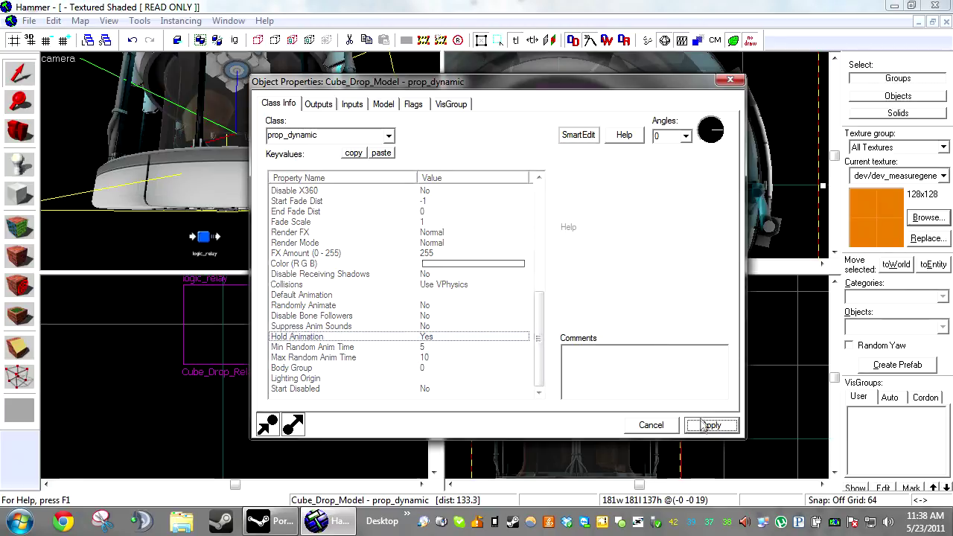
{"action": "key", "text": "Escape"}
{"action": "key", "text": "Escape"}
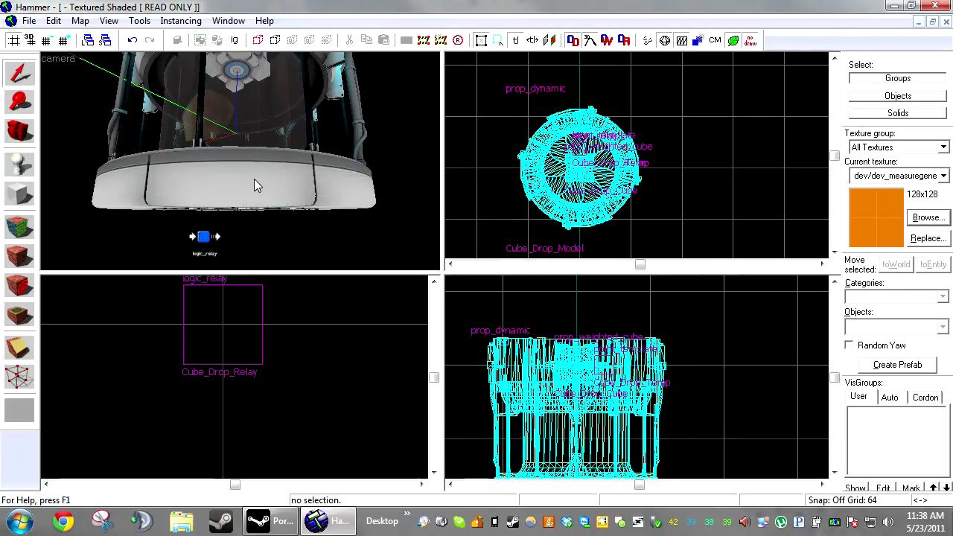
Reopen the dropper prop's properties and review its Randomly Animate and Default Animation settings.
{"action": "key", "text": "z"}
{"action": "key", "text": "w"}
{"action": "key", "text": "s"}
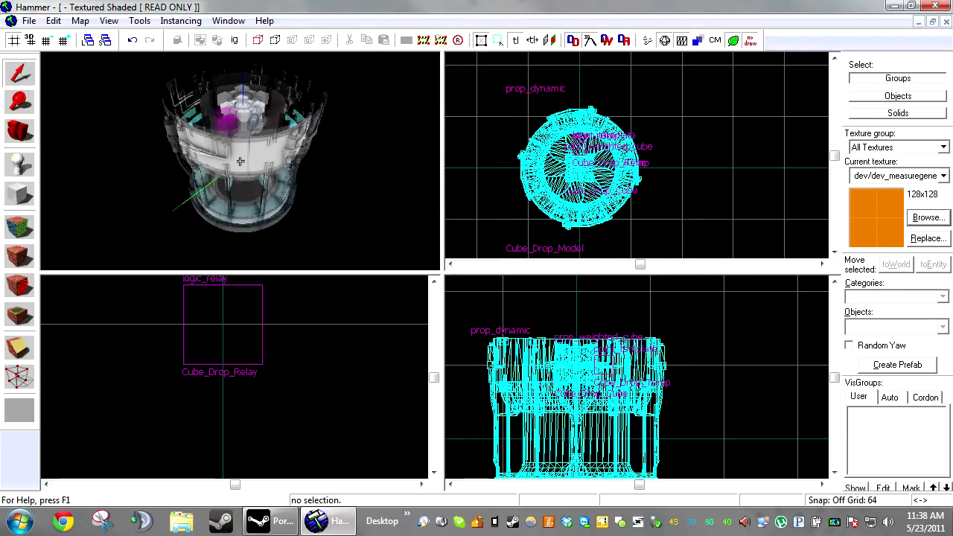
{"action": "key", "text": "z"}
{"action": "double_click", "coordinate": [295, 119]}
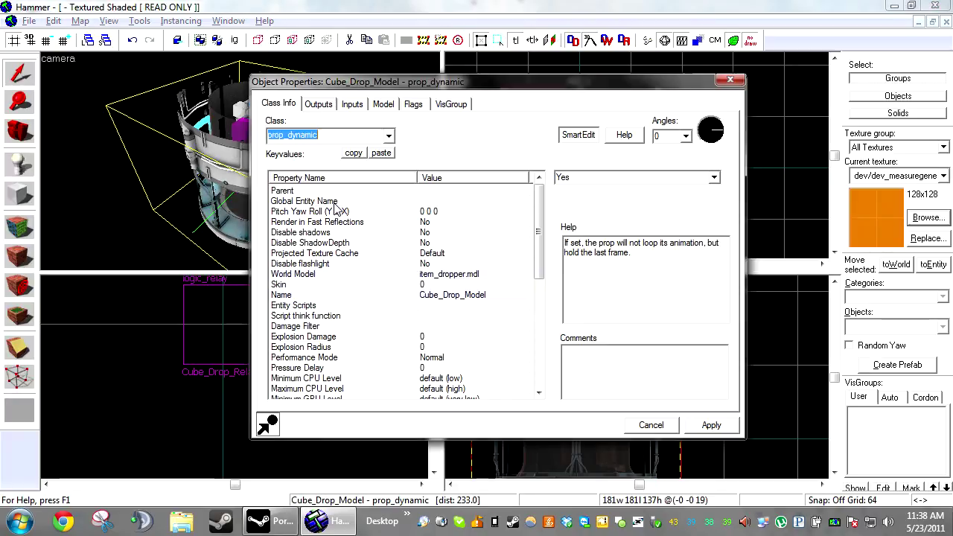
{"action": "left_click", "coordinate": [383, 104]}
{"action": "left_click", "coordinate": [278, 104]}
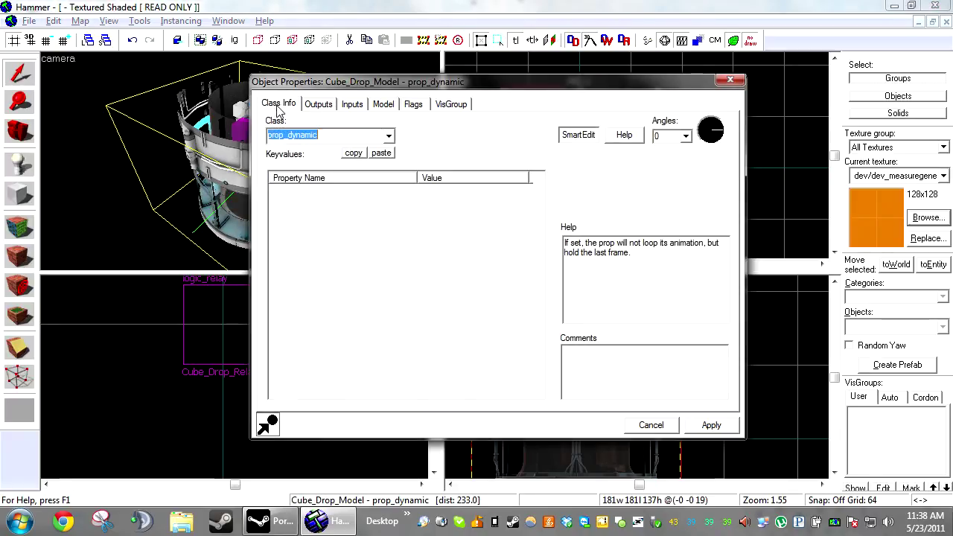
{"action": "left_click_drag", "start_coordinate": [542, 230], "coordinate": [542, 335]}
{"action": "left_click", "coordinate": [358, 317]}
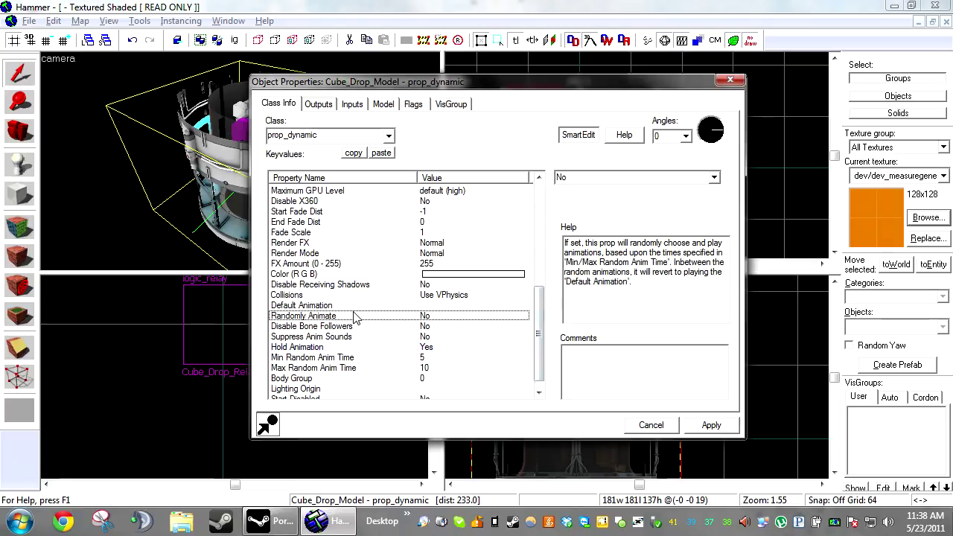
{"action": "left_click", "coordinate": [361, 305]}
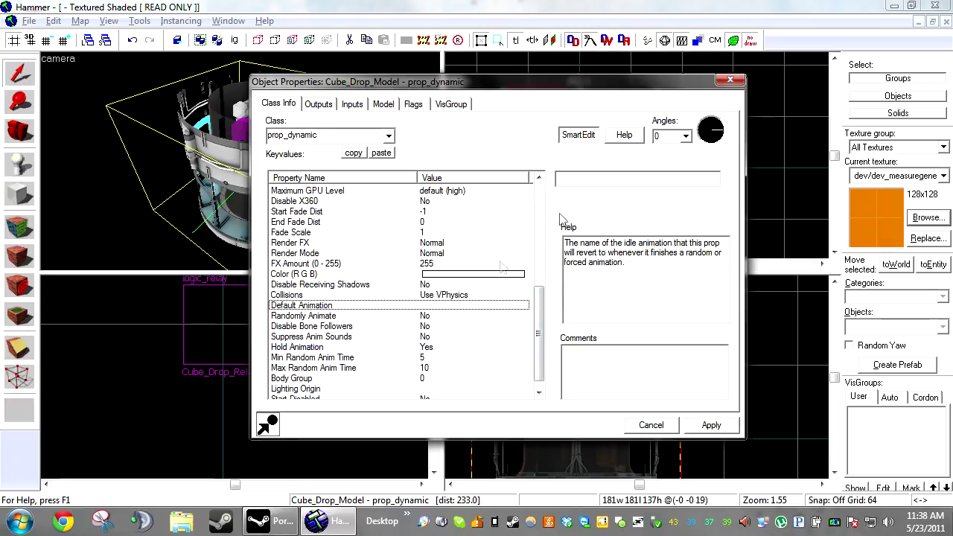
{"action": "left_click", "coordinate": [705, 430]}
{"action": "left_click", "coordinate": [648, 425]}
{"action": "key", "text": "Escape"}
{"action": "key", "text": "z"}
{"action": "key", "text": "w"}
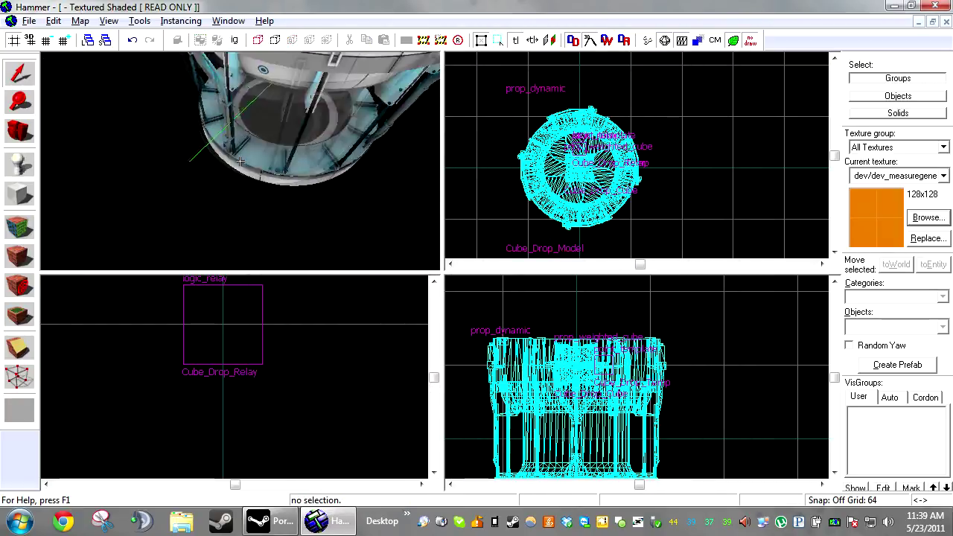
{"action": "key", "text": "w"}
{"action": "key", "text": "s"}
{"action": "key", "text": "w"}
{"action": "key", "text": "z"}
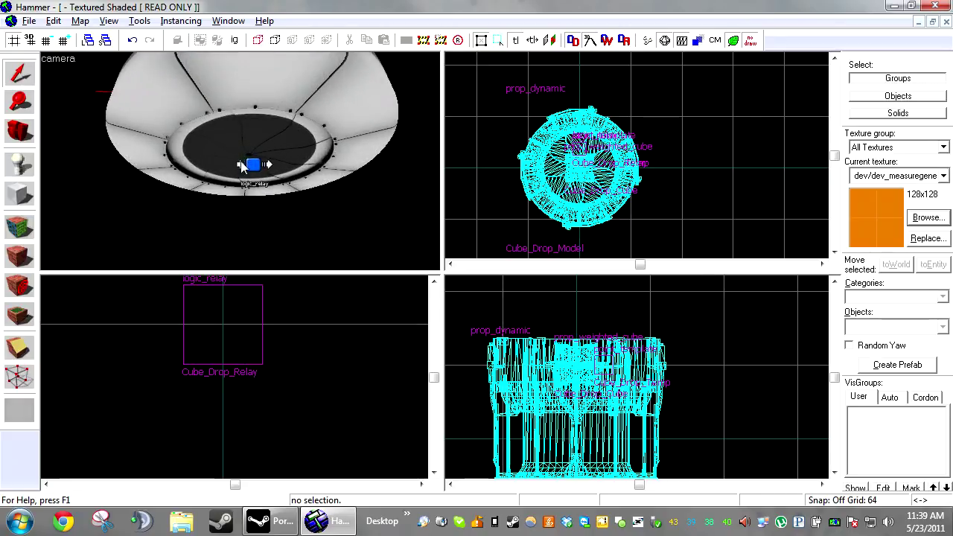
{"action": "left_click", "coordinate": [255, 170]}
{"action": "scroll", "coordinate": [579, 151], "scroll_direction": "up", "scroll_amount": 4}
{"action": "mouse_move", "coordinate": [578, 135]}
{"action": "left_mouse_down"}
{"action": "mouse_move", "coordinate": [595, 144]}
{"action": "mouse_move", "coordinate": [574, 134]}
{"action": "mouse_move", "coordinate": [586, 131]}
{"action": "left_mouse_up"}
{"action": "scroll", "coordinate": [573, 134], "scroll_direction": "up", "scroll_amount": 5}
{"action": "key", "text": "Escape"}
{"action": "scroll", "coordinate": [298, 166], "scroll_direction": "up", "scroll_amount": 4}
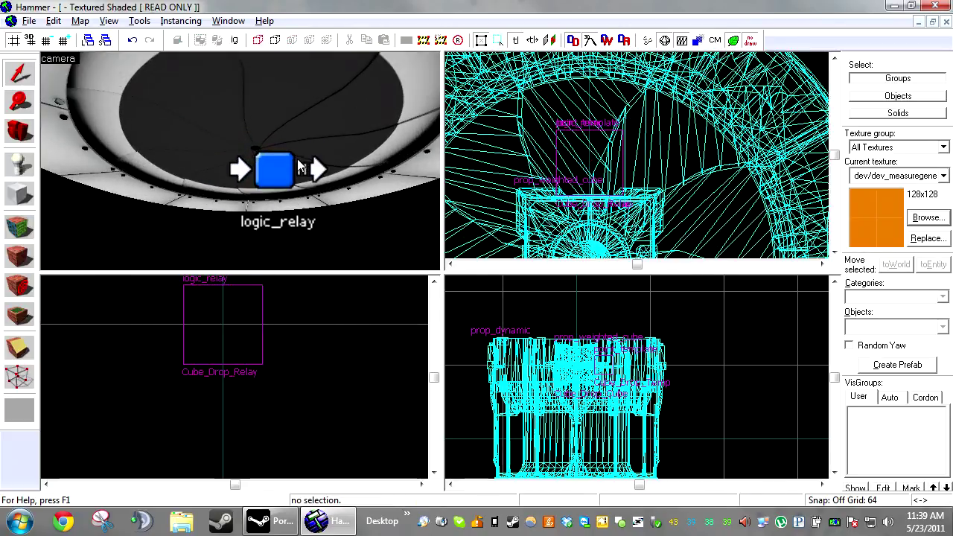
{"action": "scroll", "coordinate": [241, 162], "scroll_direction": "down", "scroll_amount": 6}
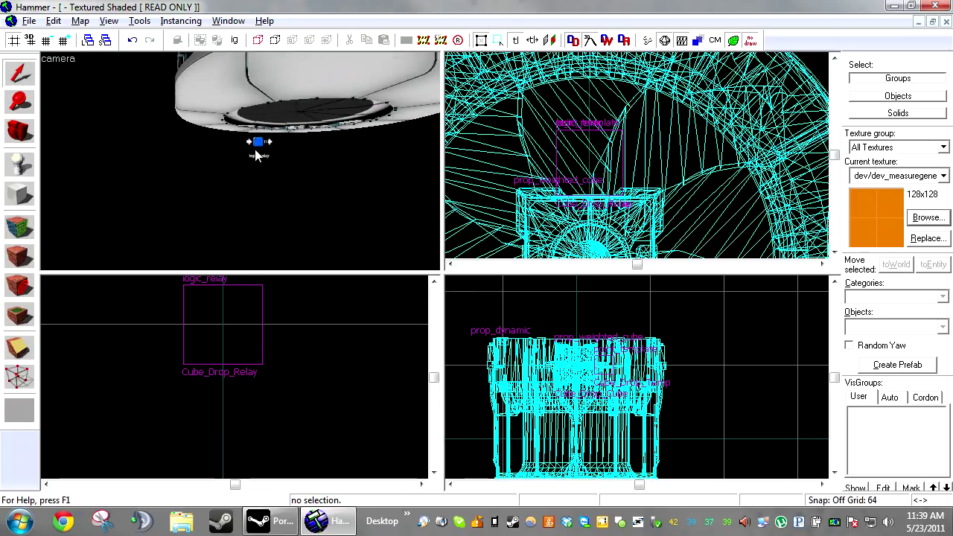
Place a copy of the Cube_Drop_Relay logic_relay directly beside the original, offset by 16 units.
{"action": "left_click", "coordinate": [259, 153]}
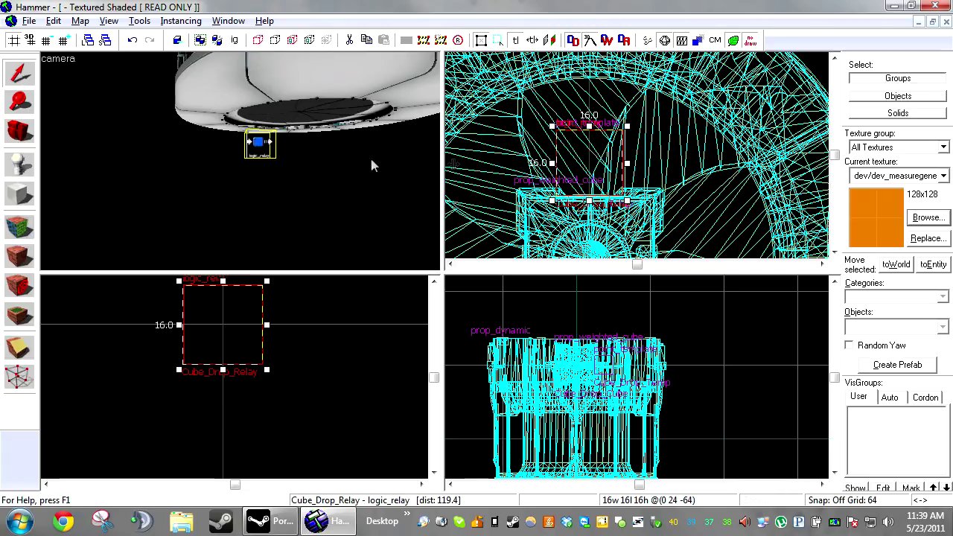
{"action": "scroll", "coordinate": [693, 136], "scroll_direction": "down", "scroll_amount": 7}
{"action": "scroll", "coordinate": [706, 137], "scroll_direction": "up", "scroll_amount": 7}
{"action": "mouse_move", "coordinate": [525, 151]}
{"action": "left_mouse_down"}
{"action": "mouse_move", "coordinate": [585, 153]}
{"action": "mouse_move", "coordinate": [536, 144]}
{"action": "left_mouse_up"}
{"action": "scroll", "coordinate": [586, 154], "scroll_direction": "up", "scroll_amount": 3}
{"action": "key", "text": "z"}
{"action": "scroll", "coordinate": [241, 161], "scroll_direction": "up", "scroll_amount": 2}
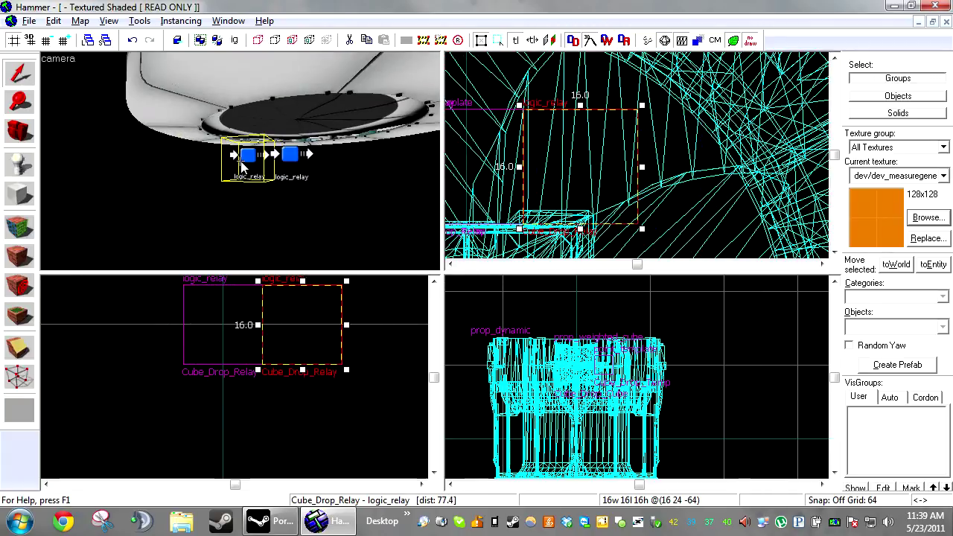
Change the class of the copied logic_relay to func_instance_io_proxy and apply the change.
{"action": "double_click", "coordinate": [244, 167]}
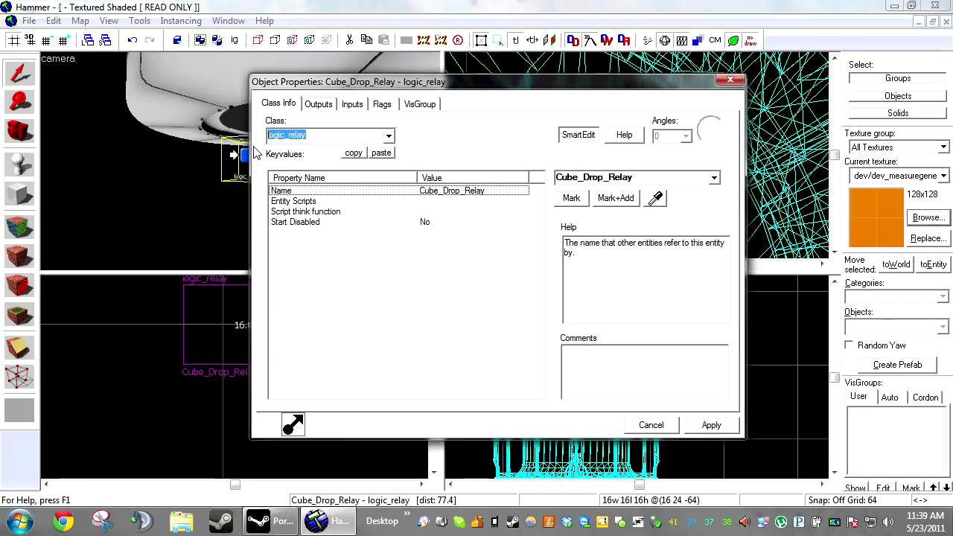
{"action": "type", "text": "ins"}
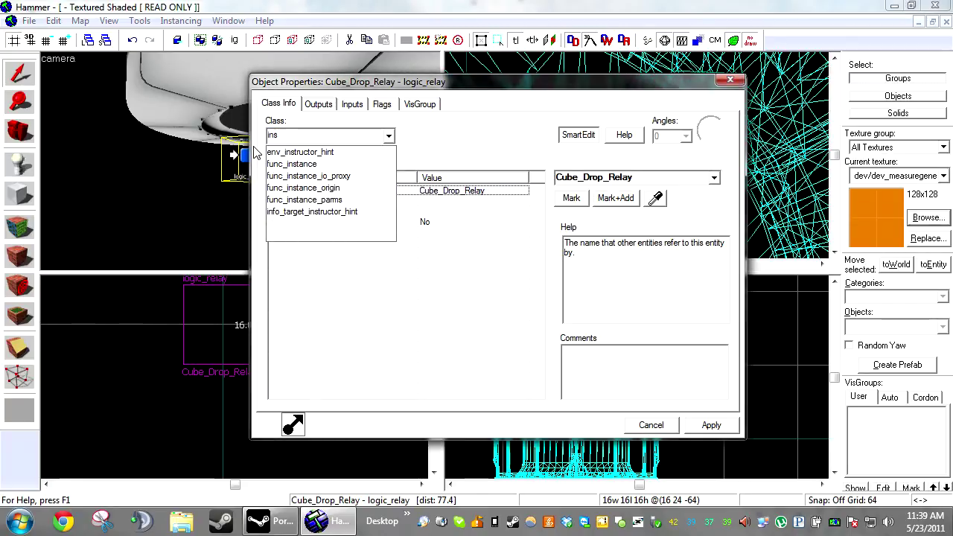
{"action": "left_click", "coordinate": [343, 176]}
{"action": "left_click", "coordinate": [710, 423]}
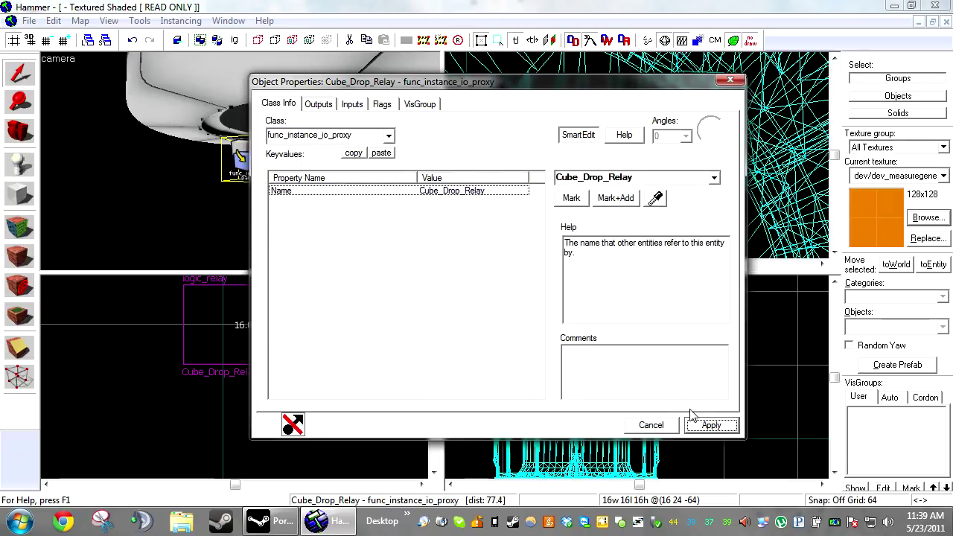
Rename the func_instance_io_proxy entity to proxy and move its properties dialog clear of the 3D view.
{"action": "left_click", "coordinate": [657, 177]}
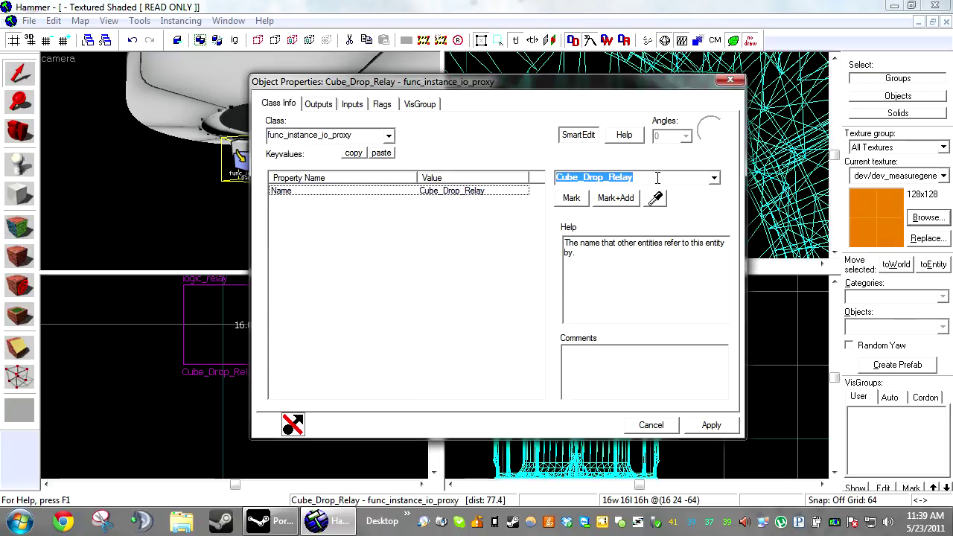
{"action": "type", "text": "proxy"}
{"action": "key", "text": "Return"}
{"action": "left_click_drag", "start_coordinate": [404, 75], "coordinate": [593, 76]}
Delete all the outputs the proxy entity inherited from the relay.
{"action": "left_click", "coordinate": [506, 105]}
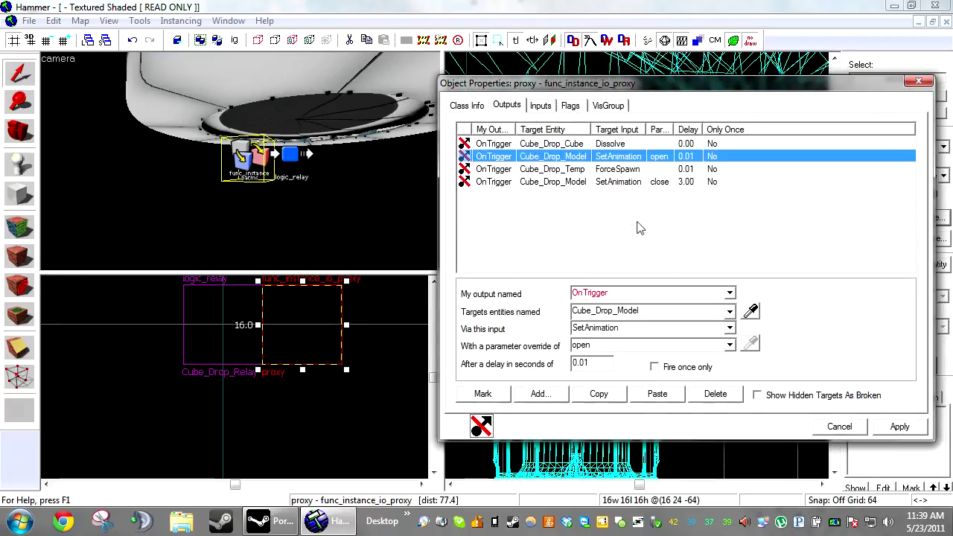
{"action": "left_click_drag", "start_coordinate": [637, 228], "coordinate": [596, 141]}
{"action": "left_click", "coordinate": [711, 396]}
Add an OnProxyRelay output to the proxy entity that targets Cube_Drop_Relay with the Trigger input, and apply it.
{"action": "left_click", "coordinate": [540, 394]}
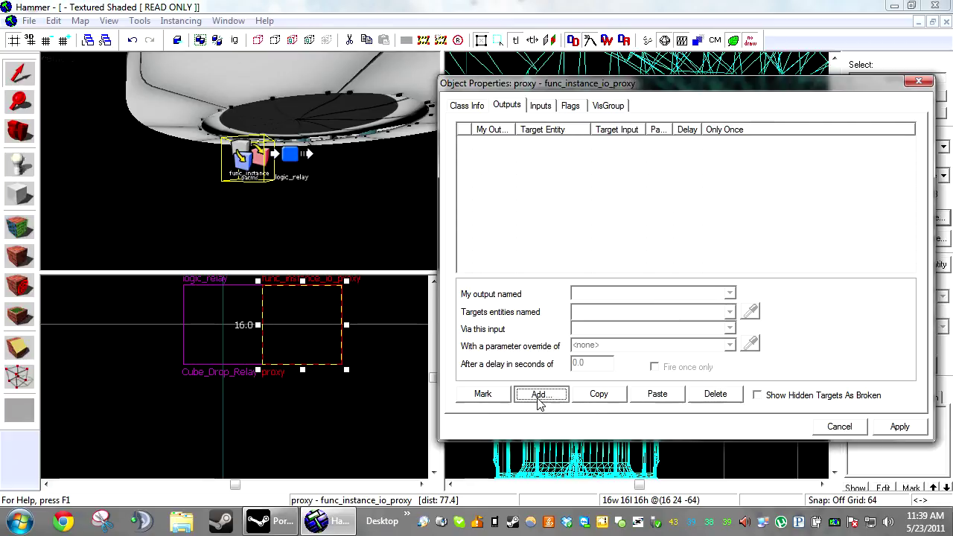
{"action": "left_click", "coordinate": [730, 293]}
{"action": "left_click", "coordinate": [693, 306]}
{"action": "left_click", "coordinate": [750, 312]}
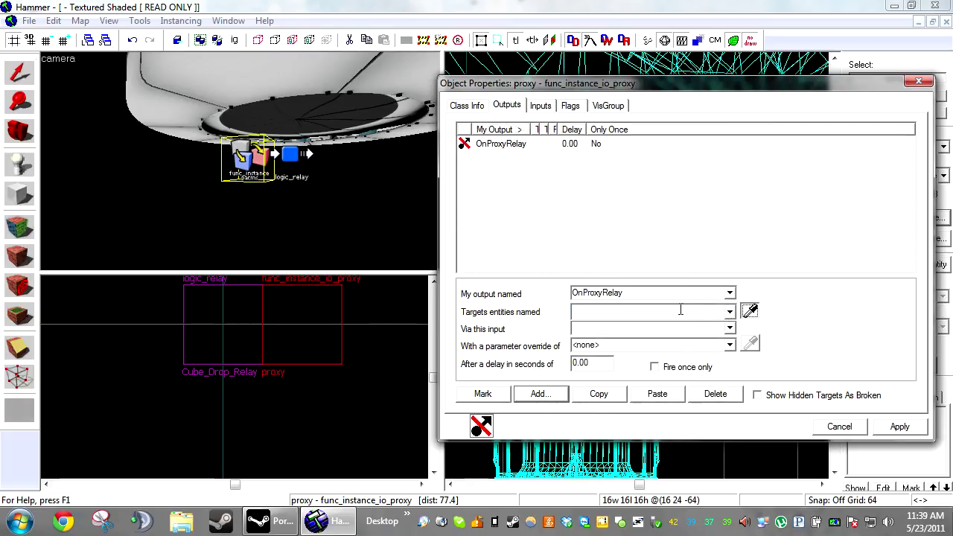
{"action": "left_click", "coordinate": [290, 155]}
{"action": "left_click", "coordinate": [627, 329]}
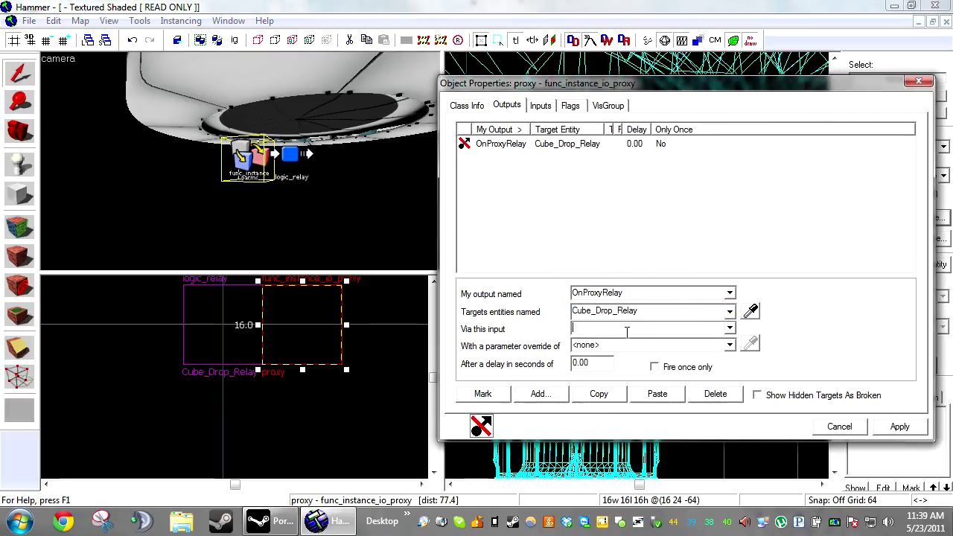
{"action": "type", "text": "Trigger"}
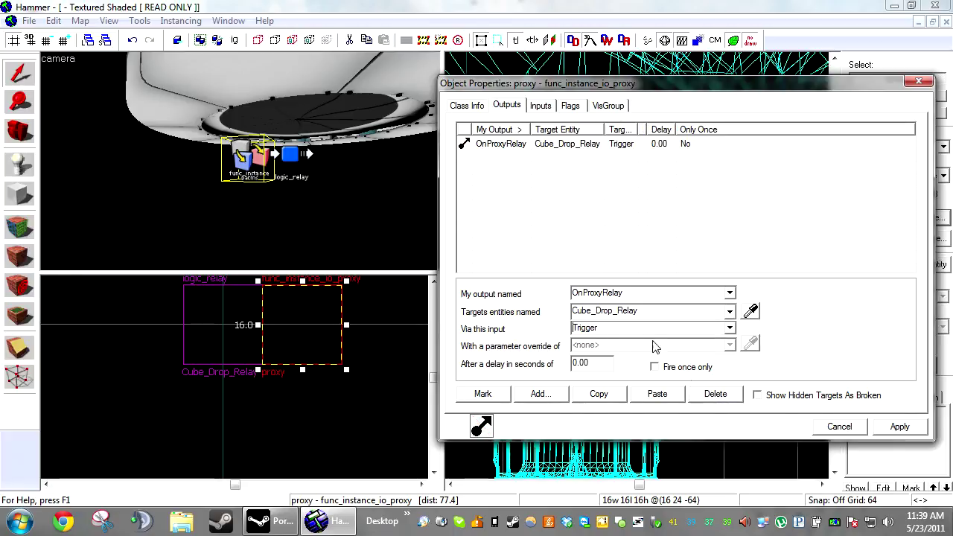
{"action": "left_click", "coordinate": [899, 427]}
{"action": "left_click", "coordinate": [224, 181]}
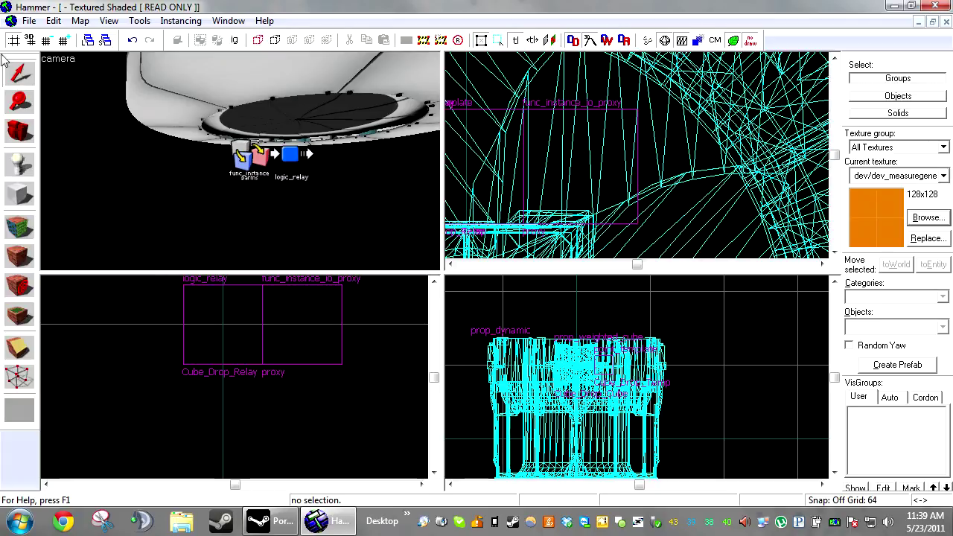
Place a copy of the Cube_Drop_Relay logic_relay beside the original, offset by 16 units on the side away from the proxy.
{"action": "key", "text": "z"}
{"action": "key", "text": "w"}
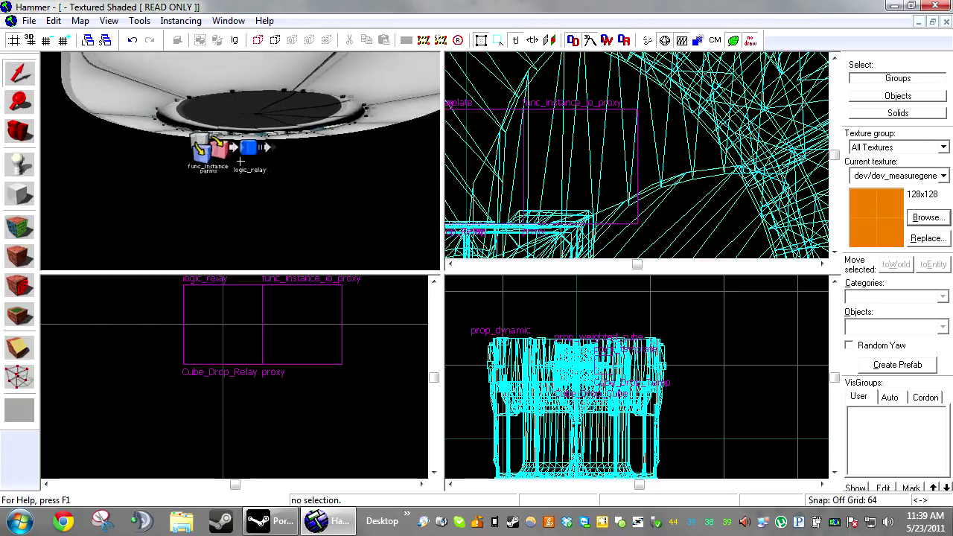
{"action": "key", "text": "z"}
{"action": "left_click", "coordinate": [313, 155]}
{"action": "scroll", "coordinate": [645, 105], "scroll_direction": "down", "scroll_amount": 5}
{"action": "scroll", "coordinate": [571, 125], "scroll_direction": "up", "scroll_amount": 3}
{"action": "left_click_drag", "start_coordinate": [582, 149], "coordinate": [503, 145], "text": "shift"}
Rename the copied logic_relay to Cube_Drop_Relay1 and apply the change.
{"action": "double_click", "coordinate": [318, 156]}
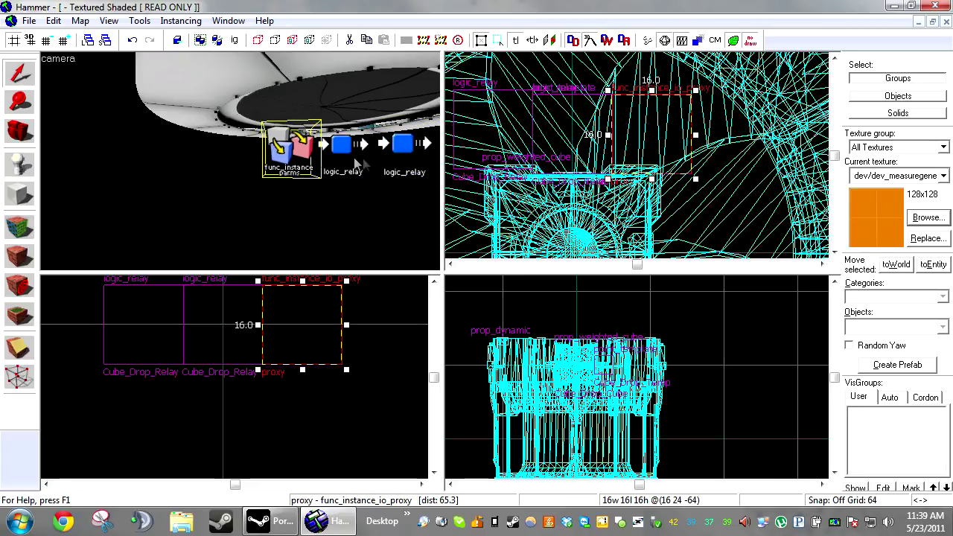
{"action": "left_click", "coordinate": [498, 105]}
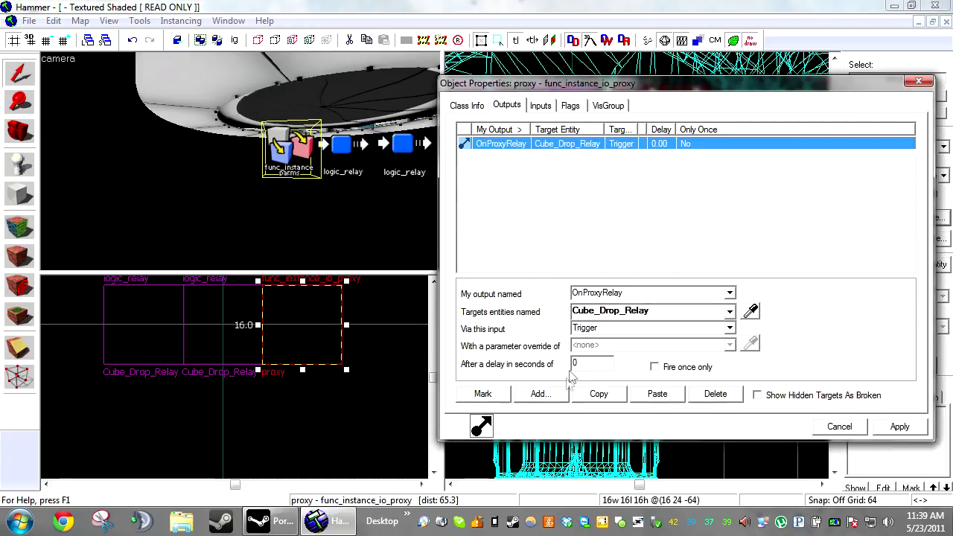
{"action": "left_click", "coordinate": [403, 145]}
{"action": "left_click", "coordinate": [467, 105]}
{"action": "left_click", "coordinate": [853, 180]}
{"action": "left_click", "coordinate": [854, 179]}
{"action": "type", "text": "1"}
{"action": "left_click", "coordinate": [899, 426]}
Add a second OnProxyRelay output to the proxy that targets Cube_Drop_Relay1 with the Trigger input.
{"action": "left_click", "coordinate": [287, 149]}
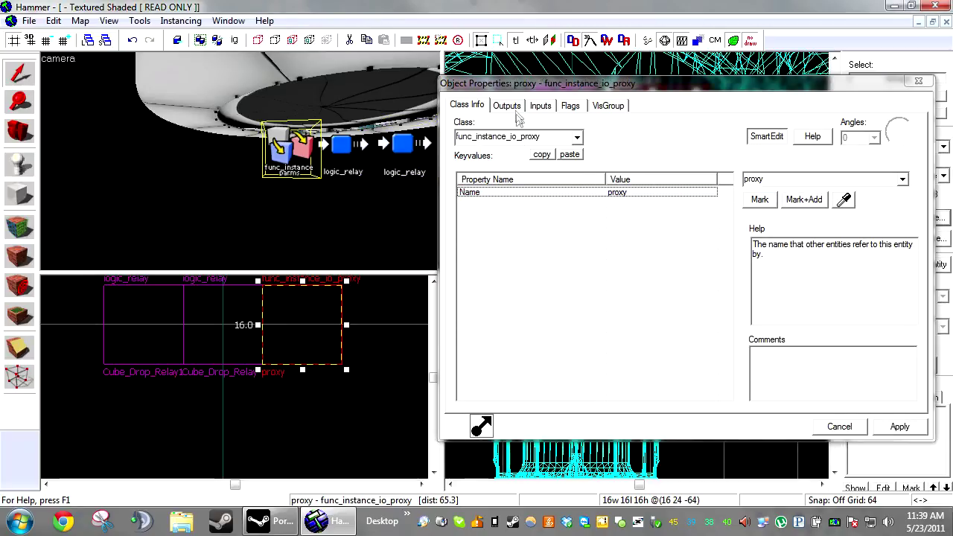
{"action": "left_click", "coordinate": [507, 105]}
{"action": "left_click", "coordinate": [539, 394]}
{"action": "left_click", "coordinate": [750, 311]}
{"action": "left_click", "coordinate": [402, 143]}
{"action": "left_click", "coordinate": [618, 328]}
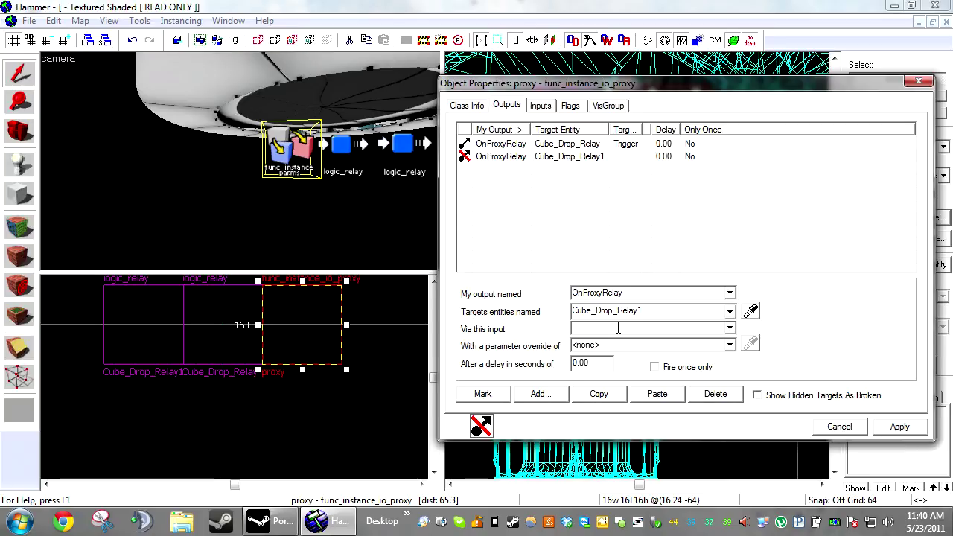
{"action": "type", "text": "Trigger"}
{"action": "left_click", "coordinate": [688, 213]}
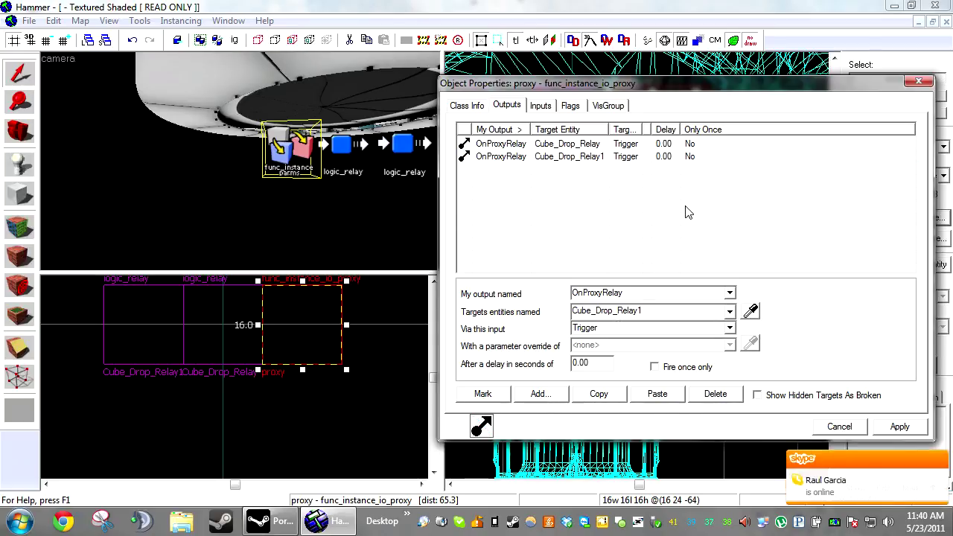
Delete the proxy's output to Cube_Drop_Relay1 and remove the copied logic_relay from the map.
{"action": "left_click", "coordinate": [546, 157]}
{"action": "left_click", "coordinate": [716, 395]}
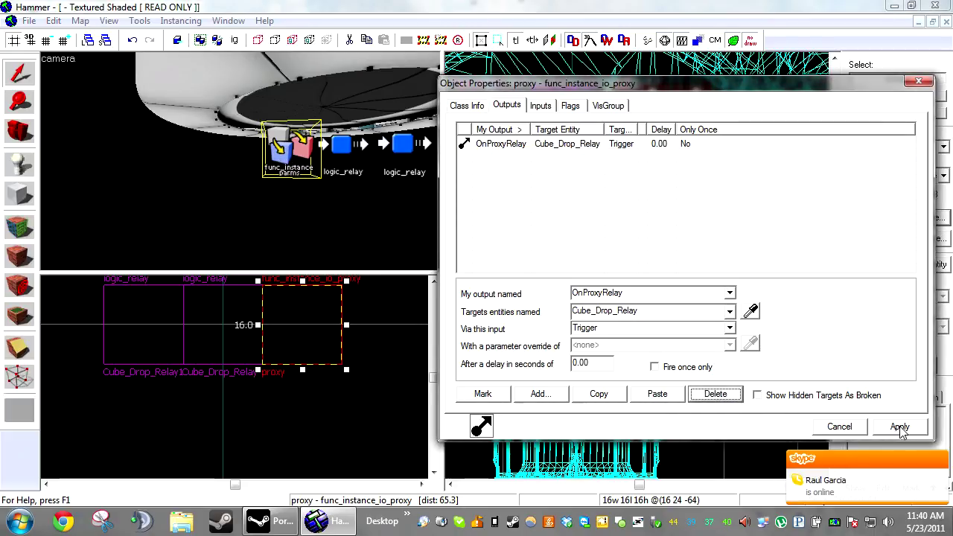
{"action": "left_click", "coordinate": [850, 430]}
{"action": "left_click", "coordinate": [402, 144]}
{"action": "key", "text": "Delete"}
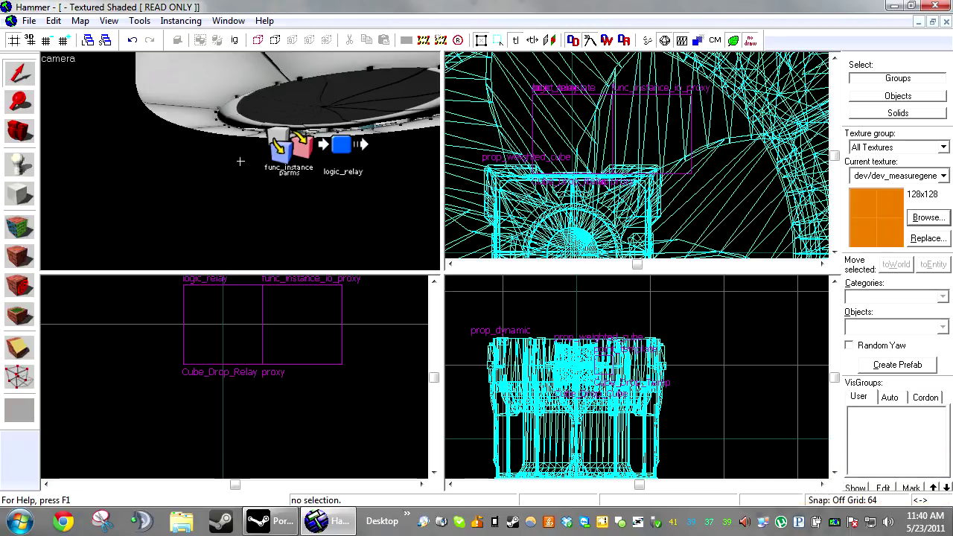
Place a copy of the func_instance_io_proxy entity beside the original, offset by 16 units away from the relay.
{"action": "scroll", "coordinate": [240, 161], "scroll_direction": "down", "scroll_amount": 2}
{"action": "left_click", "coordinate": [257, 143]}
{"action": "scroll", "coordinate": [536, 148], "scroll_direction": "up", "scroll_amount": 5}
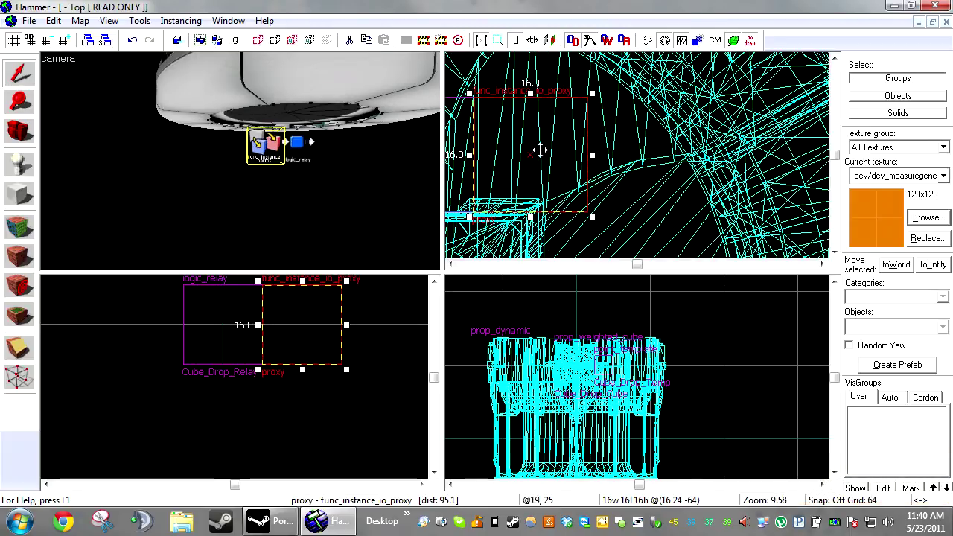
{"action": "left_click_drag", "start_coordinate": [522, 149], "coordinate": [615, 147], "text": "shift"}
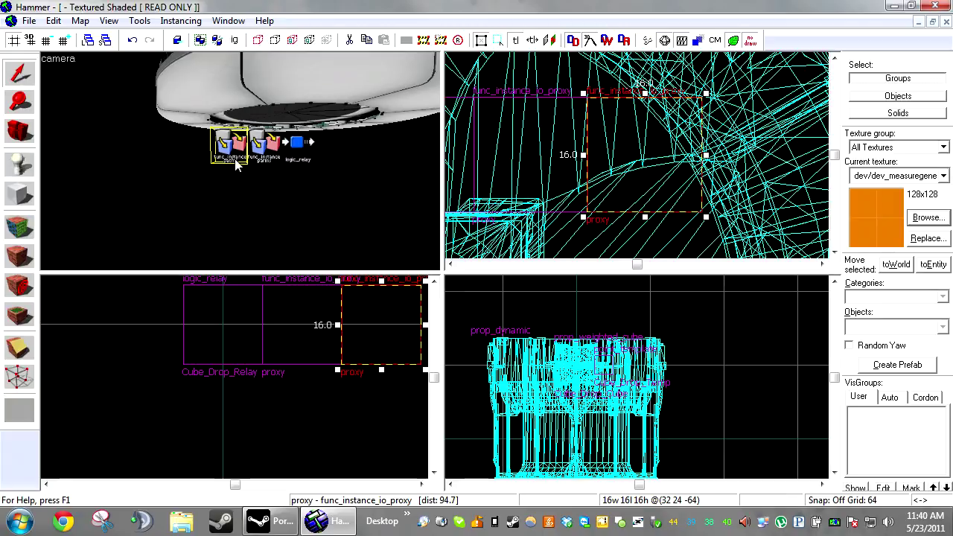
Change the class of the copied proxy to func_instance_parms and apply the change.
{"action": "double_click", "coordinate": [235, 160]}
{"action": "left_click", "coordinate": [540, 138]}
{"action": "type", "text": "ins"}
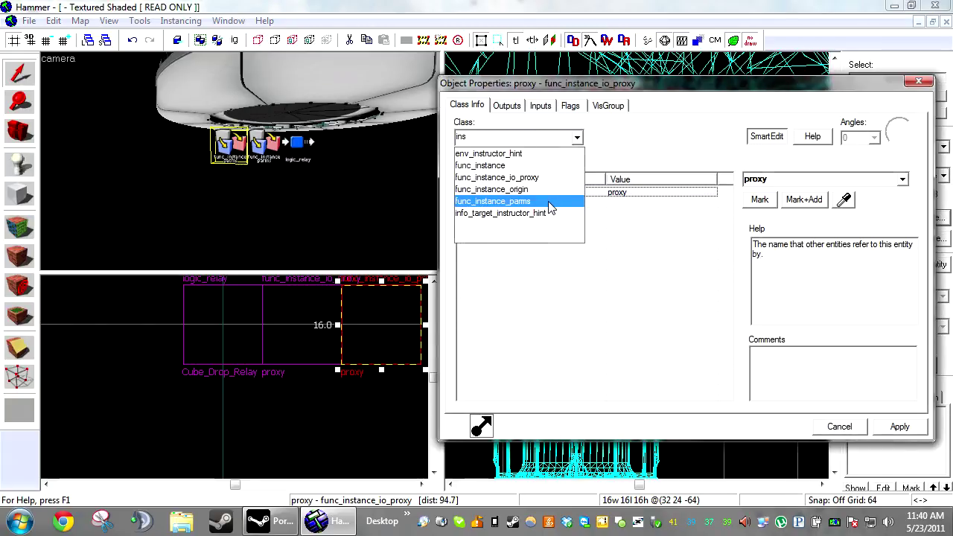
{"action": "left_click", "coordinate": [549, 203]}
{"action": "left_click", "coordinate": [900, 428]}
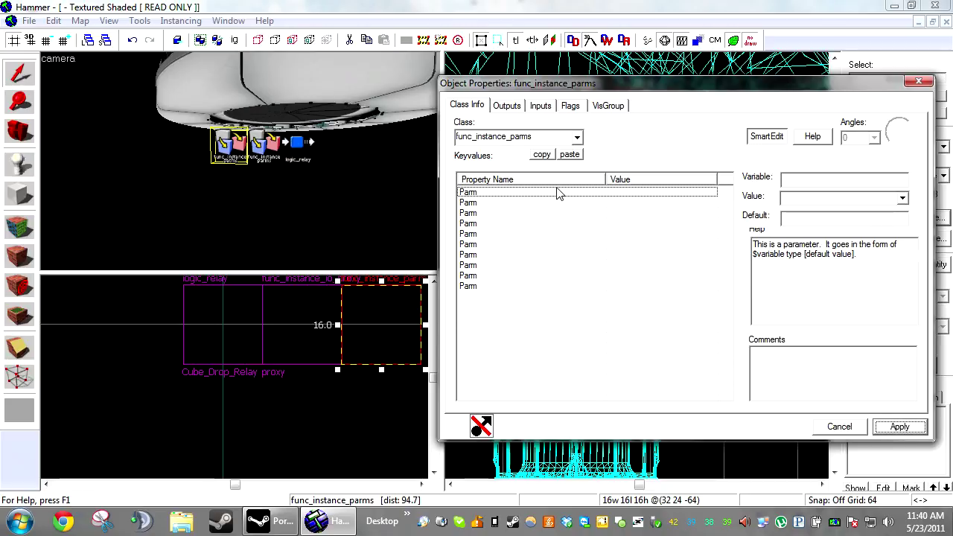
Delete the output the func_instance_parms entity inherited from the proxy, and return to its parameter list.
{"action": "key", "text": "z"}
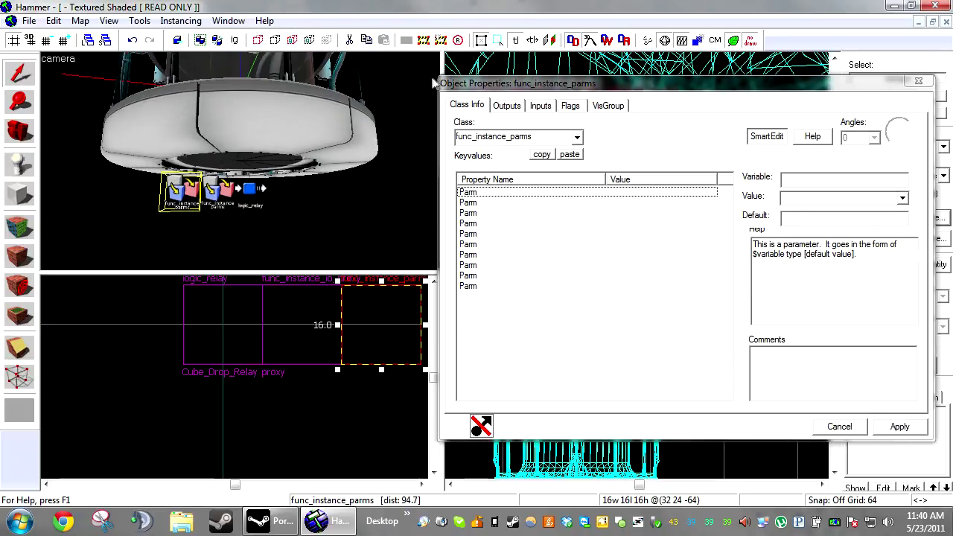
{"action": "left_click", "coordinate": [506, 105]}
{"action": "left_click", "coordinate": [628, 143]}
{"action": "left_click", "coordinate": [715, 394]}
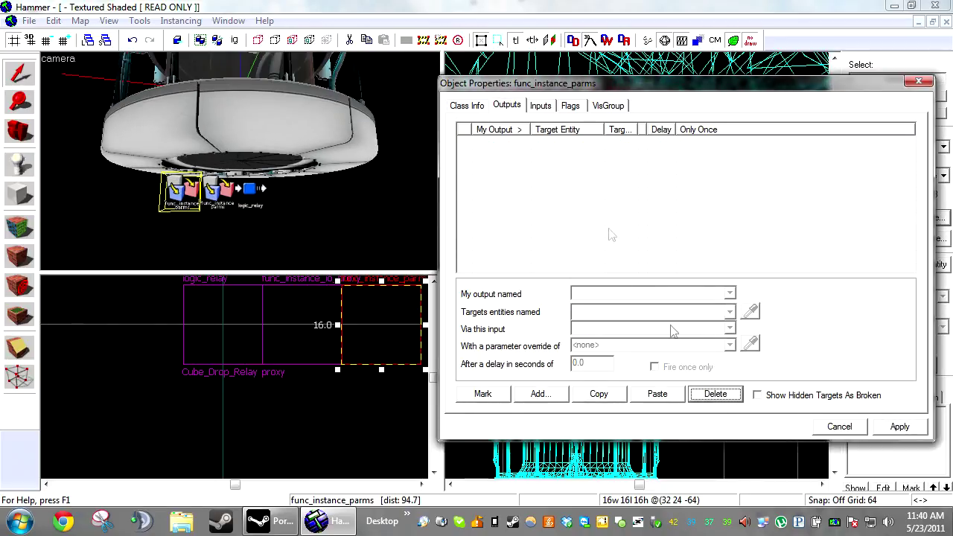
{"action": "left_click", "coordinate": [467, 105]}
Set the Skin property of the Cube_Drop_Model prop_dynamic to $skin and apply the change.
{"action": "scroll", "coordinate": [240, 161], "scroll_direction": "down", "scroll_amount": 3}
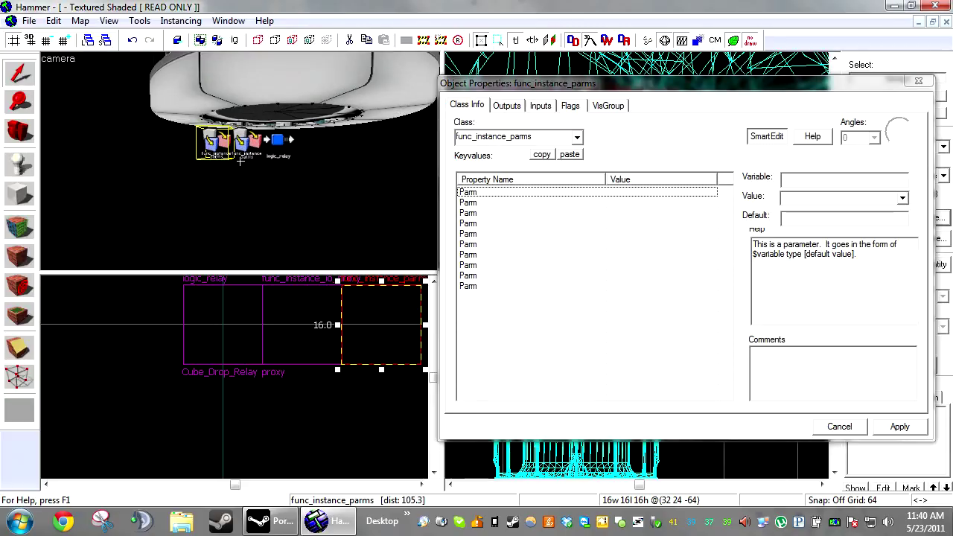
{"action": "scroll", "coordinate": [240, 161], "scroll_direction": "down", "scroll_amount": 3}
{"action": "left_click", "coordinate": [296, 109]}
{"action": "scroll", "coordinate": [564, 264], "scroll_direction": "down", "scroll_amount": 10}
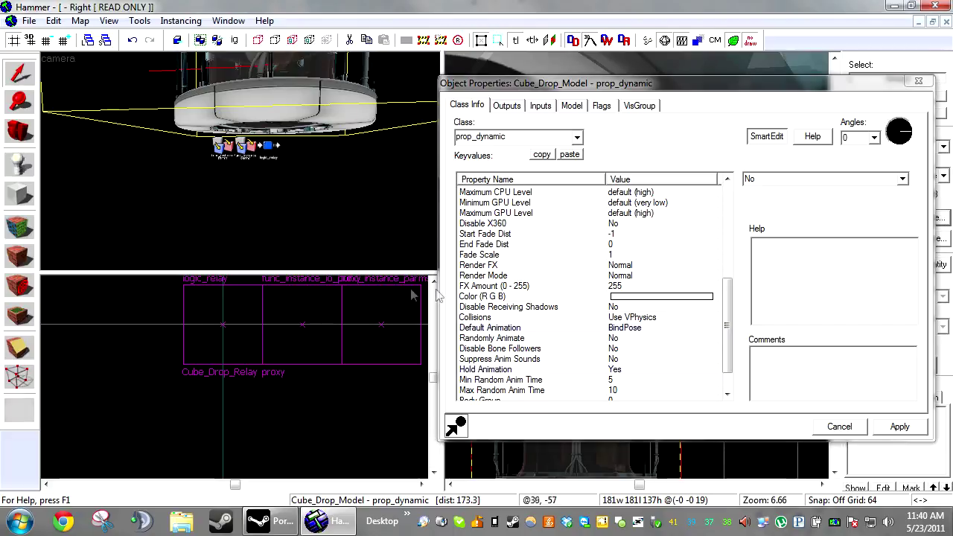
{"action": "scroll", "coordinate": [494, 228], "scroll_direction": "up", "scroll_amount": 4}
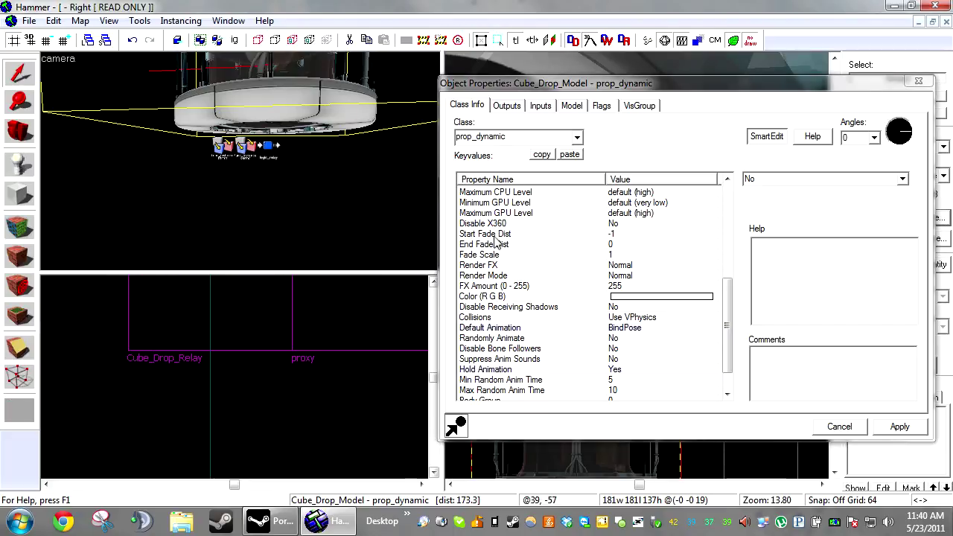
{"action": "scroll", "coordinate": [251, 157], "scroll_direction": "down", "scroll_amount": 3}
{"action": "left_click", "coordinate": [592, 286]}
{"action": "scroll", "coordinate": [591, 296], "scroll_direction": "up", "scroll_amount": 6}
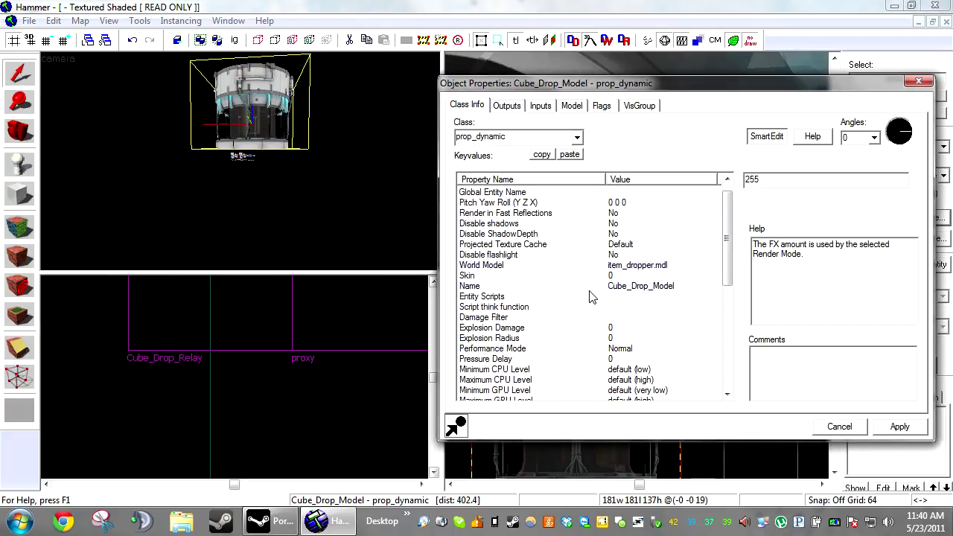
{"action": "left_click", "coordinate": [518, 276]}
{"action": "double_click", "coordinate": [775, 177]}
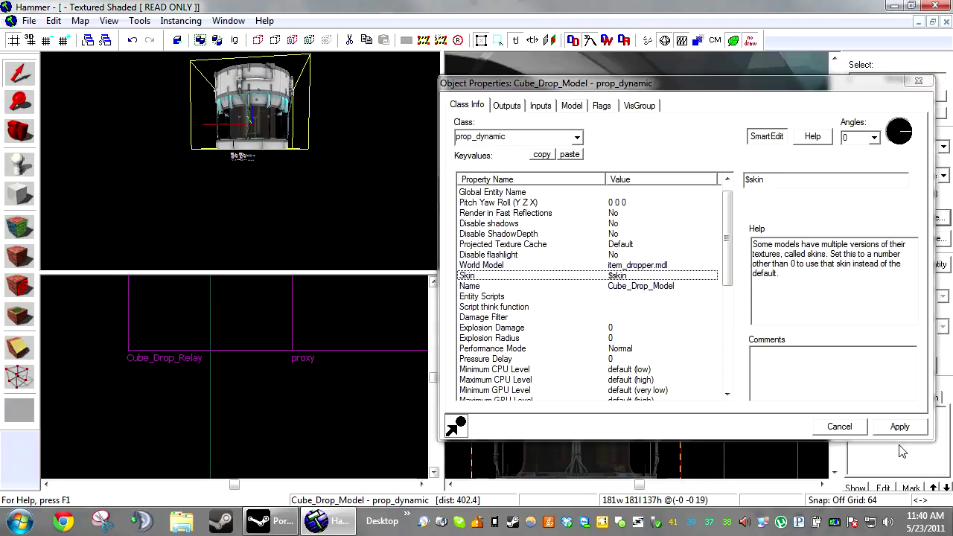
{"action": "left_click", "coordinate": [900, 430]}
Examine the $skin parameter of the func_instance_parms entity and the value types available for it.
{"action": "left_click", "coordinate": [233, 158]}
{"action": "left_click", "coordinate": [233, 157]}
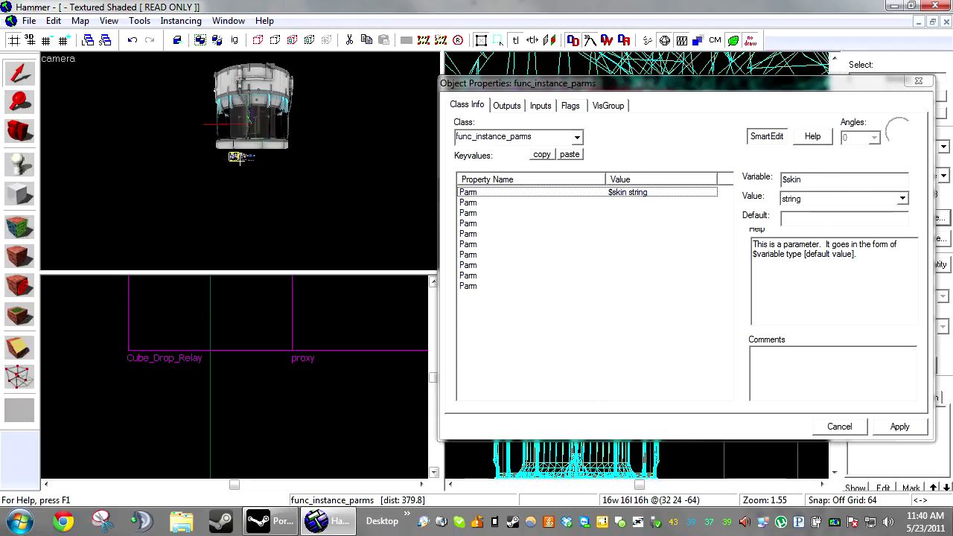
{"action": "key", "text": "w"}
{"action": "key", "text": "z"}
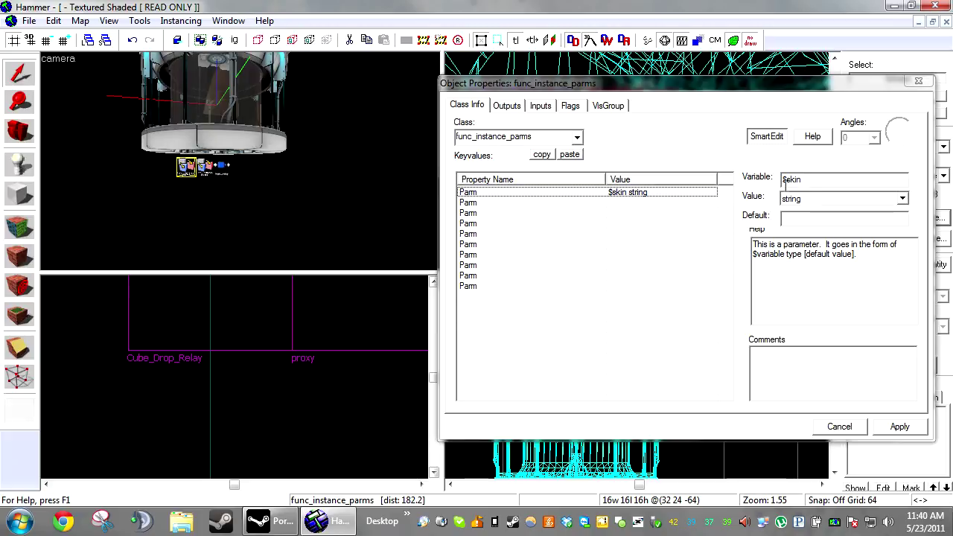
{"action": "left_click", "coordinate": [902, 198]}
{"action": "scroll", "coordinate": [878, 228], "scroll_direction": "up", "scroll_amount": 2}
{"action": "scroll", "coordinate": [850, 271], "scroll_direction": "up", "scroll_amount": 6}
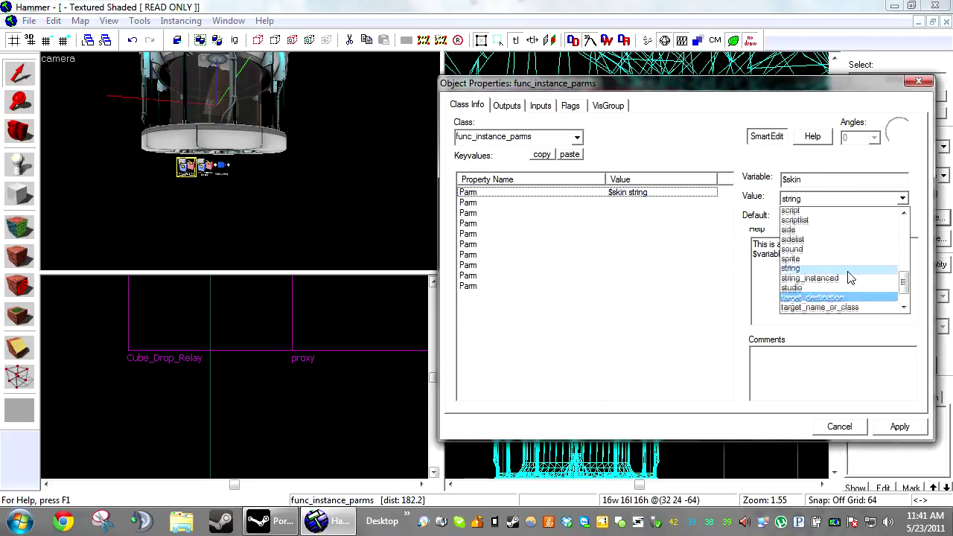
{"action": "scroll", "coordinate": [849, 273], "scroll_direction": "up", "scroll_amount": 4}
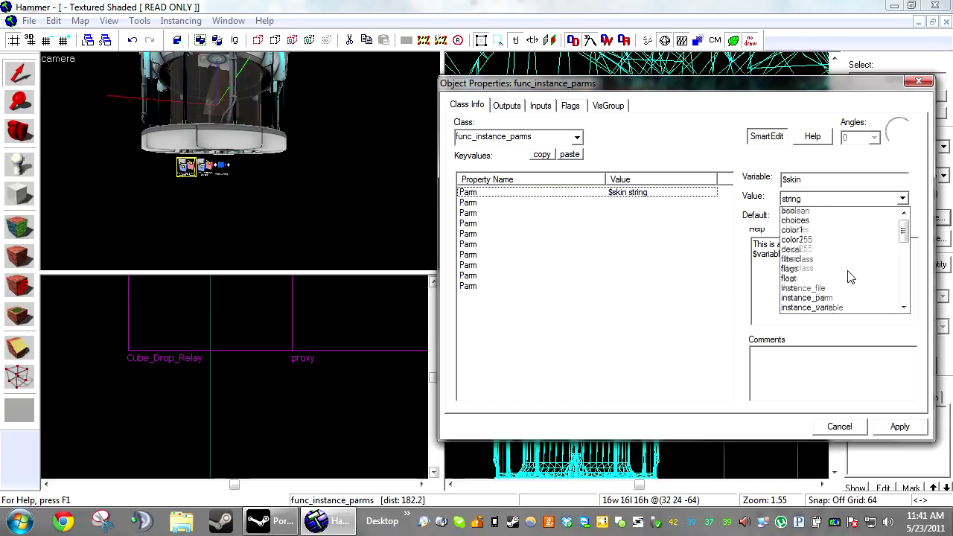
{"action": "scroll", "coordinate": [849, 272], "scroll_direction": "down", "scroll_amount": 8}
{"action": "left_click", "coordinate": [716, 165]}
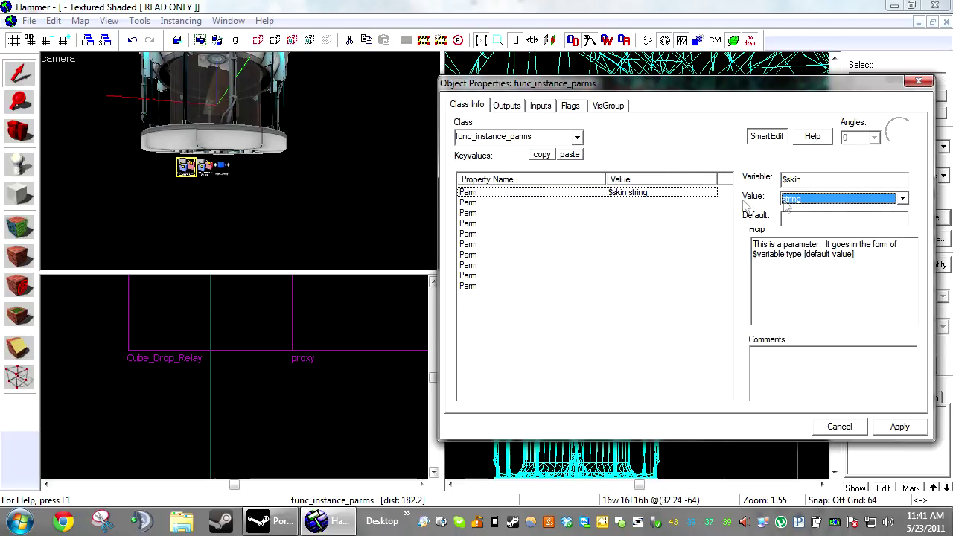
Check the class of Cube_Drop_Model and look up prop_dynamic on the Valve Developer Community wiki in Chrome.
{"action": "key", "text": "z"}
{"action": "key", "text": "w"}
{"action": "scroll", "coordinate": [240, 161], "scroll_direction": "down", "scroll_amount": 3}
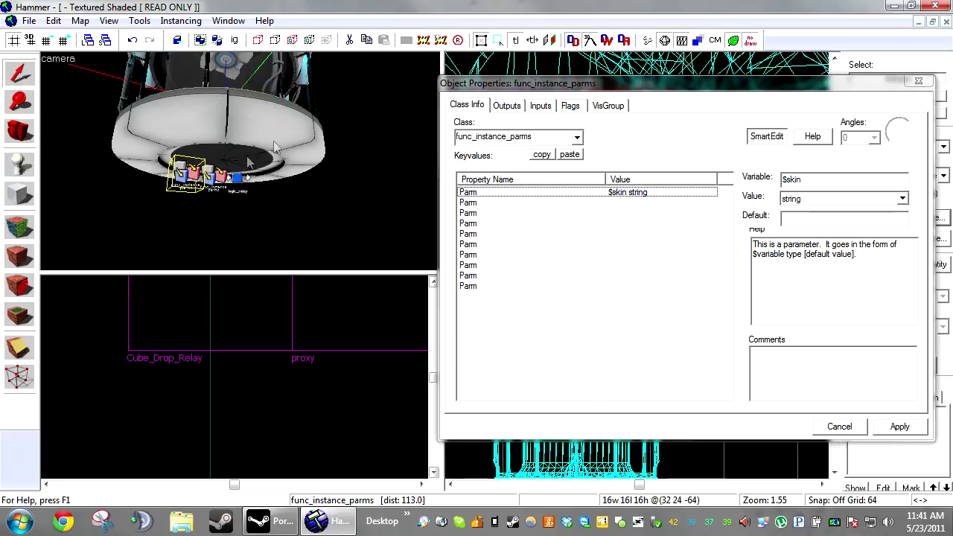
{"action": "left_click", "coordinate": [276, 126]}
{"action": "left_click", "coordinate": [539, 139]}
{"action": "double_click", "coordinate": [539, 139]}
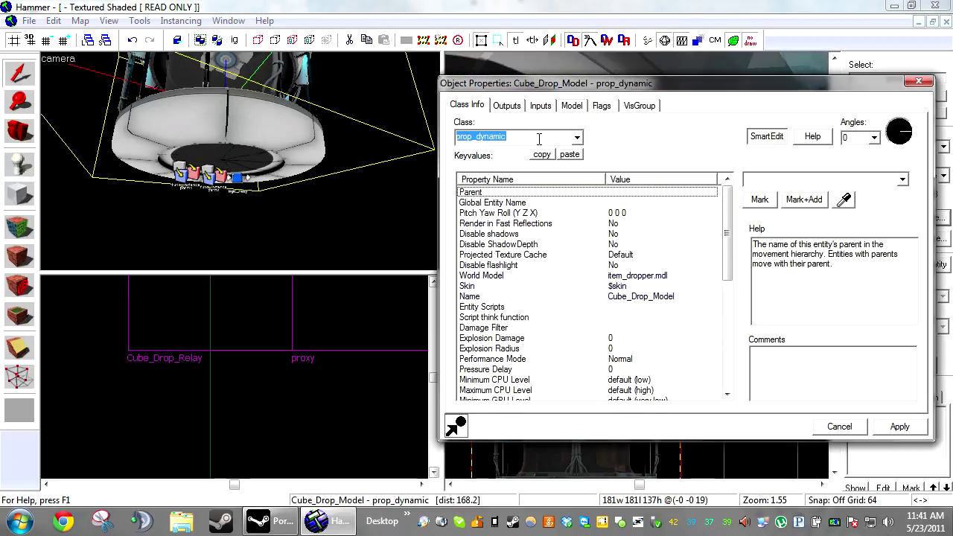
{"action": "key", "text": "F1"}
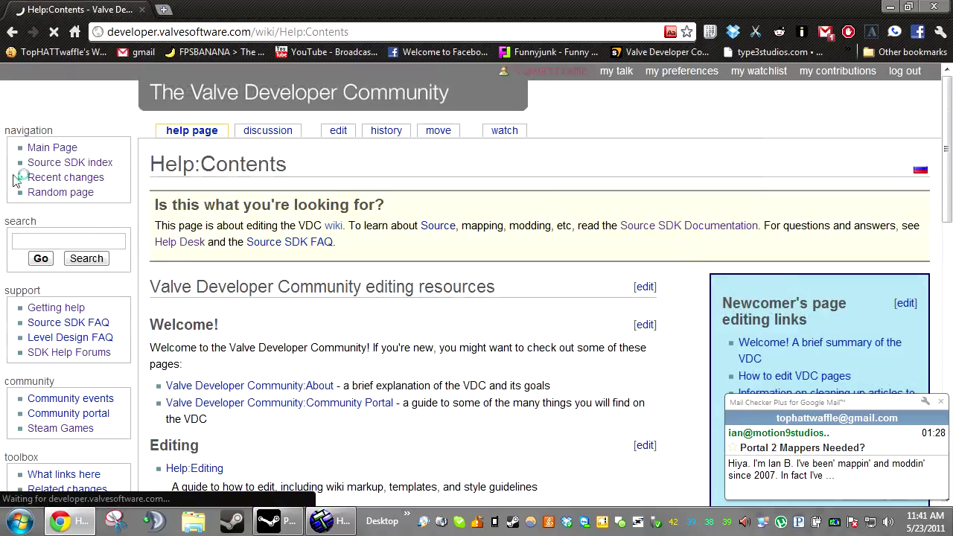
{"action": "left_click", "coordinate": [62, 242]}
{"action": "type", "text": "prop_dynamic"}
{"action": "left_click", "coordinate": [40, 259]}
Search the prop_dynamic wiki page for "skin" to check the value type of that property.
{"action": "scroll", "coordinate": [503, 256], "scroll_direction": "down", "scroll_amount": 1}
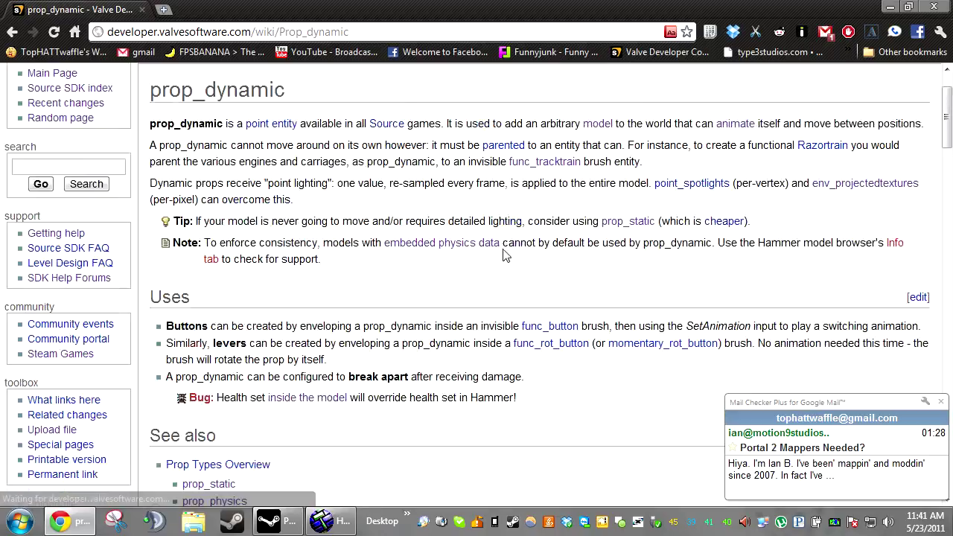
{"action": "scroll", "coordinate": [503, 256], "scroll_direction": "down", "scroll_amount": 20}
{"action": "scroll", "coordinate": [353, 333], "scroll_direction": "down", "scroll_amount": 15}
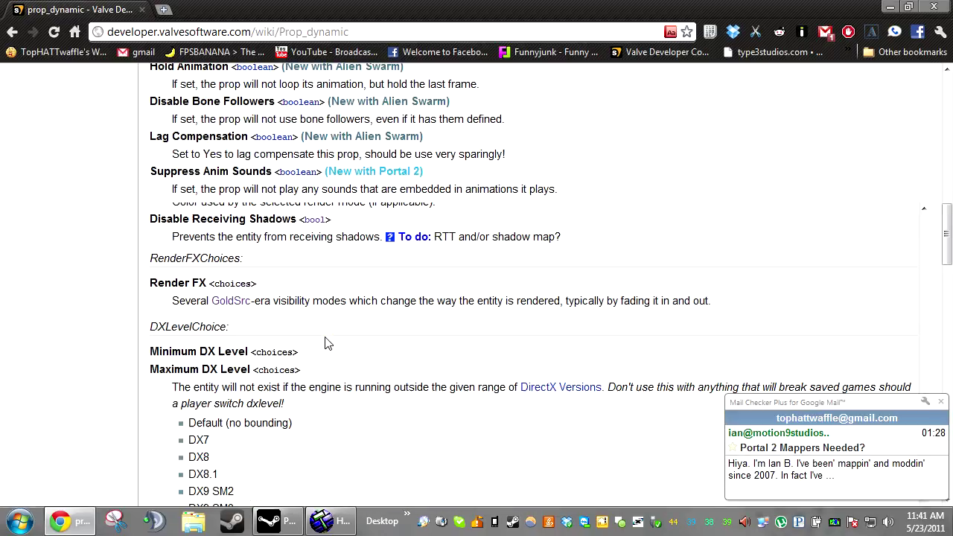
{"action": "scroll", "coordinate": [328, 343], "scroll_direction": "down", "scroll_amount": 3}
{"action": "key", "text": "ctrl+f"}
{"action": "type", "text": "skin"}
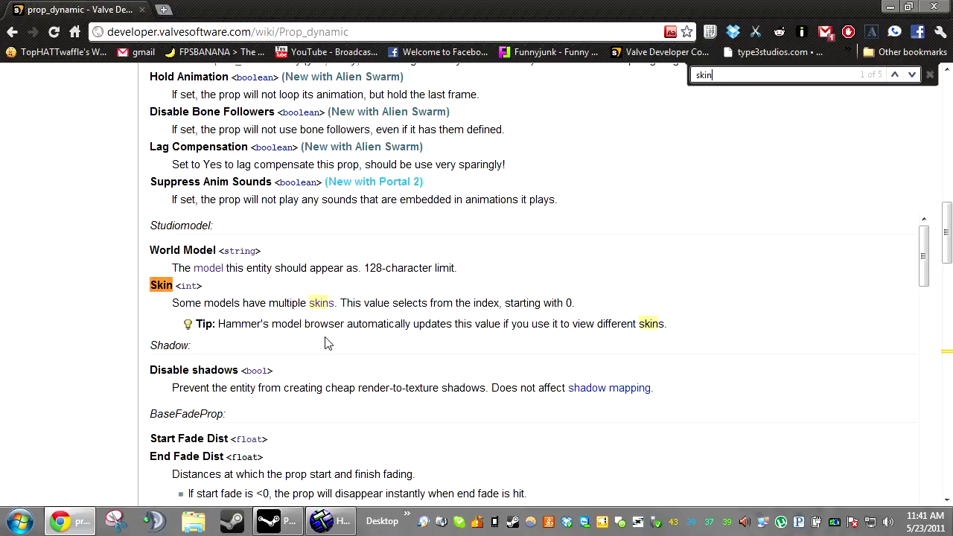
Switch back to Hammer and set the $skin parameter of func_instance_parms to type integer with default 0.
{"action": "left_click_drag", "start_coordinate": [217, 287], "coordinate": [176, 287]}
{"action": "left_click", "coordinate": [328, 233]}
{"action": "left_click_drag", "start_coordinate": [177, 287], "coordinate": [204, 286]}
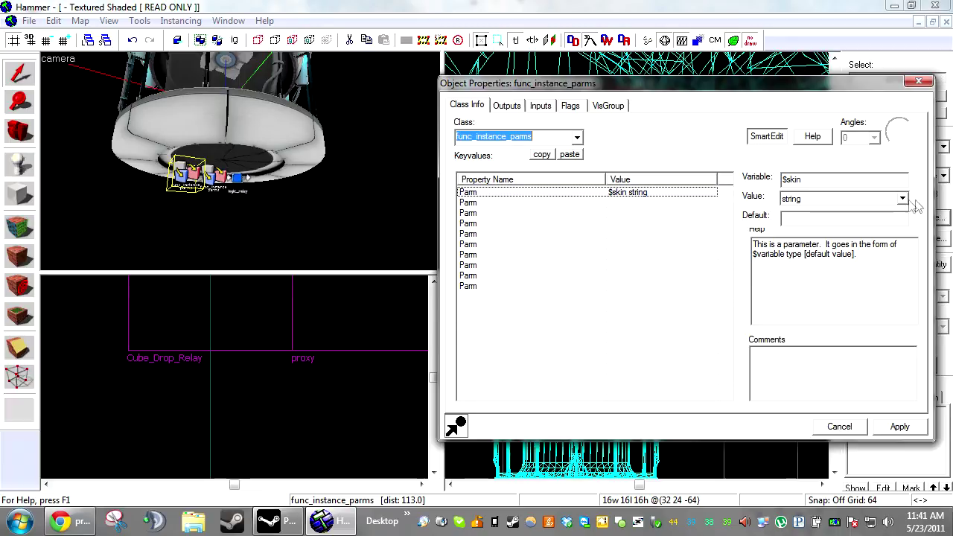
{"action": "left_click", "coordinate": [901, 199]}
{"action": "scroll", "coordinate": [836, 274], "scroll_direction": "up", "scroll_amount": 7}
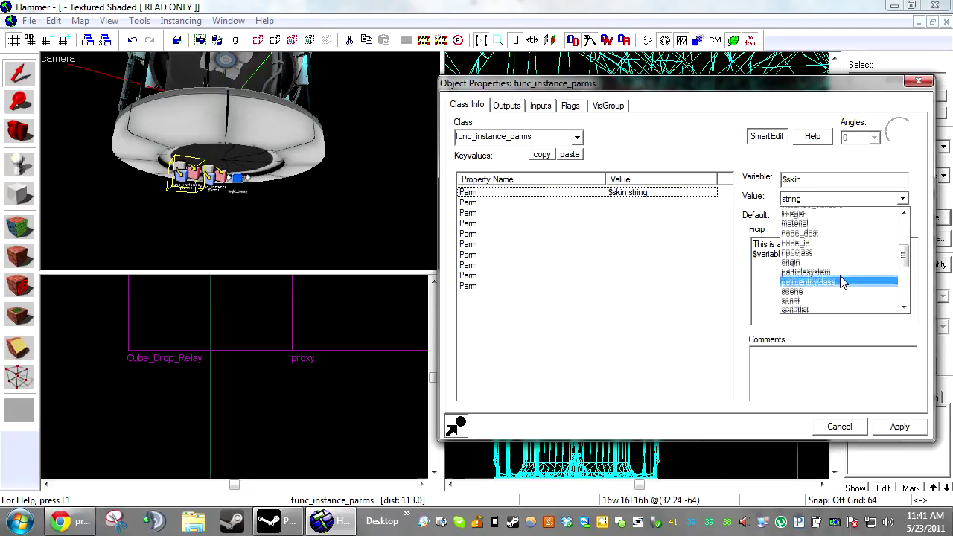
{"action": "left_click", "coordinate": [825, 242]}
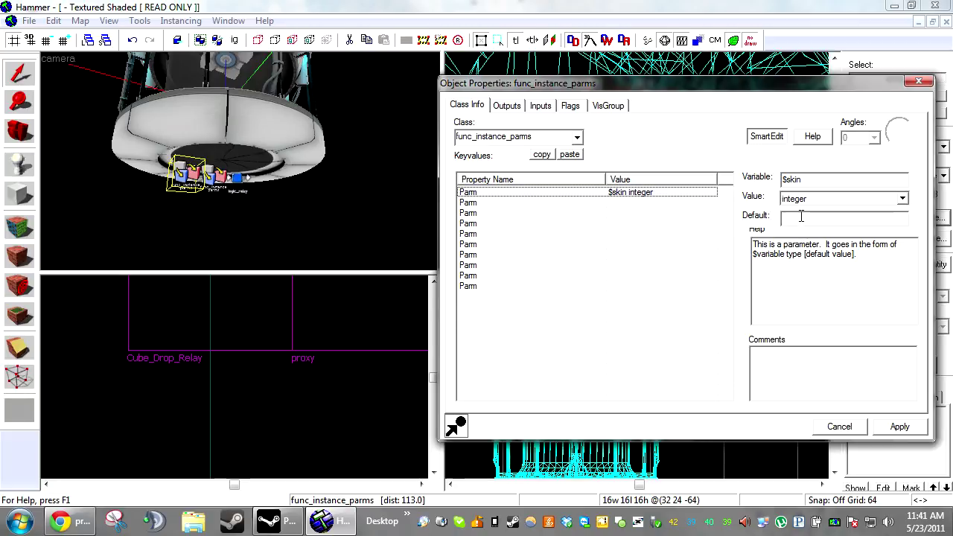
{"action": "left_click", "coordinate": [899, 426]}
{"action": "left_click", "coordinate": [848, 431]}
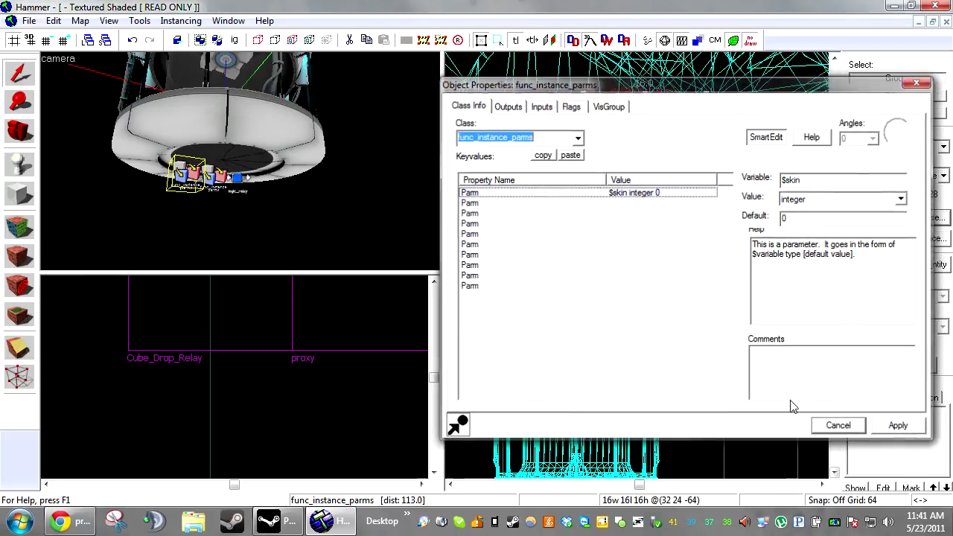
{"action": "key", "text": "Escape"}
Begin saving the map under a new name and create an "instances" folder inside the Maps folder.
{"action": "key", "text": "w"}
{"action": "key", "text": "s"}
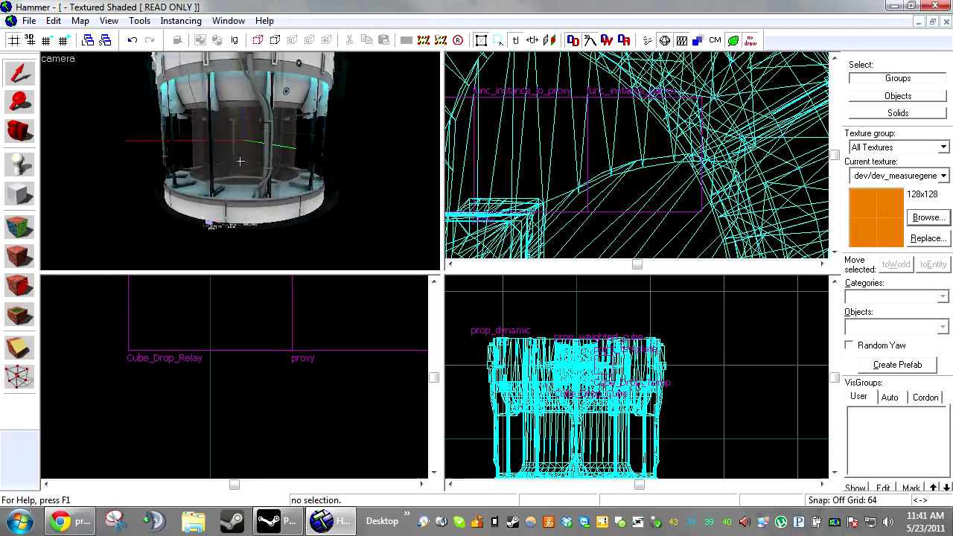
{"action": "key", "text": "z"}
{"action": "left_click", "coordinate": [30, 20]}
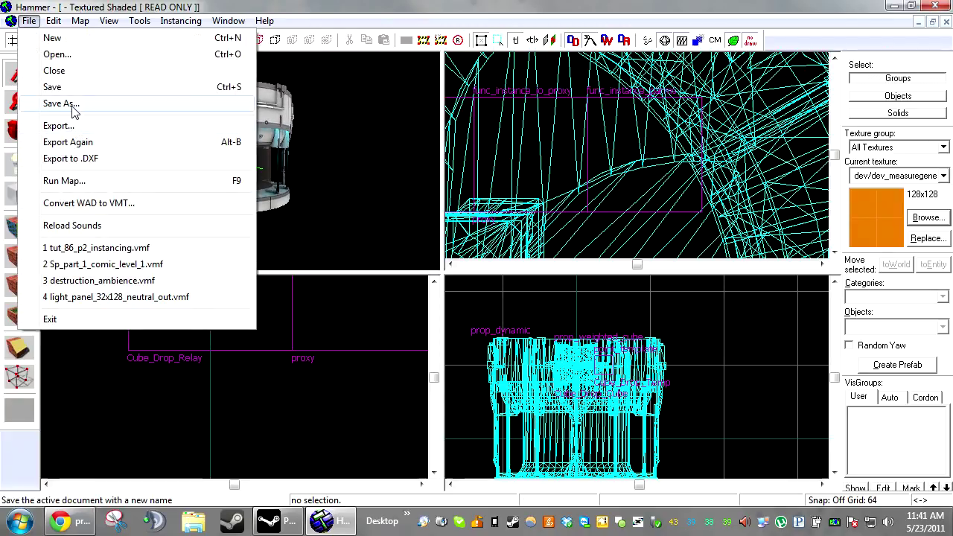
{"action": "left_click", "coordinate": [67, 105]}
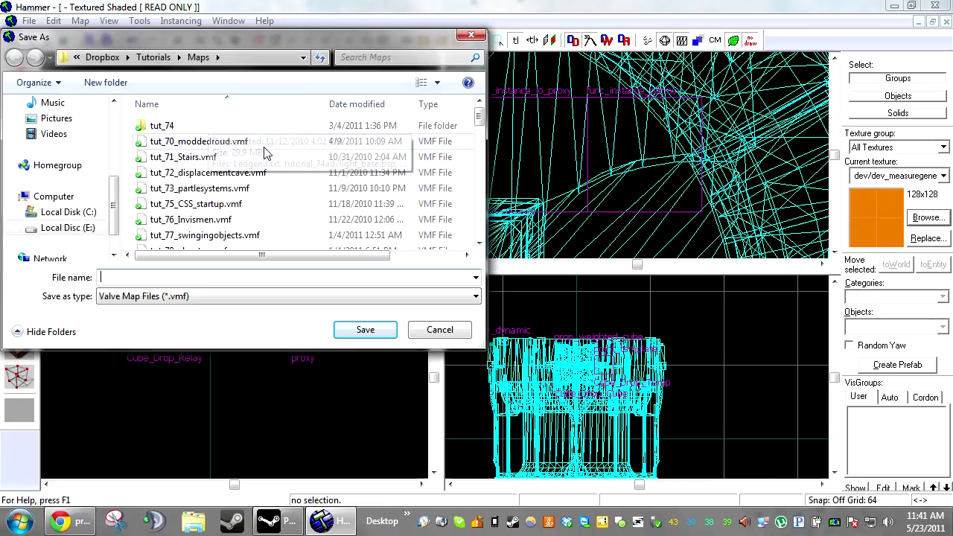
{"action": "scroll", "coordinate": [481, 171], "scroll_direction": "down", "scroll_amount": 10}
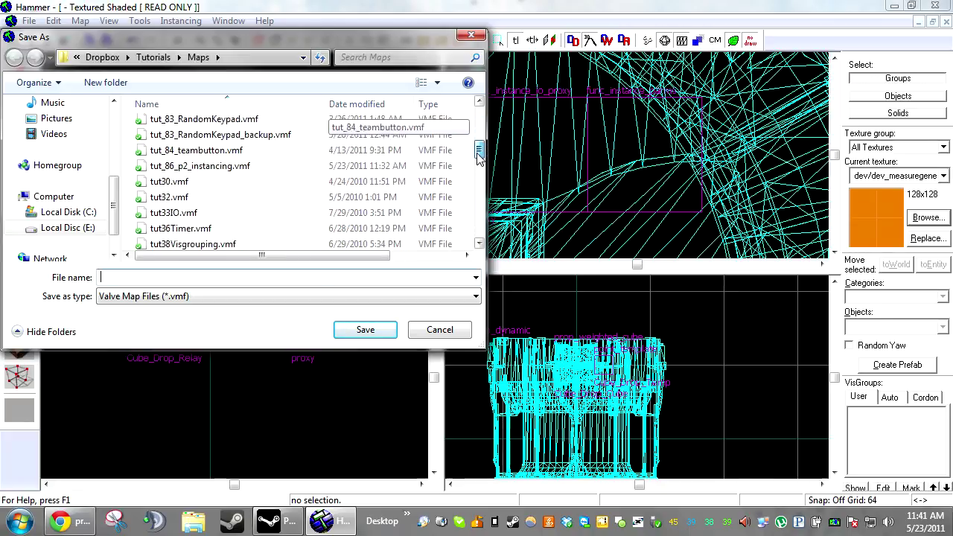
{"action": "scroll", "coordinate": [462, 179], "scroll_direction": "up", "scroll_amount": 10}
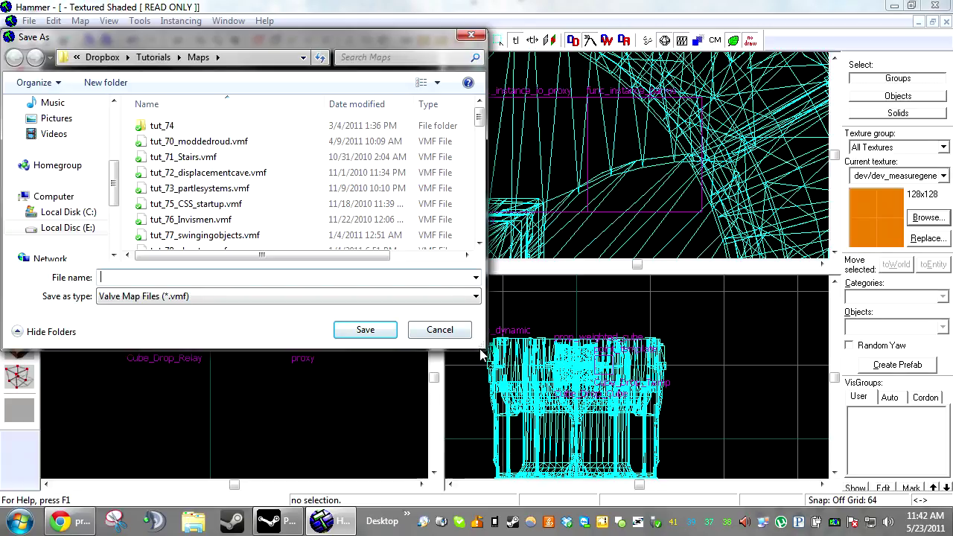
{"action": "left_click_drag", "start_coordinate": [477, 345], "coordinate": [877, 452]}
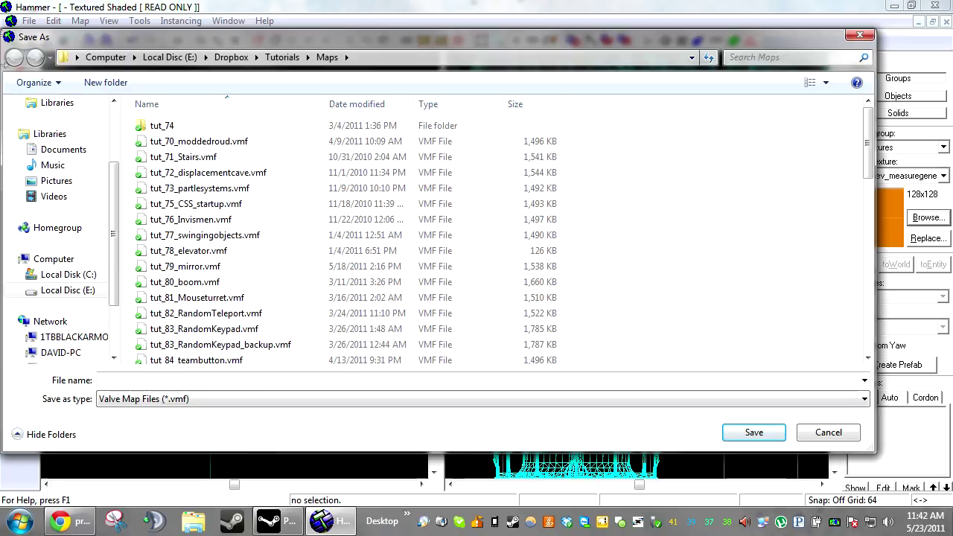
{"action": "left_click", "coordinate": [128, 88]}
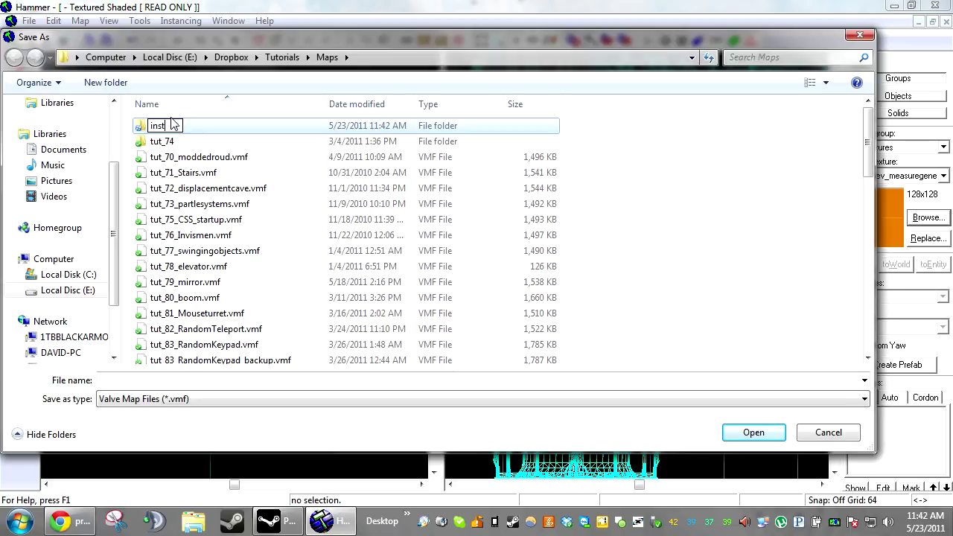
{"action": "type", "text": "instances"}
{"action": "left_click", "coordinate": [250, 128]}
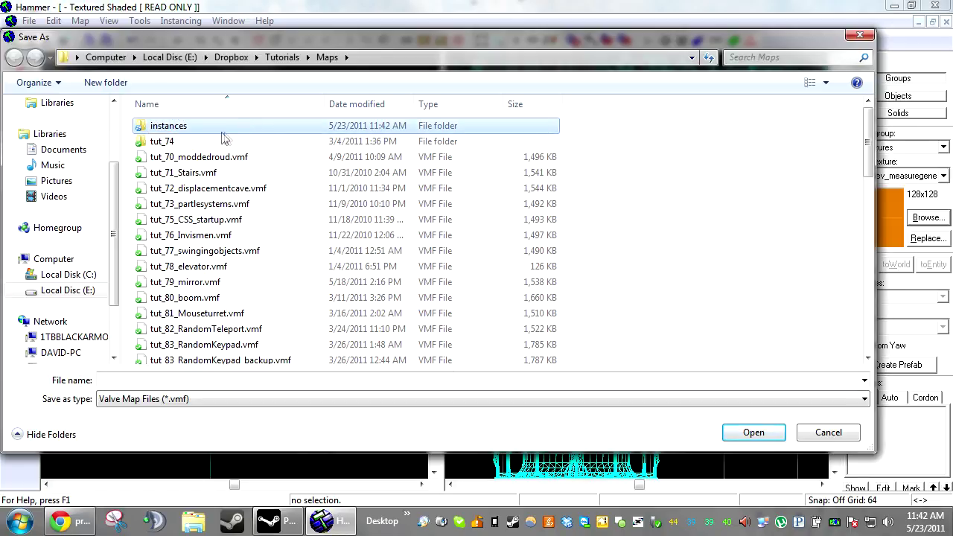
Save the map as Dropper in the instances folder.
{"action": "double_click", "coordinate": [240, 131]}
{"action": "left_click", "coordinate": [239, 381]}
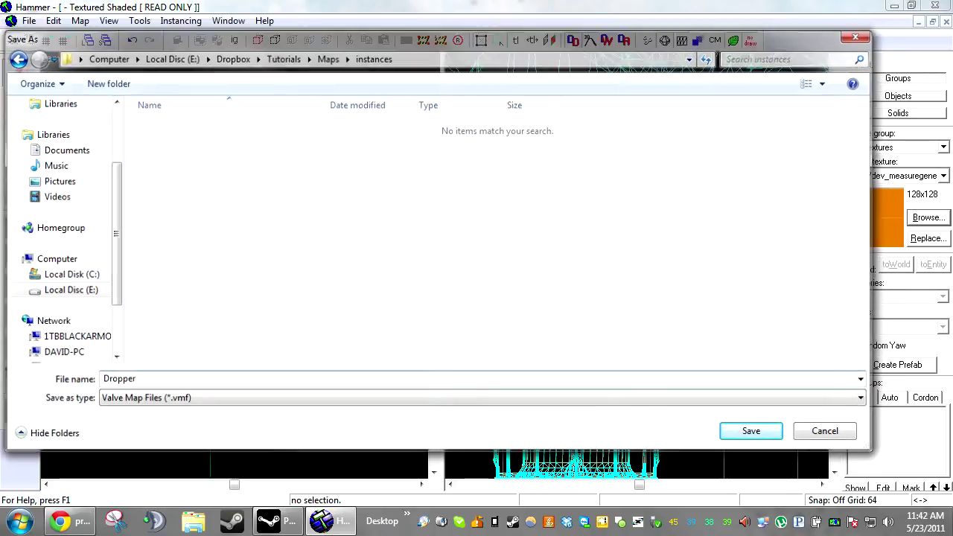
{"action": "key", "text": "Return"}
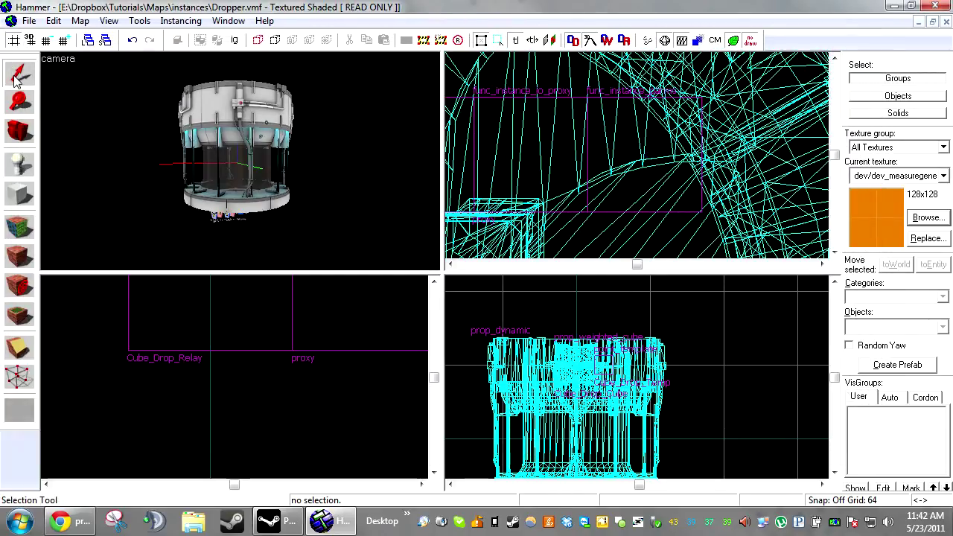
Close the Dropper map and bring up tut_86_p2_instancing.vmf.
{"action": "left_click", "coordinate": [946, 22]}
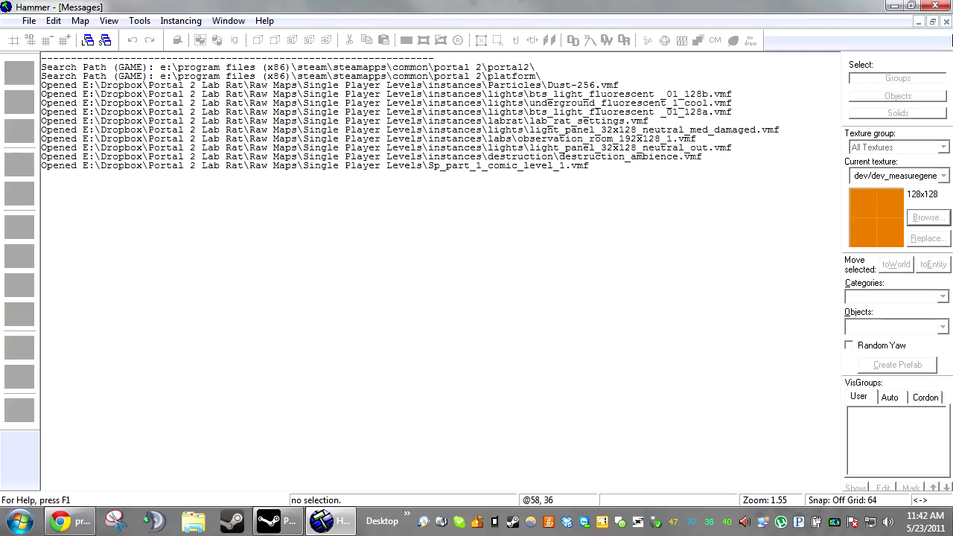
{"action": "left_click", "coordinate": [946, 22]}
{"action": "left_click", "coordinate": [128, 484]}
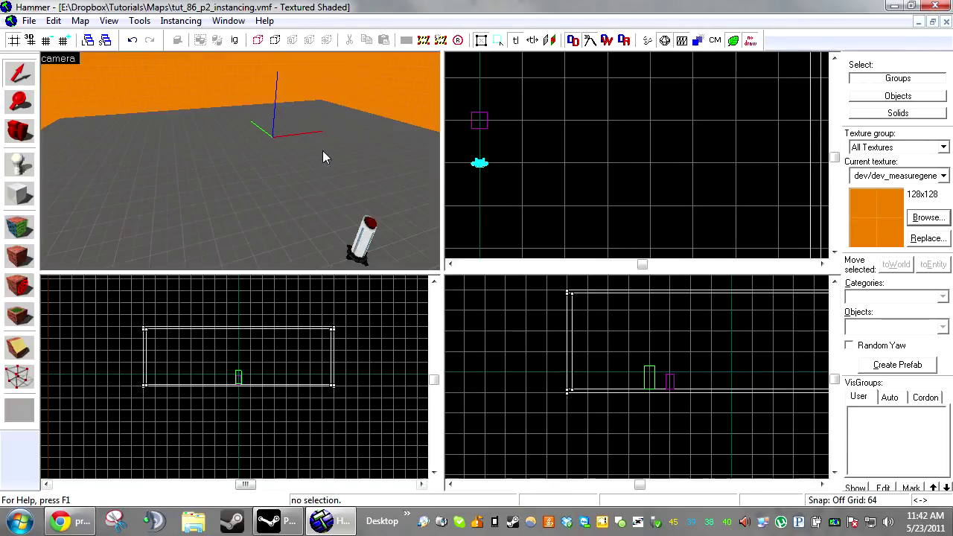
Place an entity on the room's floor, change its class to func_instance, and cut and paste it.
{"action": "key", "text": "z"}
{"action": "key", "text": "d"}
{"action": "key", "text": "z"}
{"action": "left_click", "coordinate": [18, 162]}
{"action": "left_click", "coordinate": [252, 190]}
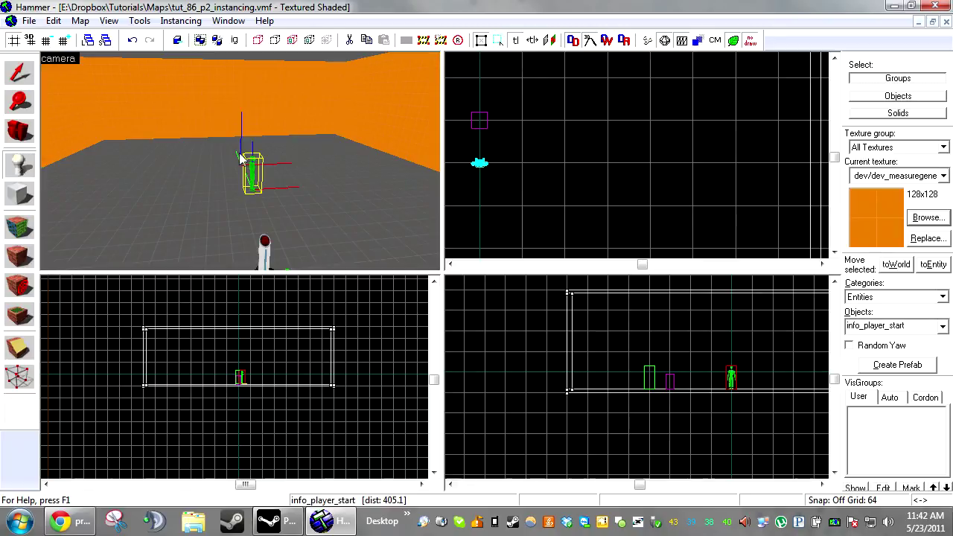
{"action": "key", "text": "alt+Return"}
{"action": "type", "text": "func"}
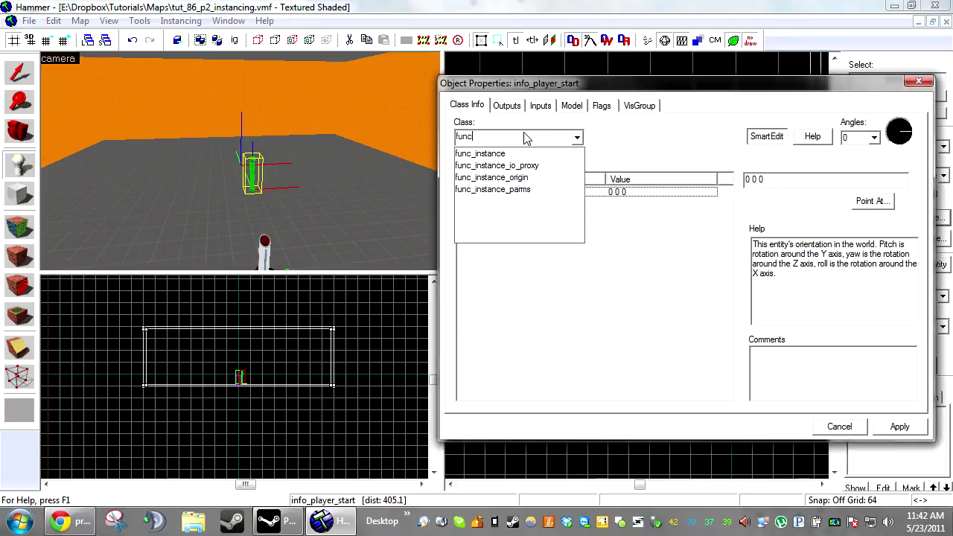
{"action": "type", "text": "_i"}
{"action": "key", "text": "Return"}
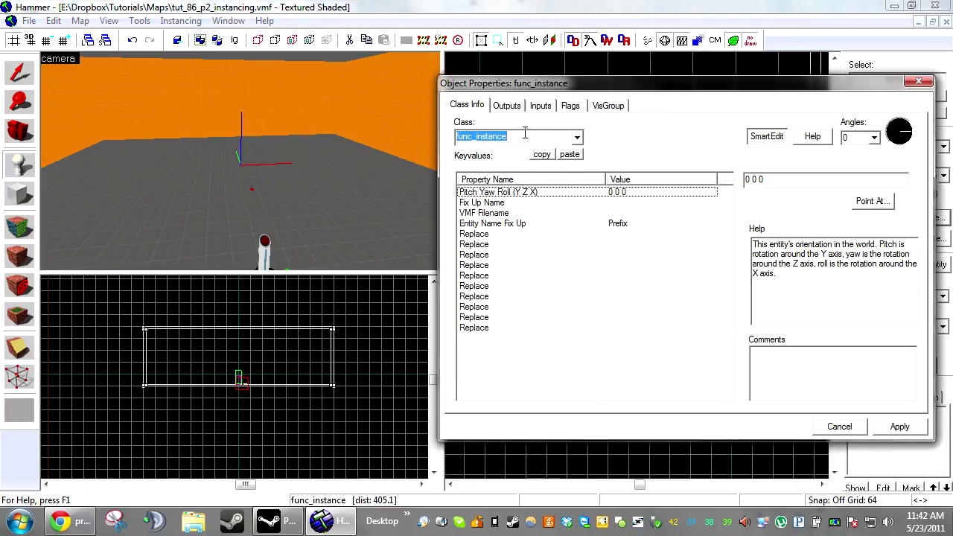
{"action": "key", "text": "ctrl+x"}
{"action": "key", "text": "ctrl+v"}
Set the func_instance's VMF Filename to instances\dropper.vmf and apply the change.
{"action": "left_click", "coordinate": [488, 213]}
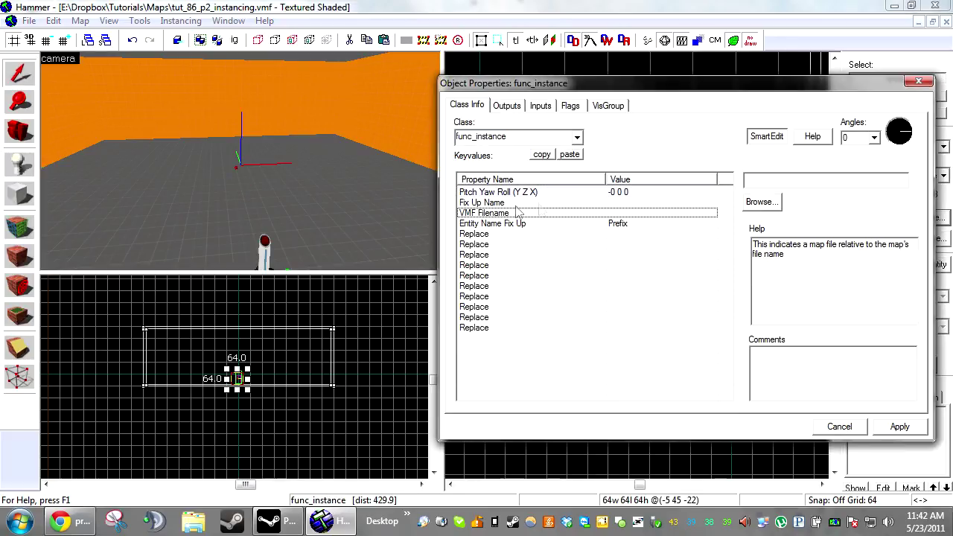
{"action": "left_click", "coordinate": [760, 202]}
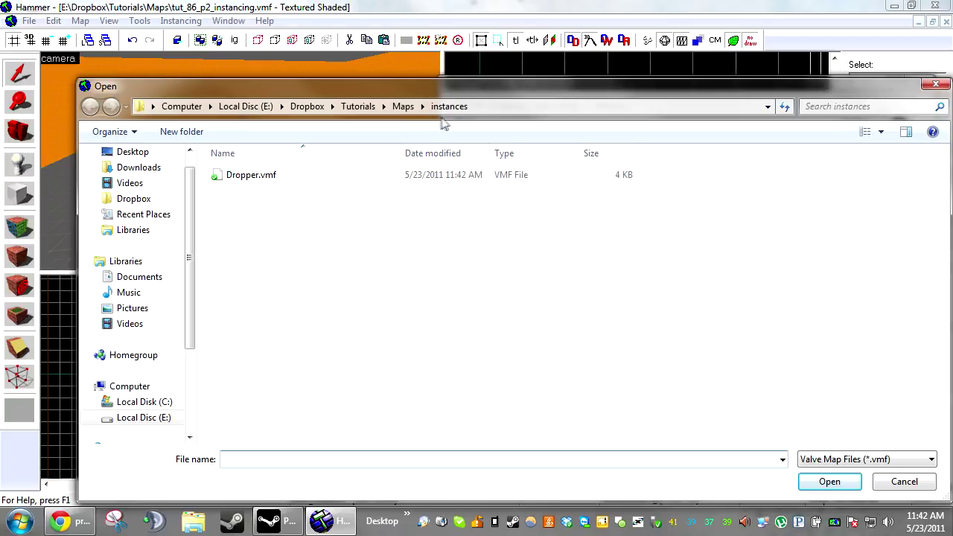
{"action": "double_click", "coordinate": [253, 177]}
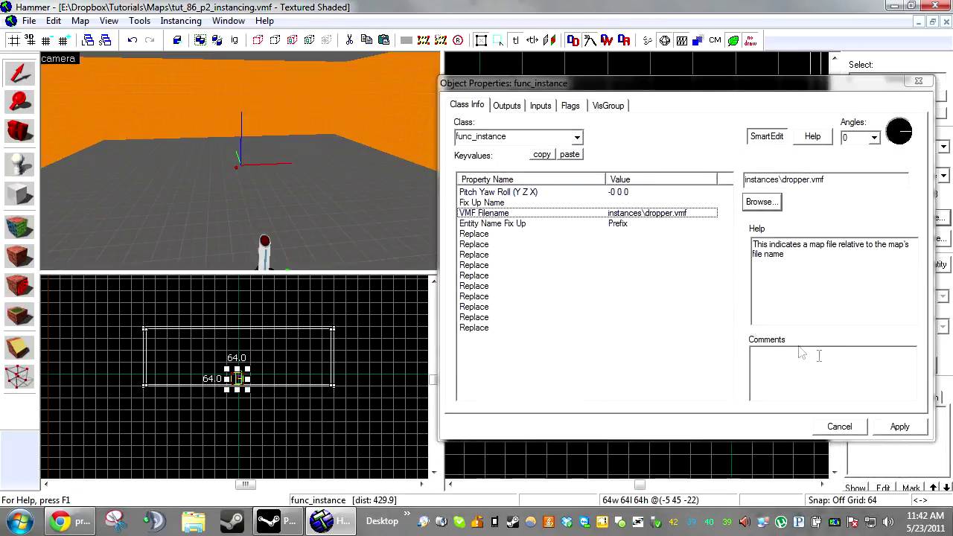
{"action": "left_click", "coordinate": [899, 427]}
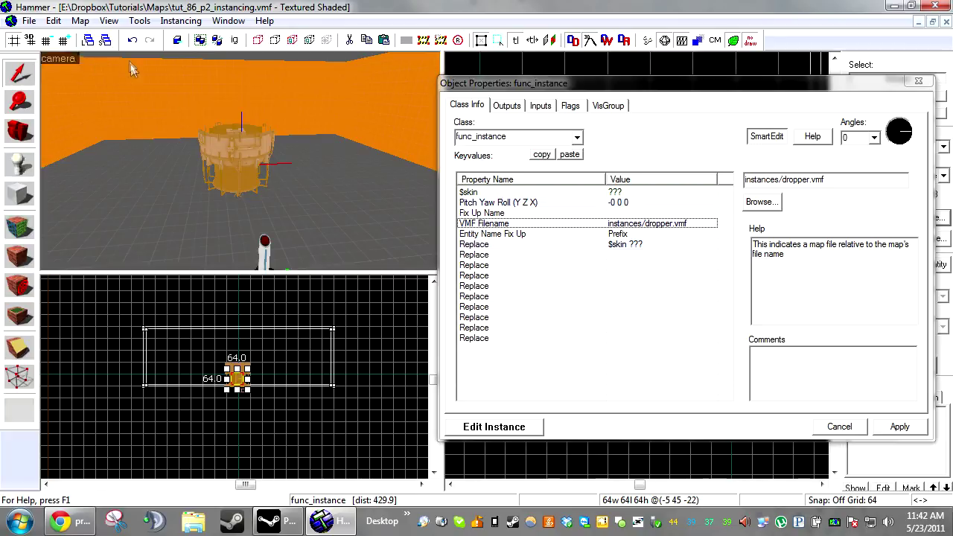
{"action": "left_click", "coordinate": [839, 427]}
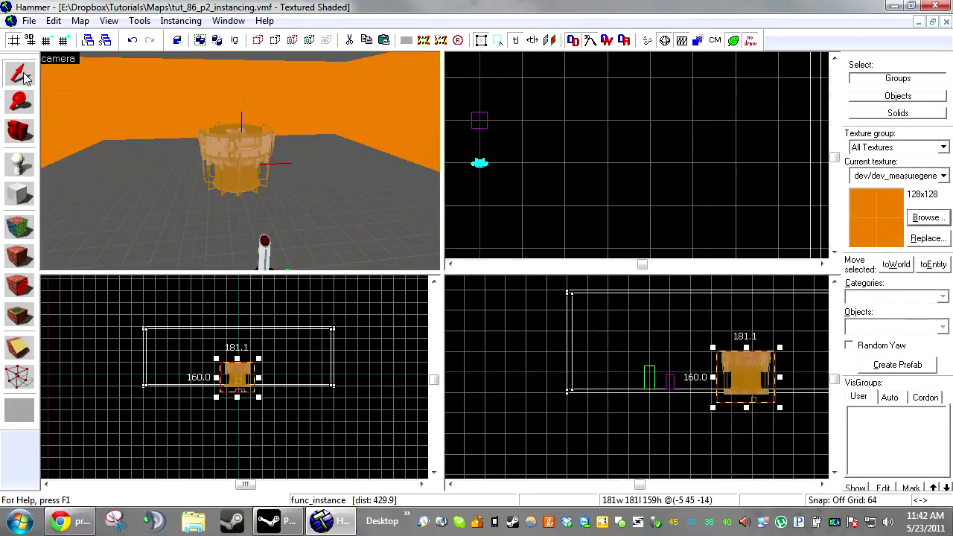
Raise the dropper instance from the floor to near the room's ceiling.
{"action": "scroll", "coordinate": [270, 363], "scroll_direction": "up", "scroll_amount": 8}
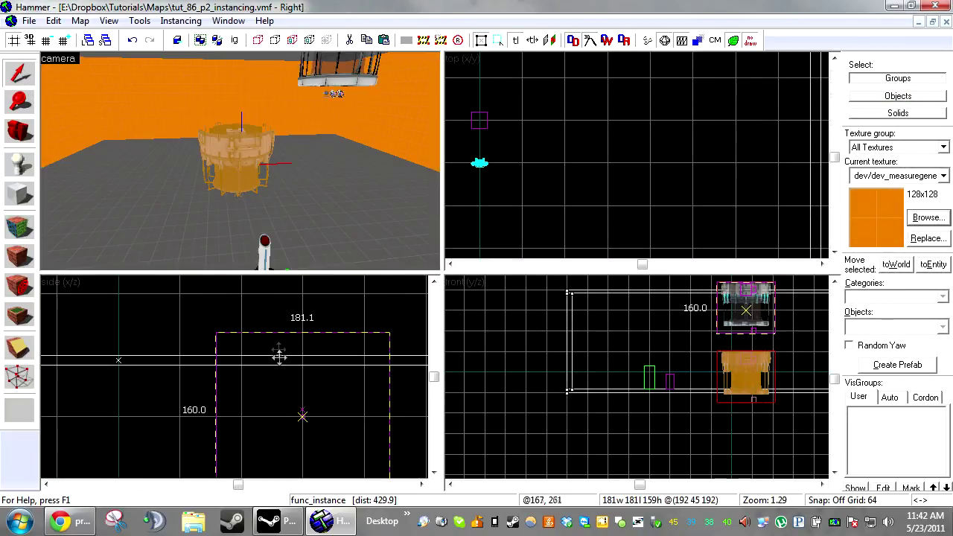
{"action": "left_click_drag", "start_coordinate": [275, 400], "coordinate": [275, 399]}
{"action": "key", "text": "z"}
{"action": "key", "text": "z"}
{"action": "left_click", "coordinate": [448, 185]}
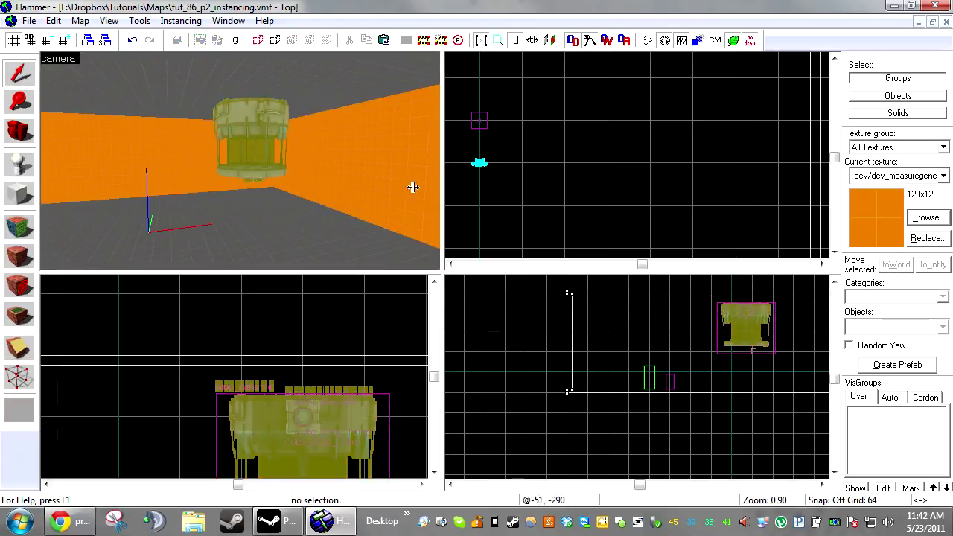
{"action": "scroll", "coordinate": [359, 221], "scroll_direction": "up", "scroll_amount": 1}
{"action": "key", "text": "z"}
{"action": "key", "text": "z"}
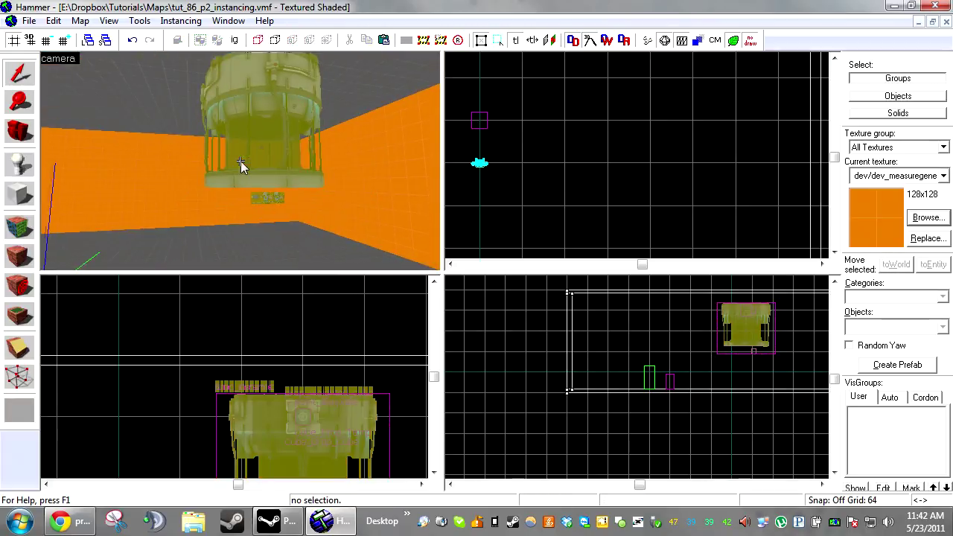
{"action": "key", "text": "z"}
Turn on grid snapping, reduce the grid to 16 units, and align the dropper instance with the ceiling's underside.
{"action": "left_click", "coordinate": [243, 171]}
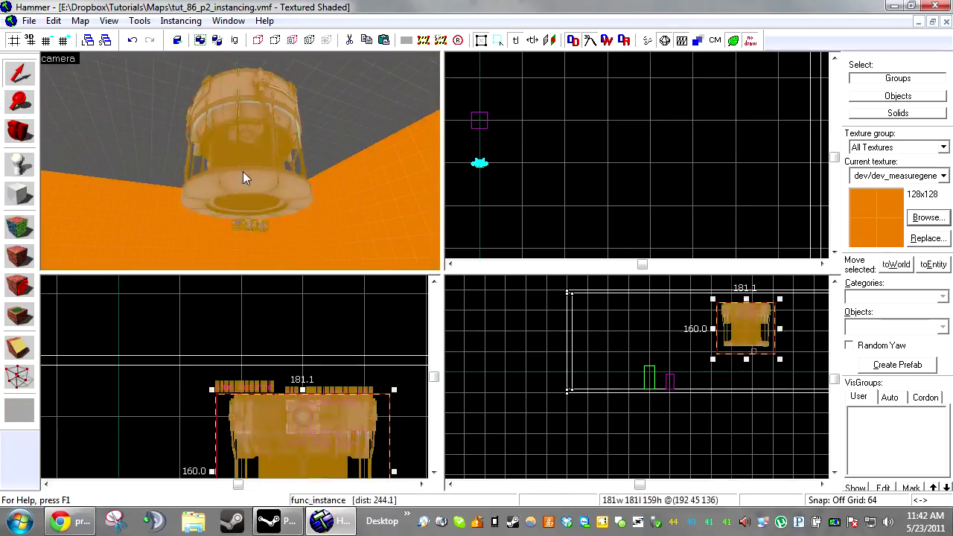
{"action": "scroll", "coordinate": [581, 164], "scroll_direction": "down", "scroll_amount": 11}
{"action": "scroll", "coordinate": [581, 112], "scroll_direction": "up", "scroll_amount": 7}
{"action": "scroll", "coordinate": [668, 404], "scroll_direction": "down", "scroll_amount": 6}
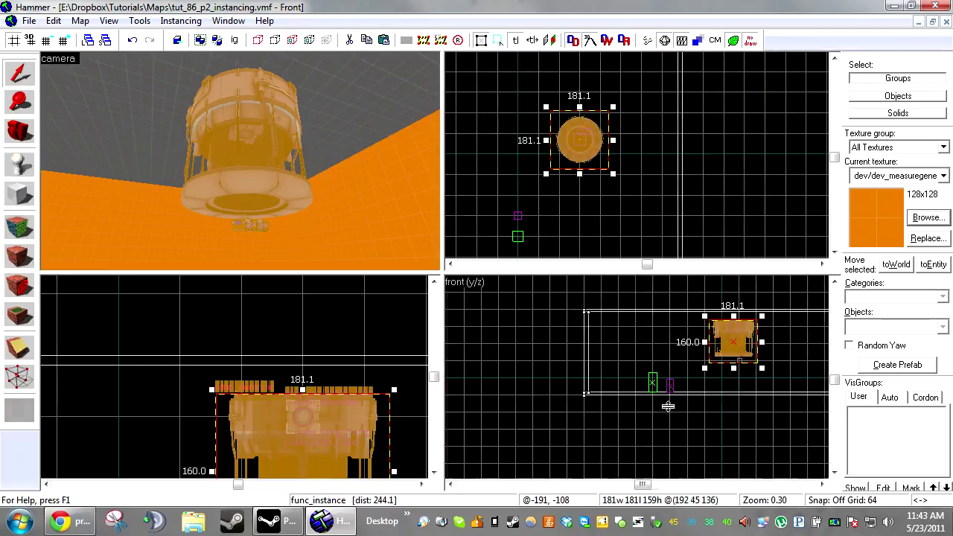
{"action": "scroll", "coordinate": [641, 397], "scroll_direction": "up", "scroll_amount": 6}
{"action": "left_click_drag", "start_coordinate": [640, 397], "coordinate": [603, 391], "text": "shift"}
{"action": "scroll", "coordinate": [711, 357], "scroll_direction": "up", "scroll_amount": 11}
{"action": "key", "text": "shift+w"}
{"action": "key", "text": "bracketleft"}
{"action": "key", "text": "bracketleft"}
{"action": "scroll", "coordinate": [630, 379], "scroll_direction": "down", "scroll_amount": 3}
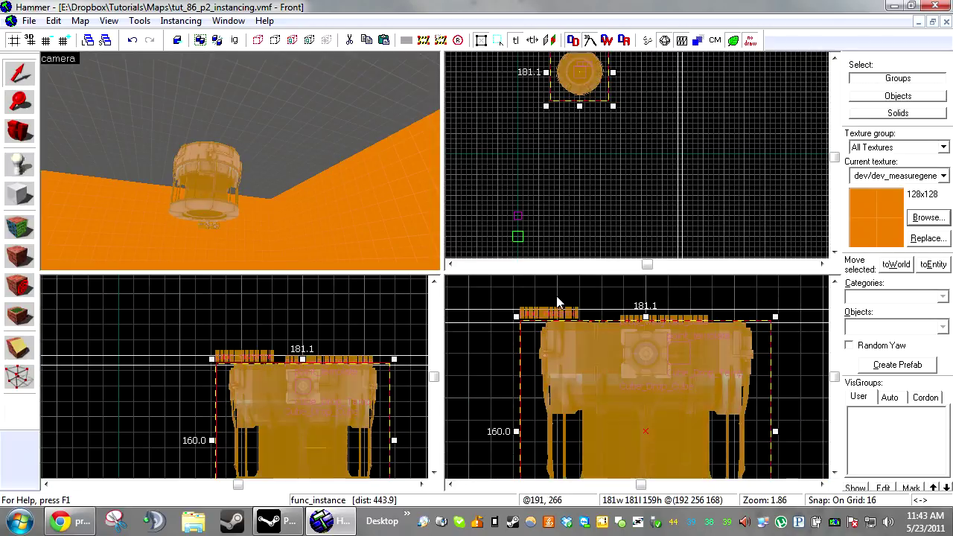
Move the dropper instance 64 units along Y, away from the player start.
{"action": "key", "text": "Escape"}
{"action": "key", "text": "z"}
{"action": "key", "text": "s"}
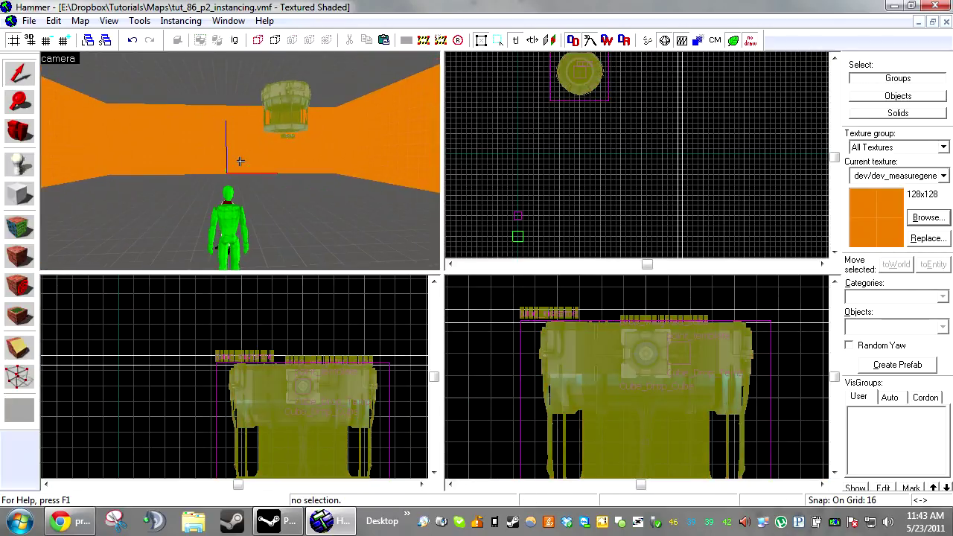
{"action": "left_click", "coordinate": [297, 120]}
{"action": "scroll", "coordinate": [622, 181], "scroll_direction": "up", "scroll_amount": 4}
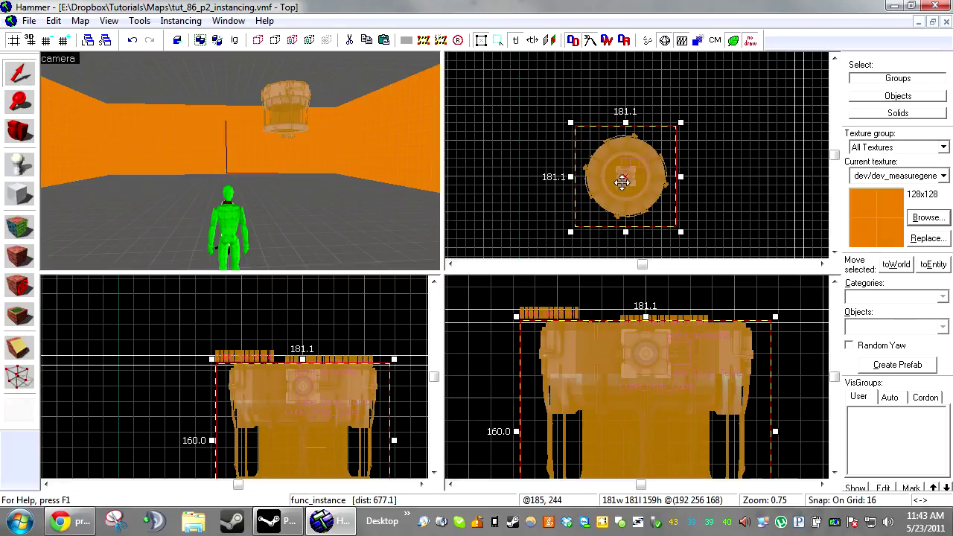
Set the dropper instance's $skin replacement value to 0 and apply it.
{"action": "key", "text": "alt+Return"}
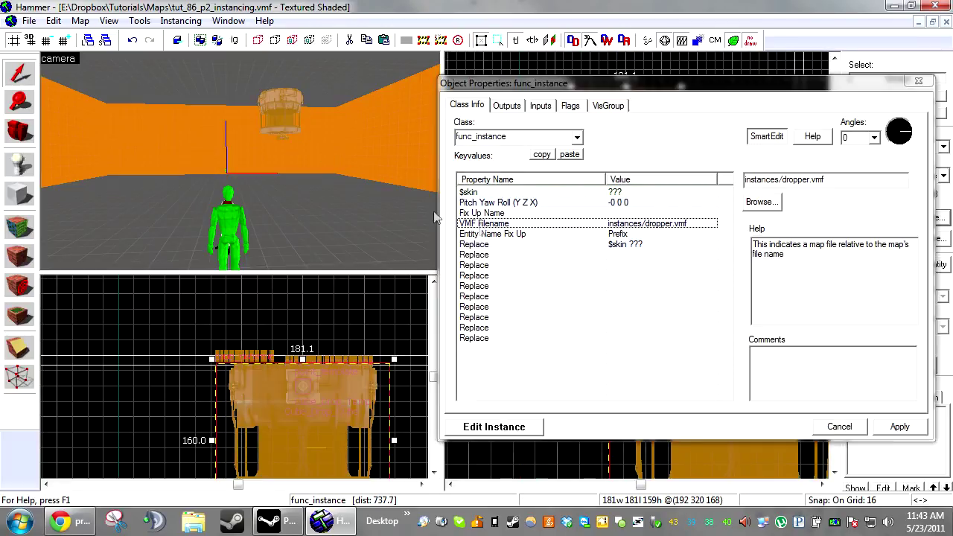
{"action": "left_click", "coordinate": [475, 246]}
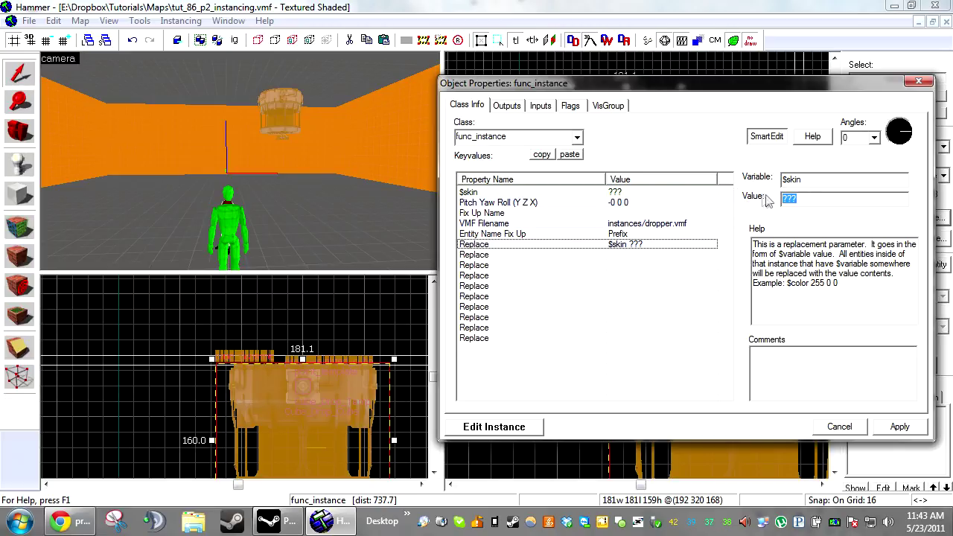
{"action": "type", "text": "0"}
{"action": "key", "text": "Return"}
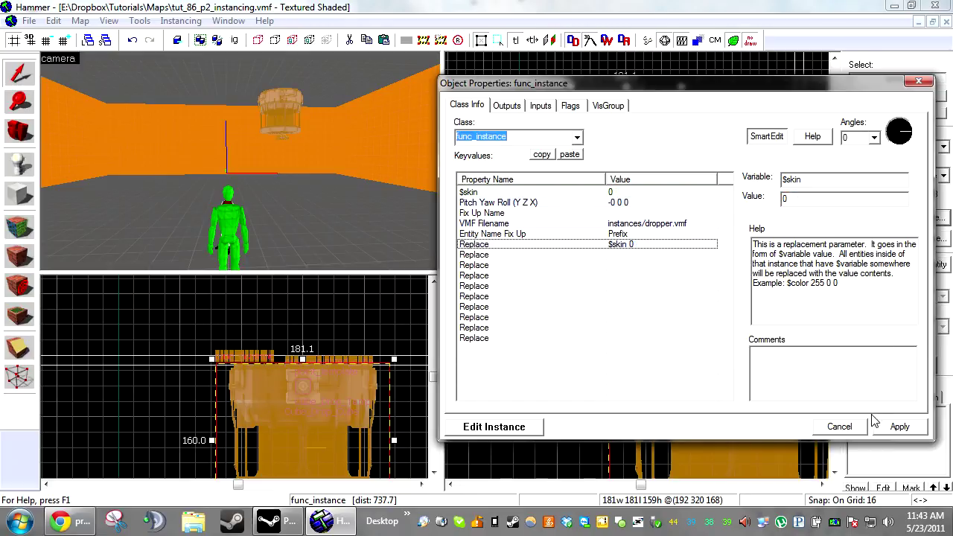
Duplicate the dropper instance along negative X so the copy hangs beside it at X -256, at the same height.
{"action": "left_click", "coordinate": [840, 431]}
{"action": "scroll", "coordinate": [767, 154], "scroll_direction": "down", "scroll_amount": 6}
{"action": "scroll", "coordinate": [694, 154], "scroll_direction": "up", "scroll_amount": 5}
{"action": "left_click_drag", "start_coordinate": [776, 153], "coordinate": [569, 153], "text": "shift"}
{"action": "scroll", "coordinate": [546, 151], "scroll_direction": "up", "scroll_amount": 3}
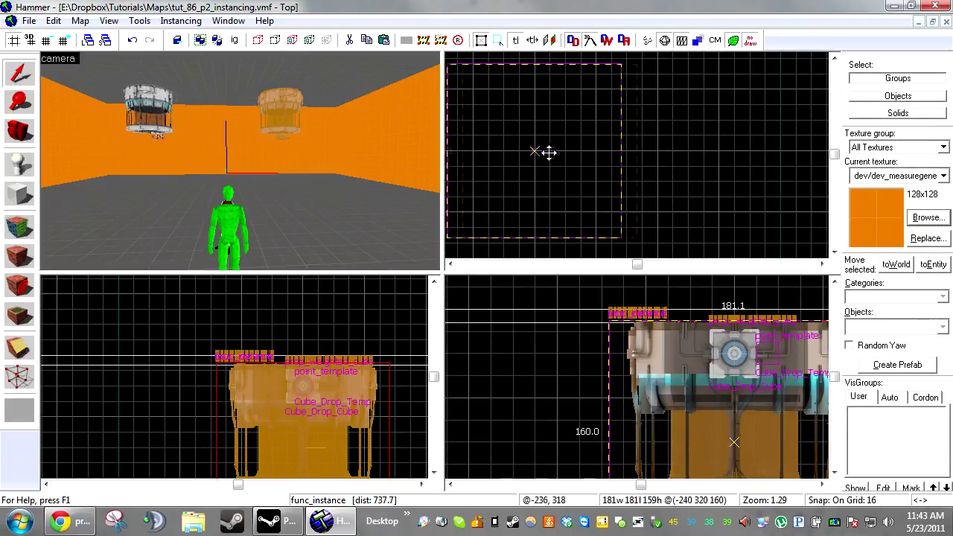
Set the copied dropper's $skin replacement value to 1, apply it, and clear the selection.
{"action": "key", "text": "alt+Return"}
{"action": "left_click", "coordinate": [618, 232]}
{"action": "left_click", "coordinate": [626, 246]}
{"action": "left_click_drag", "start_coordinate": [796, 199], "coordinate": [748, 199]}
{"action": "type", "text": "1"}
{"action": "left_click", "coordinate": [893, 428]}
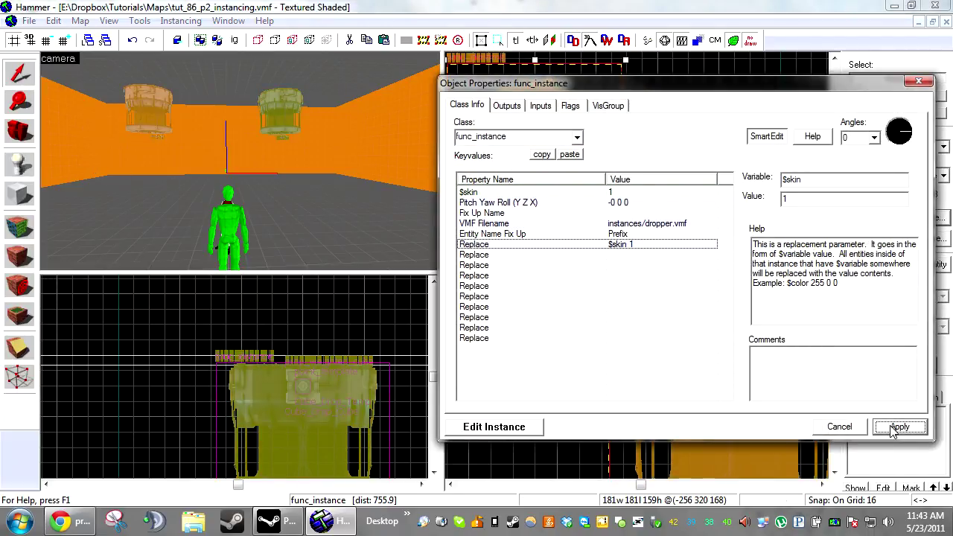
{"action": "left_click", "coordinate": [853, 432]}
{"action": "key", "text": "Escape"}
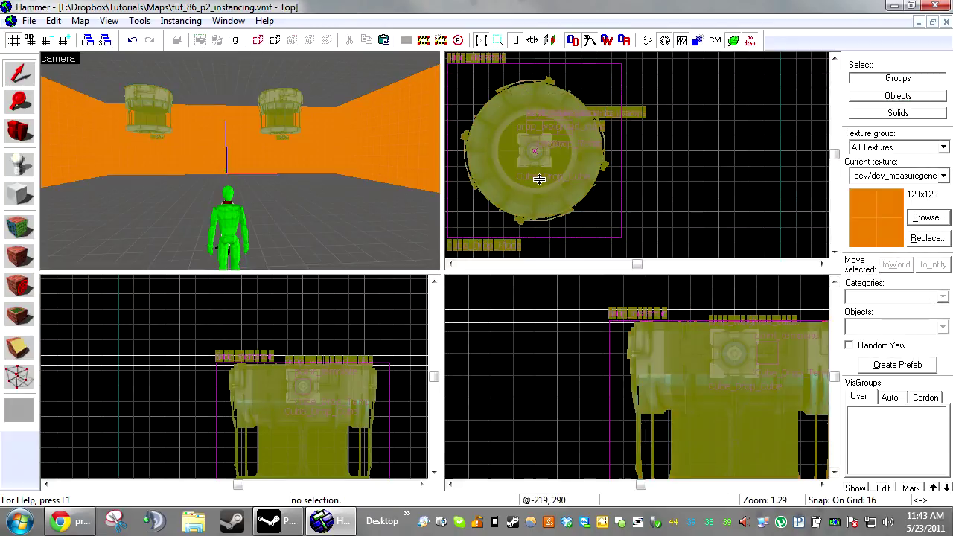
Set the Fix Up Name of the original skin 0 dropper instance to Dropper1.
{"action": "key", "text": "z"}
{"action": "key", "text": "w"}
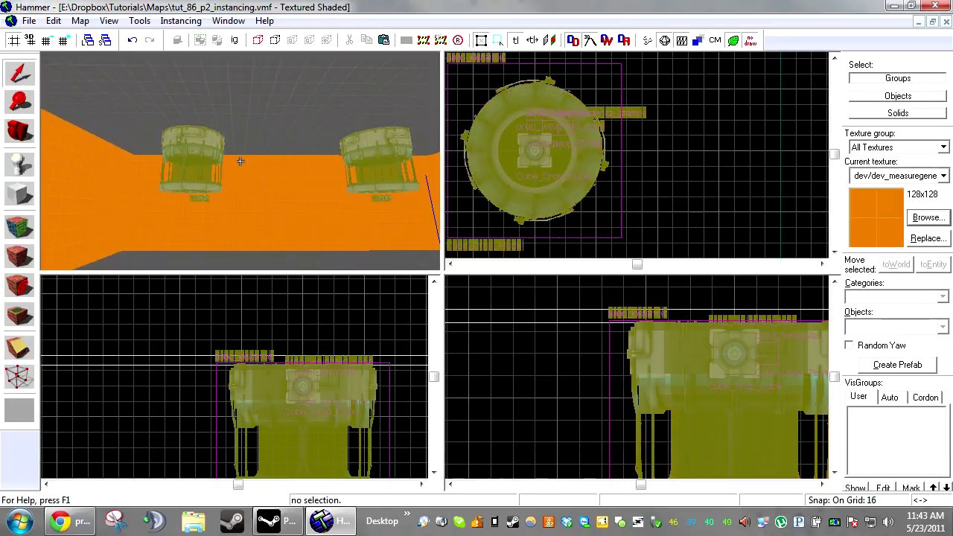
{"action": "key", "text": "z"}
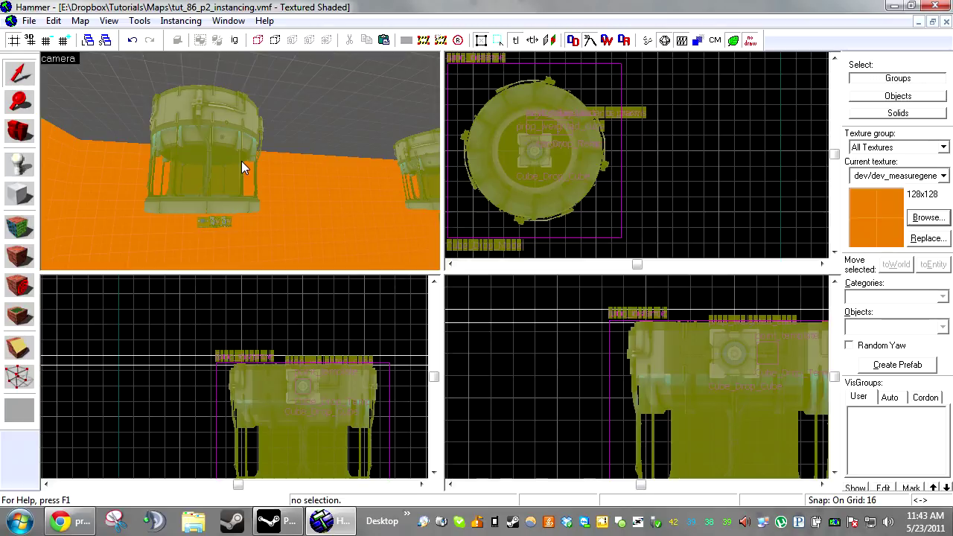
{"action": "key", "text": "z"}
{"action": "key", "text": "s"}
{"action": "key", "text": "z"}
{"action": "double_click", "coordinate": [328, 149]}
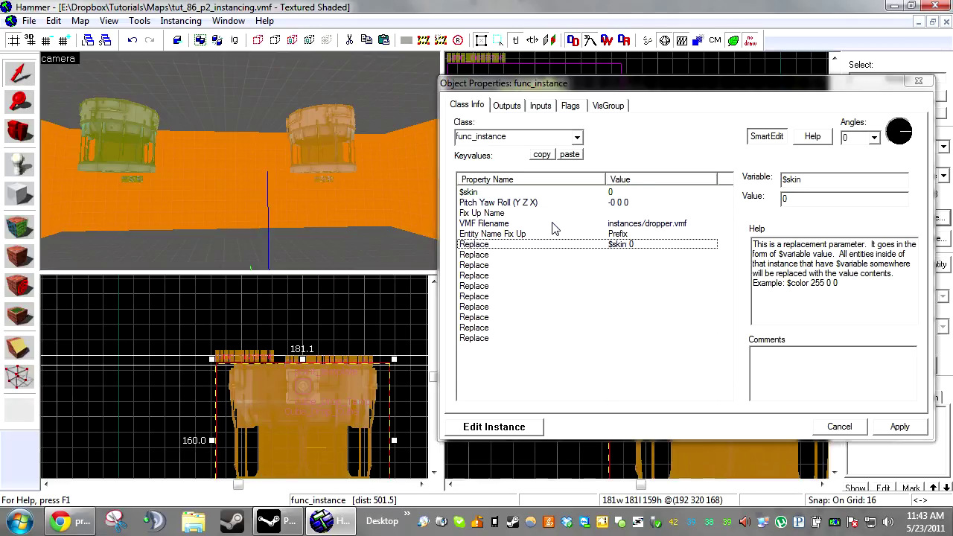
{"action": "left_click", "coordinate": [507, 215]}
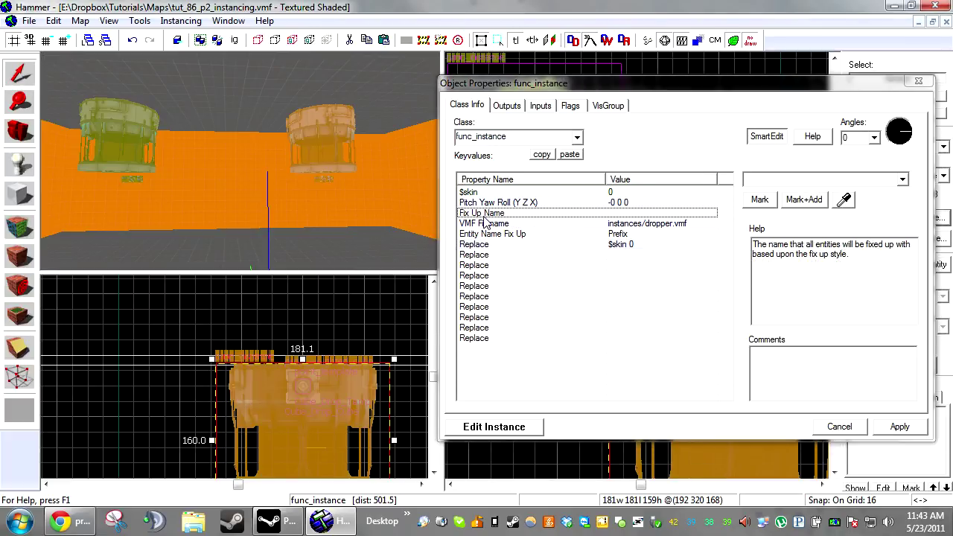
{"action": "left_click", "coordinate": [752, 183]}
{"action": "type", "text": "Dropper1"}
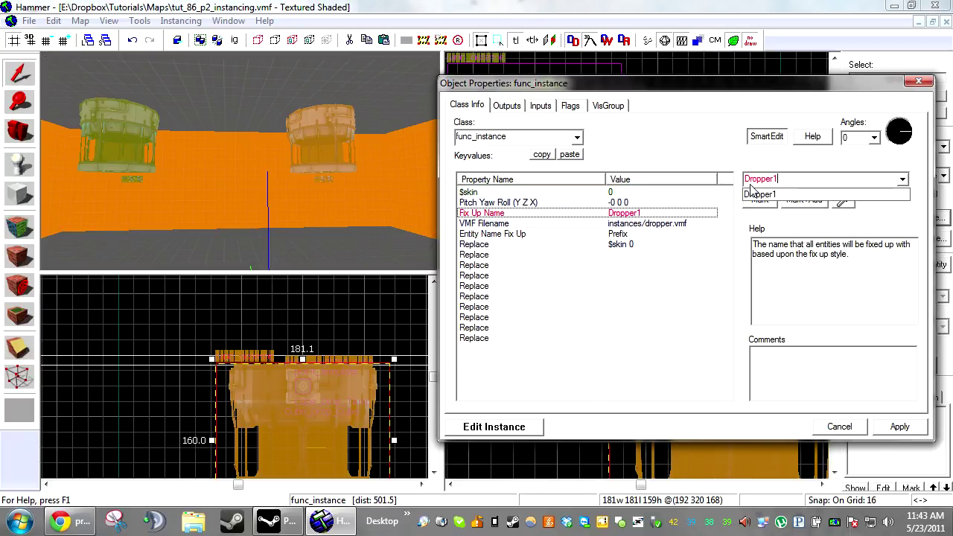
{"action": "left_click_drag", "start_coordinate": [803, 183], "coordinate": [713, 184]}
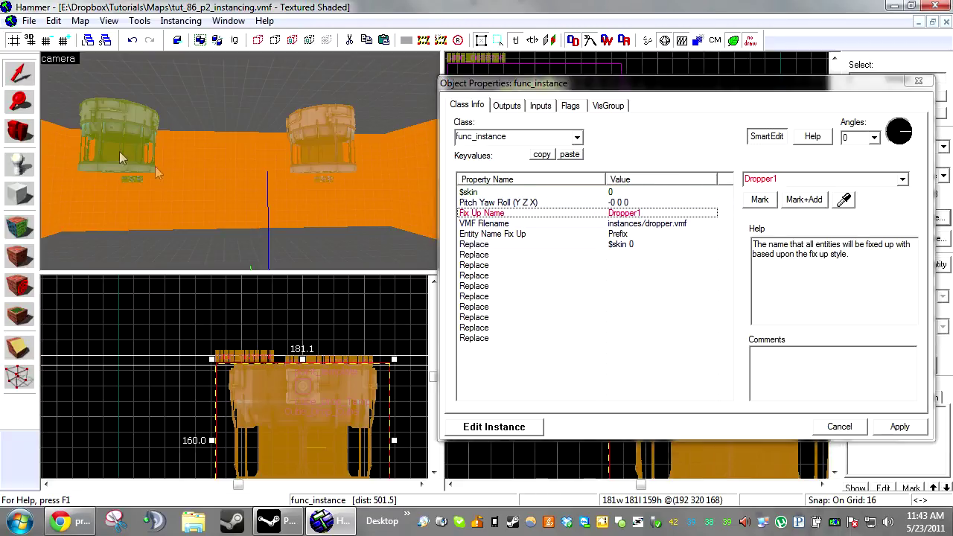
Set the Fix Up Name of the skin 1 dropper instance to Dropper2 and apply it.
{"action": "left_click", "coordinate": [320, 138]}
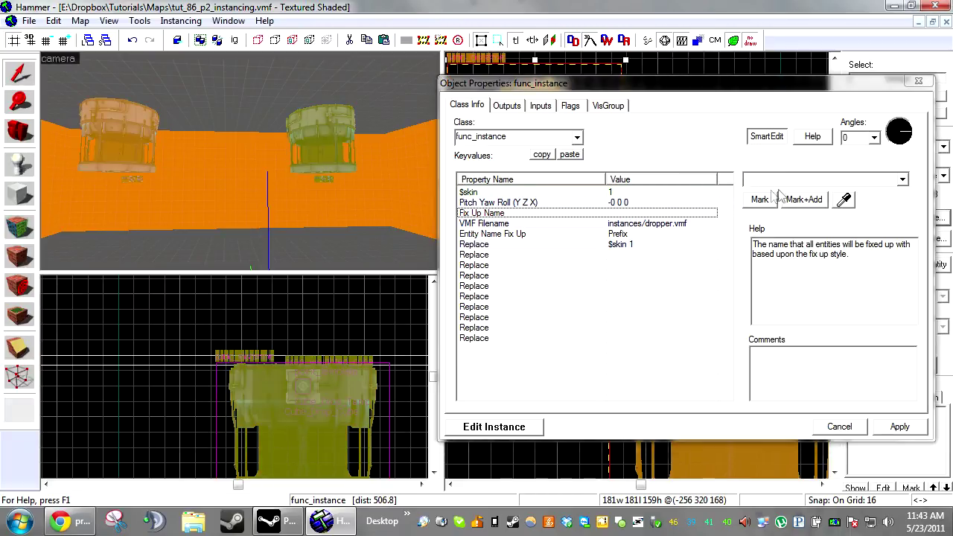
{"action": "left_click", "coordinate": [897, 428]}
{"action": "left_click", "coordinate": [834, 178]}
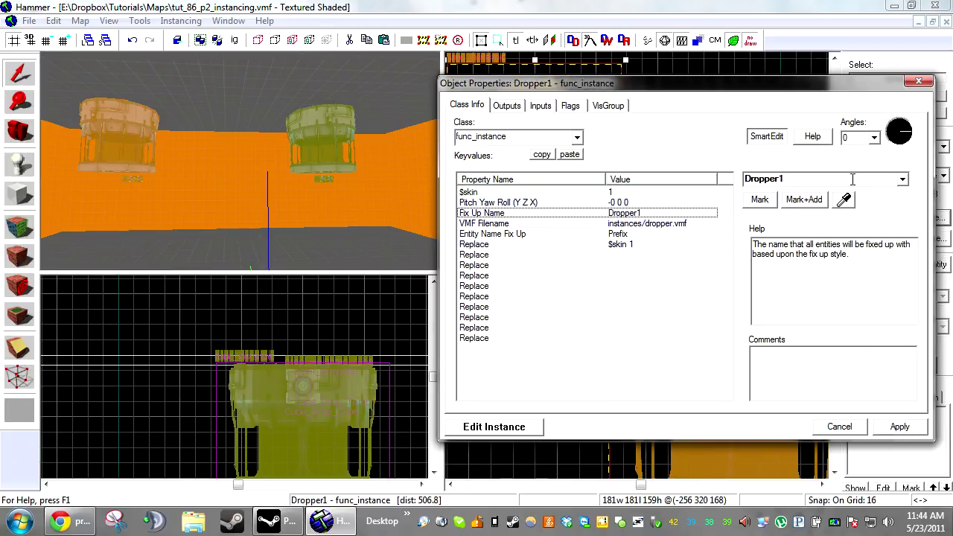
{"action": "key", "text": "BackSpace"}
{"action": "type", "text": "2"}
{"action": "key", "text": "Return"}
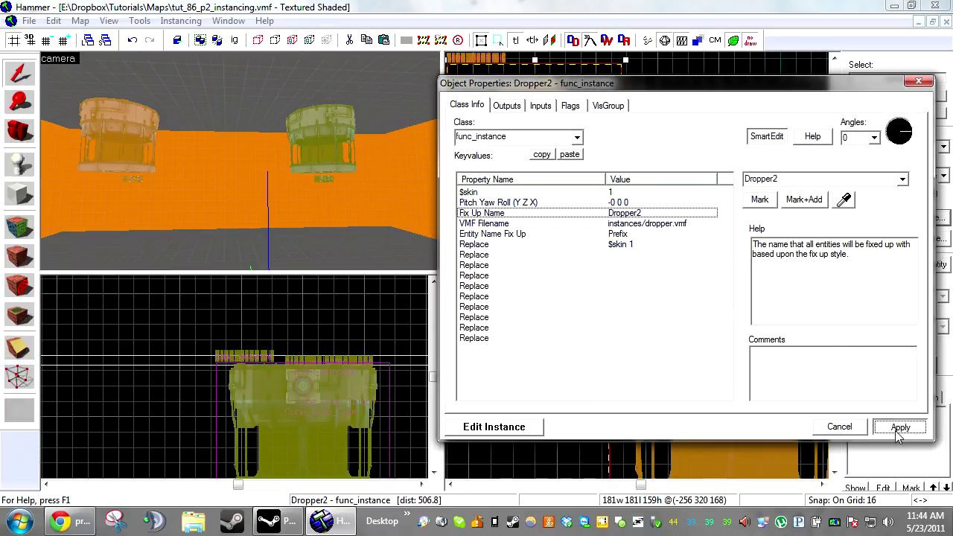
{"action": "left_click", "coordinate": [838, 429]}
{"action": "left_click", "coordinate": [757, 203]}
Move the Dropper2 instance 64 units along X towards Dropper1, to X -192.
{"action": "key", "text": "z"}
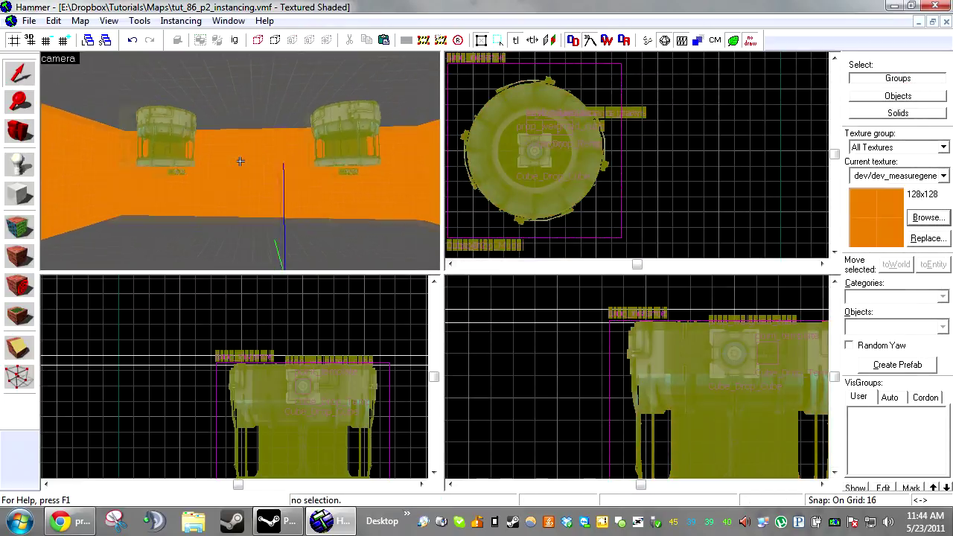
{"action": "key", "text": "s"}
{"action": "key", "text": "z"}
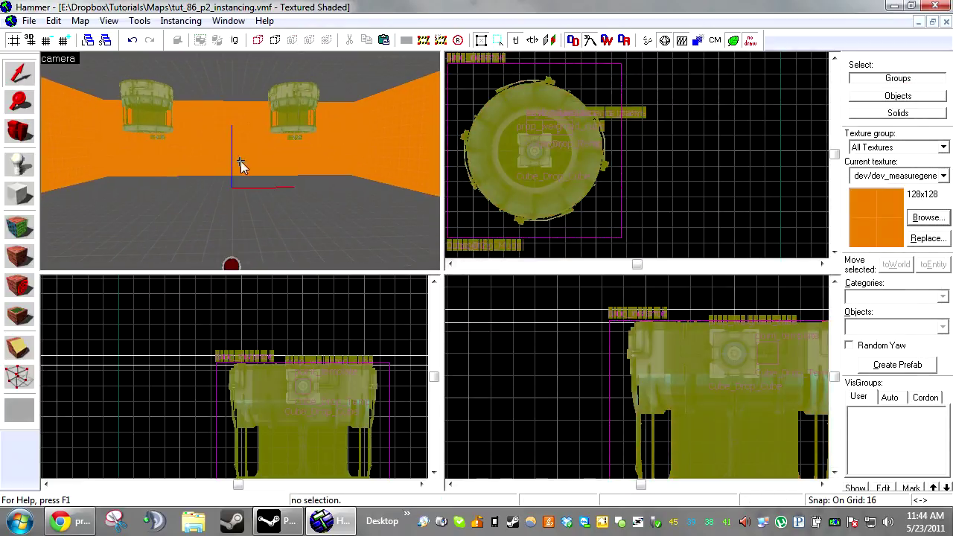
{"action": "left_click", "coordinate": [294, 111]}
{"action": "scroll", "coordinate": [607, 113], "scroll_direction": "down", "scroll_amount": 3}
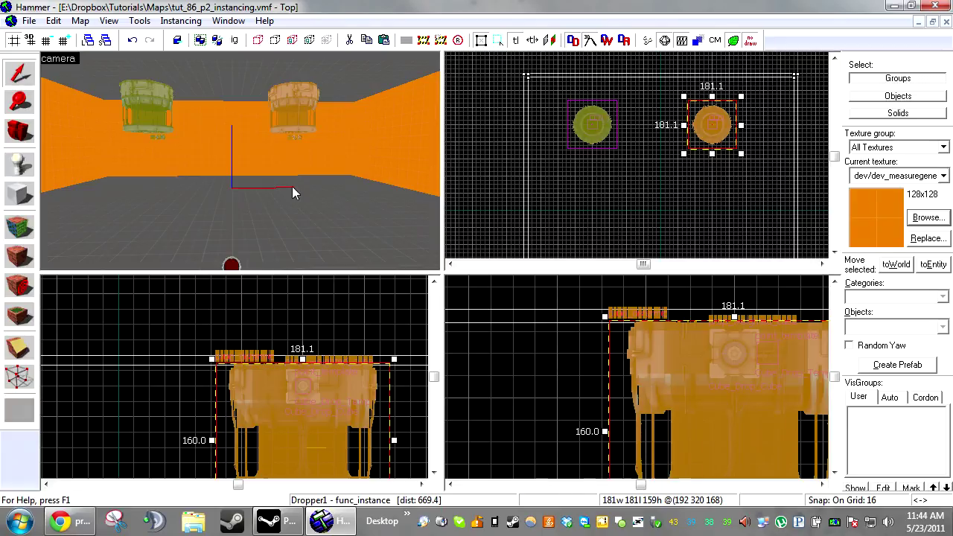
{"action": "left_click", "coordinate": [149, 113]}
{"action": "scroll", "coordinate": [708, 131], "scroll_direction": "up", "scroll_amount": 3}
{"action": "left_click_drag", "start_coordinate": [484, 115], "coordinate": [511, 115]}
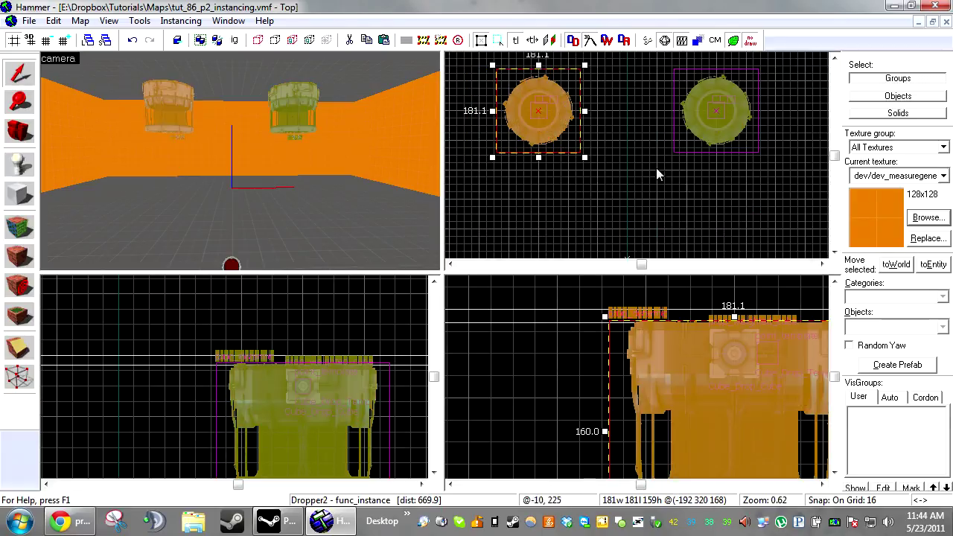
Open the properties of the pedestal prop_button beside the player start.
{"action": "key", "text": "Escape"}
{"action": "key", "text": "z"}
{"action": "key", "text": "s"}
{"action": "key", "text": "z"}
{"action": "key", "text": "s"}
{"action": "key", "text": "w"}
{"action": "key", "text": "z"}
{"action": "key", "text": "a"}
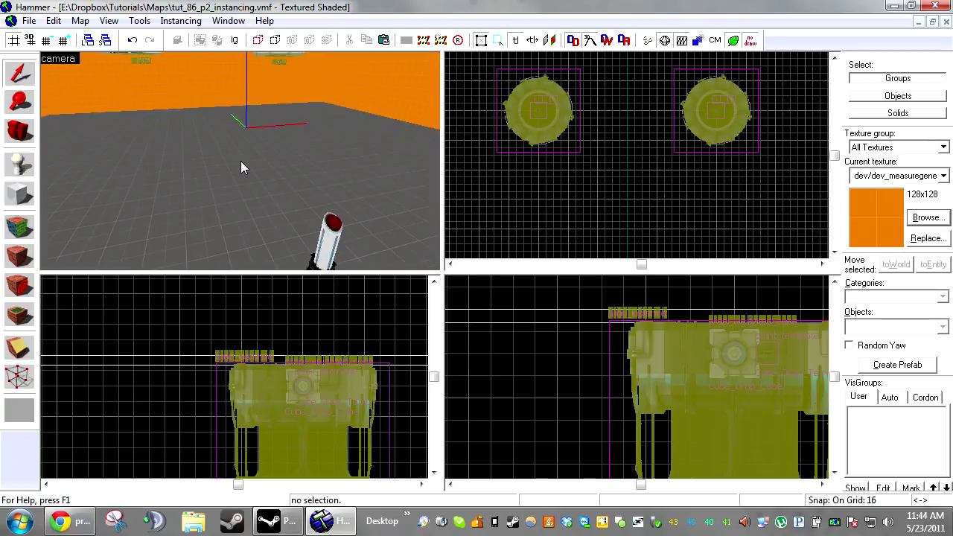
{"action": "key", "text": "s"}
{"action": "key", "text": "z"}
{"action": "left_click", "coordinate": [289, 235]}
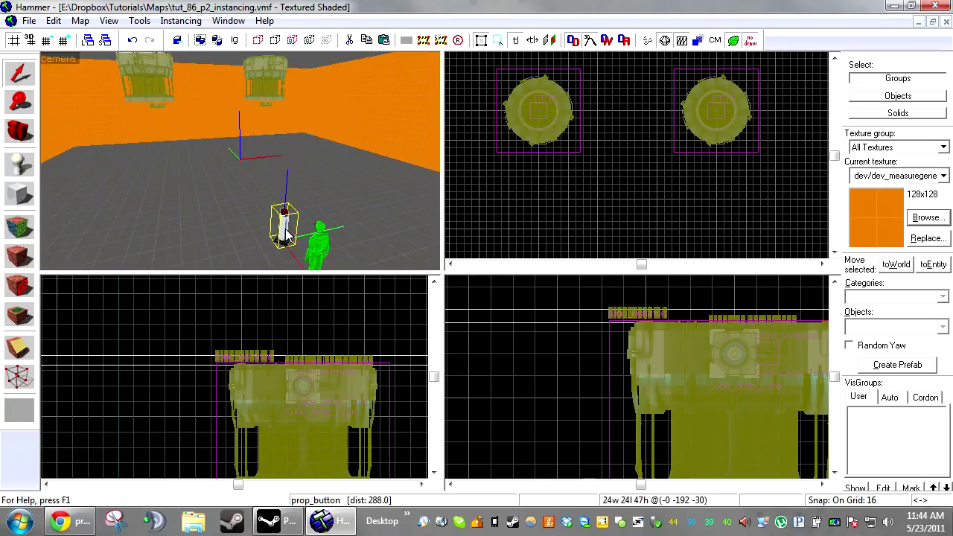
{"action": "double_click", "coordinate": [286, 235]}
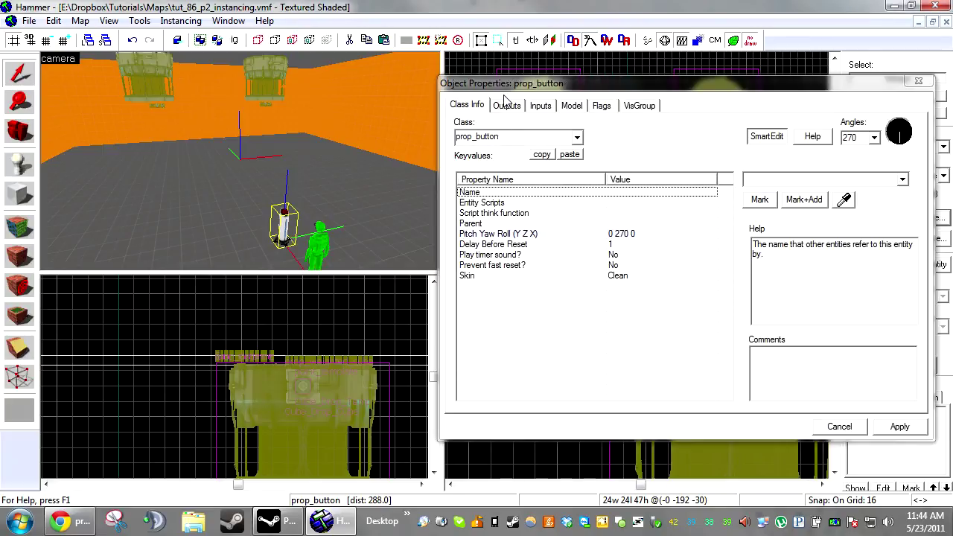
Add an OnPressed output to the button that targets the Dropper1 instance.
{"action": "left_click", "coordinate": [506, 105]}
{"action": "left_click", "coordinate": [533, 399]}
{"action": "left_click", "coordinate": [730, 293]}
{"action": "left_click", "coordinate": [715, 315]}
{"action": "left_click", "coordinate": [751, 312]}
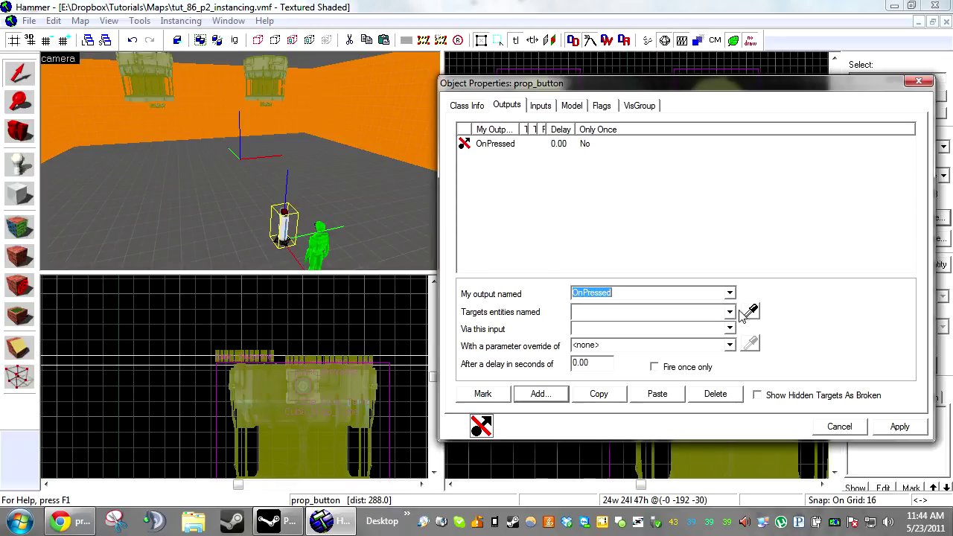
{"action": "left_click", "coordinate": [277, 71]}
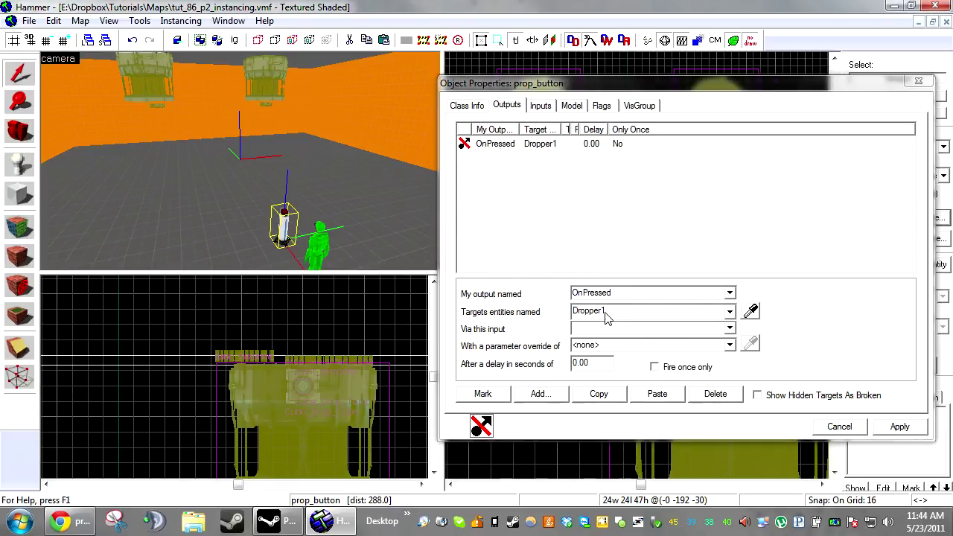
{"action": "left_click", "coordinate": [639, 312]}
Set the Dropper1 output's input to instance:Cube_Drop_Relay;Trigger.
{"action": "left_click", "coordinate": [607, 332]}
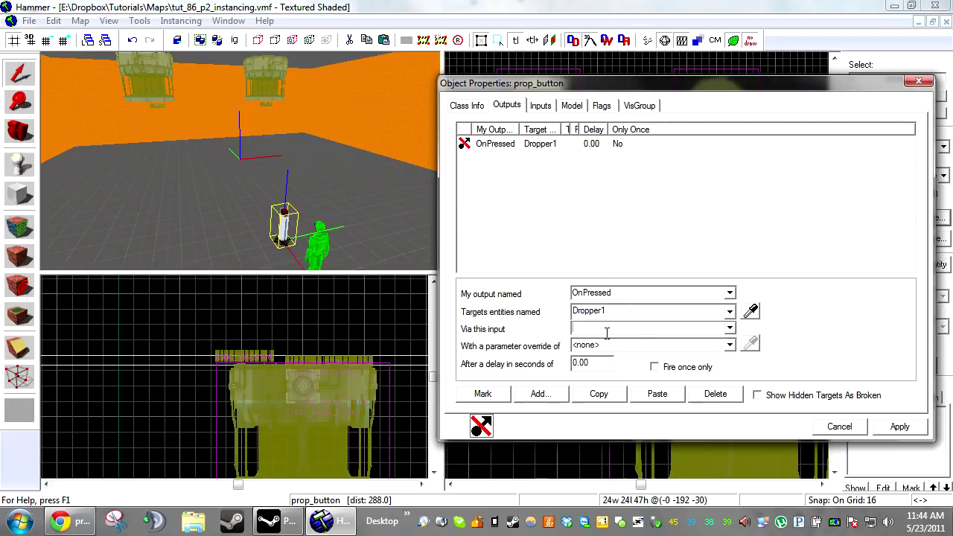
{"action": "type", "text": "instance:Cube_Drop_Relay;Trigger"}
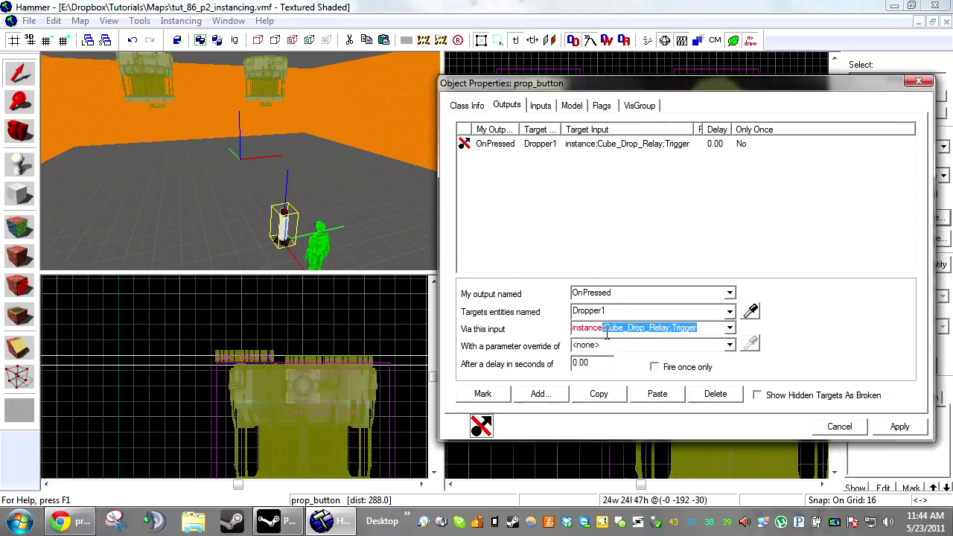
{"action": "left_click", "coordinate": [730, 328]}
{"action": "left_click", "coordinate": [721, 339]}
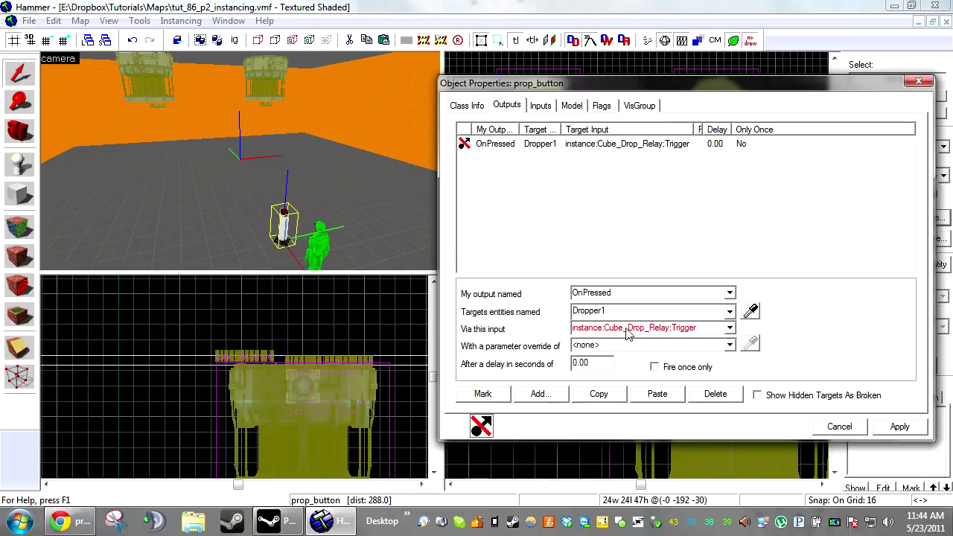
{"action": "left_click", "coordinate": [715, 333]}
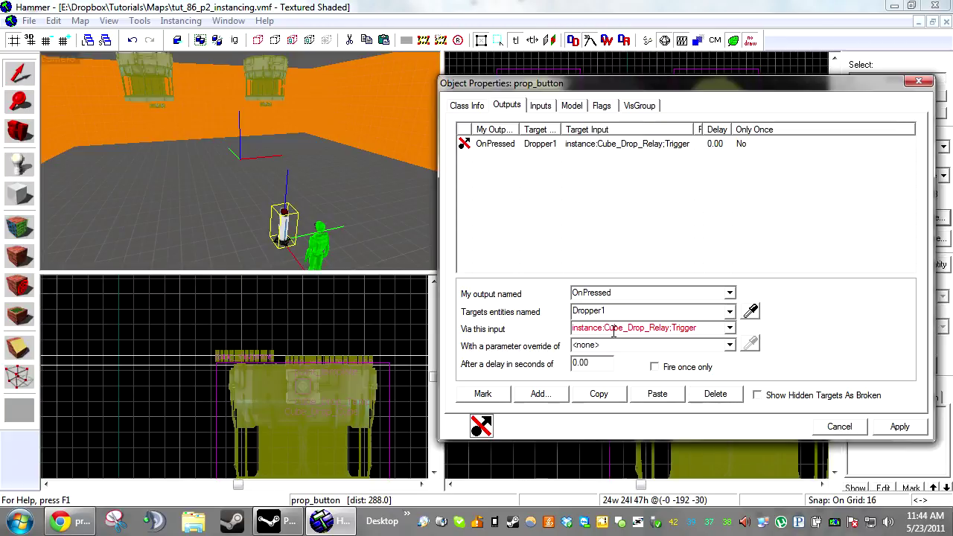
Examine the logic_relay inside the dropper instance up close in the 3D view.
{"action": "key", "text": "z"}
{"action": "key", "text": "w"}
{"action": "key", "text": "w"}
{"action": "key", "text": "w"}
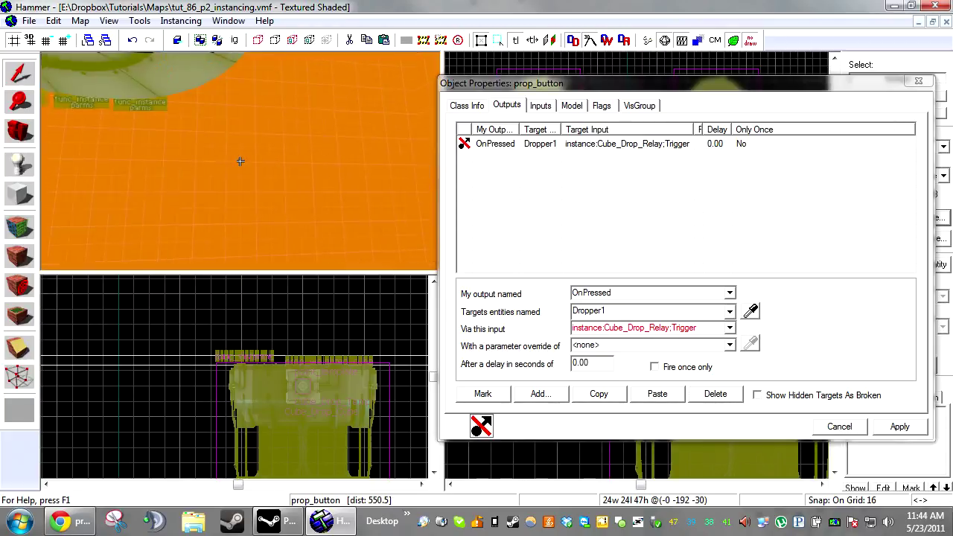
{"action": "left_click_drag", "start_coordinate": [241, 161], "coordinate": [240, 163]}
{"action": "key", "text": "d"}
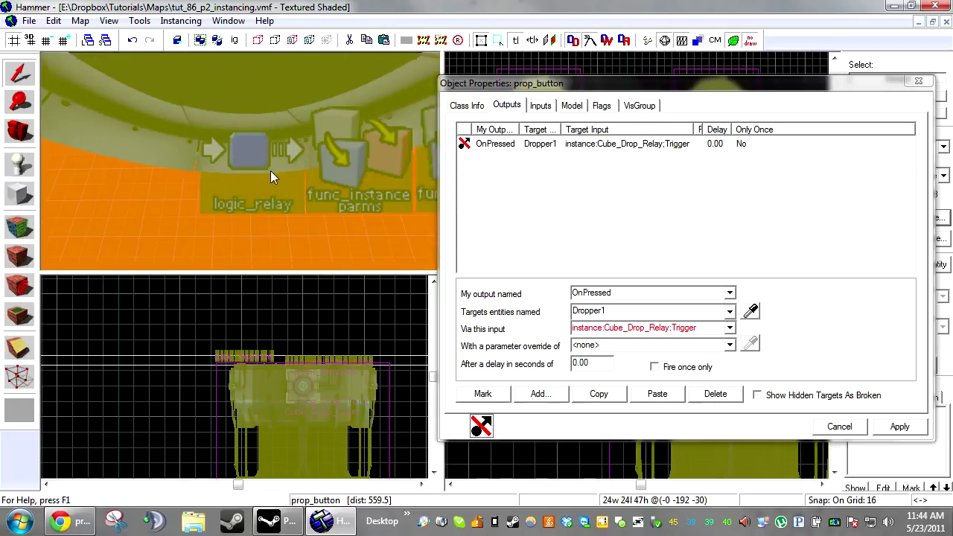
{"action": "left_click", "coordinate": [613, 211]}
Duplicate the button's OnPressed output and retarget the copy to Dropper2.
{"action": "left_click", "coordinate": [594, 144]}
{"action": "left_click", "coordinate": [598, 394]}
{"action": "left_click", "coordinate": [657, 394]}
{"action": "double_click", "coordinate": [633, 311]}
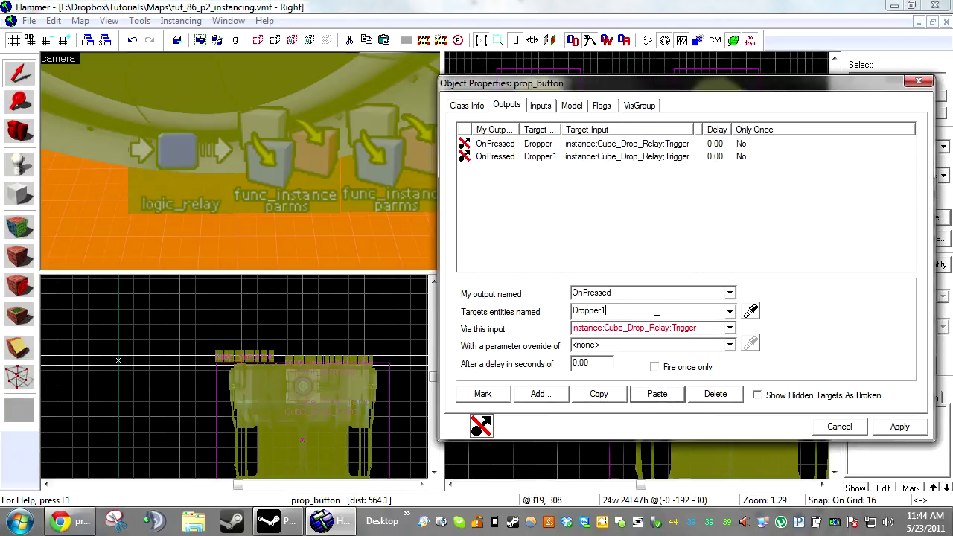
{"action": "left_click", "coordinate": [729, 312]}
{"action": "left_click", "coordinate": [715, 339]}
{"action": "key", "text": "Tab"}
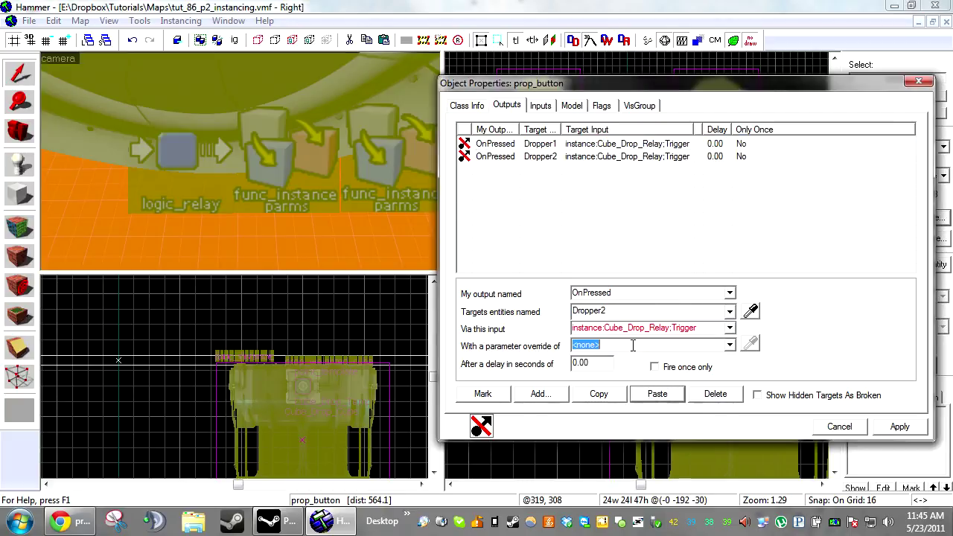
Set the Dropper2 output's delay to 3 seconds and apply the button's outputs.
{"action": "key", "text": "Tab"}
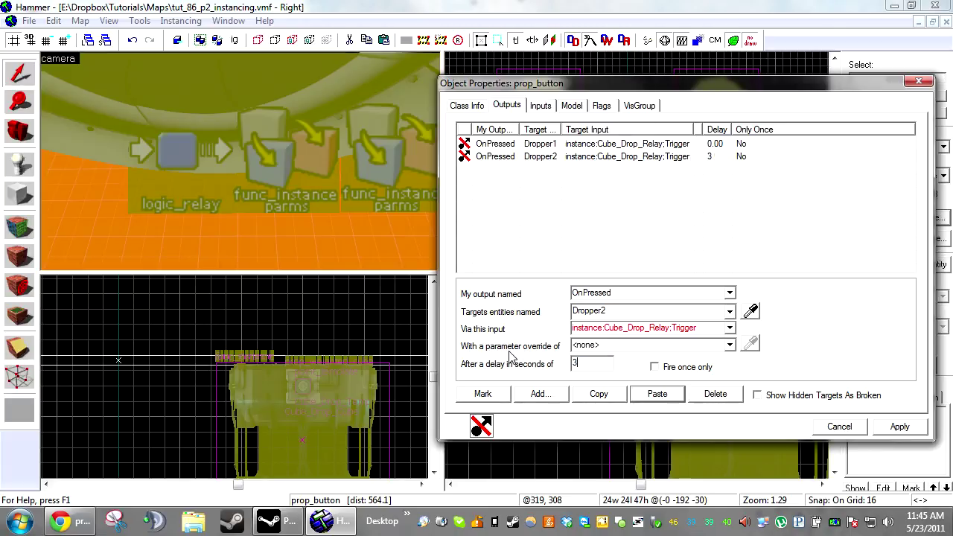
{"action": "left_click", "coordinate": [900, 426]}
{"action": "left_click", "coordinate": [858, 428]}
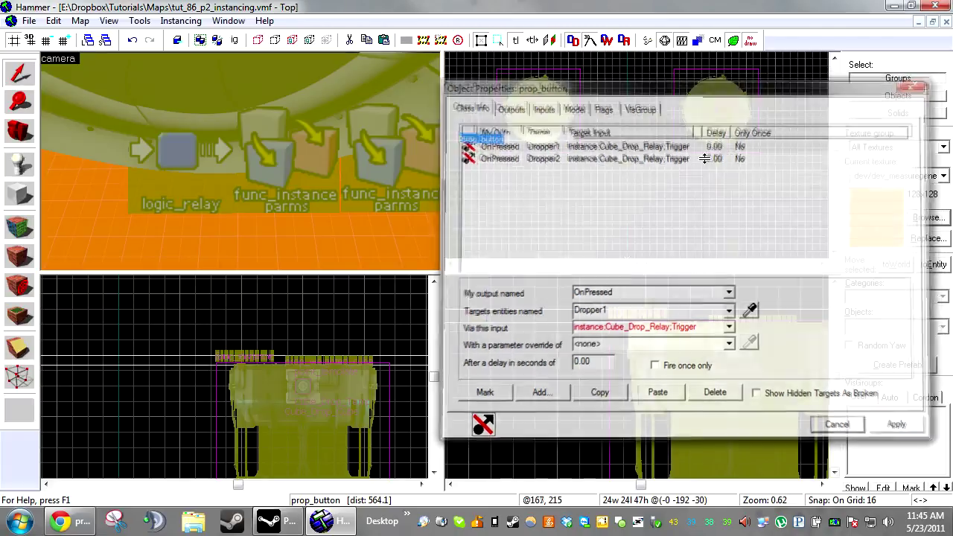
Clear the selection and compile the map with the $vis_exe command enabled.
{"action": "key", "text": "Escape"}
{"action": "key", "text": "z"}
{"action": "key", "text": "s"}
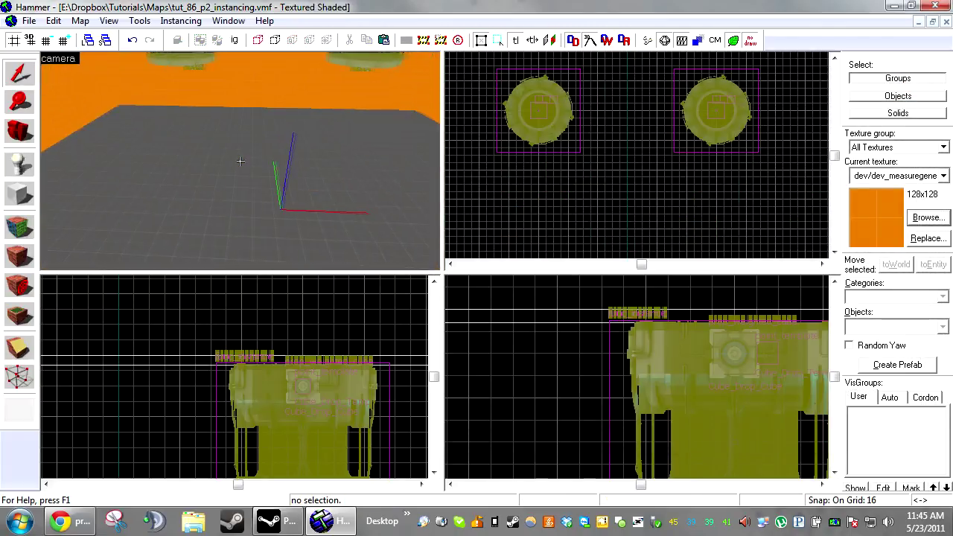
{"action": "key", "text": "z"}
{"action": "key", "text": "F9"}
{"action": "left_click", "coordinate": [298, 227]}
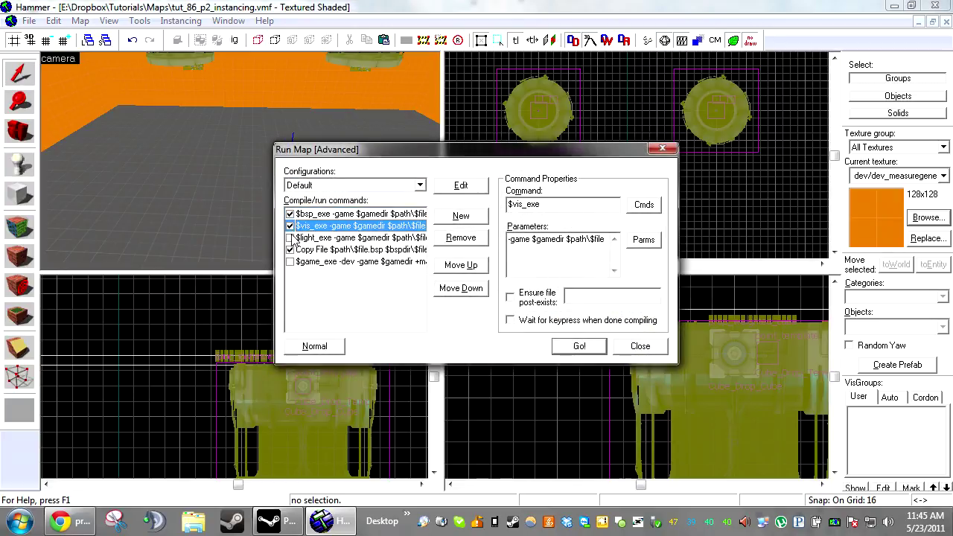
{"action": "left_click", "coordinate": [579, 347]}
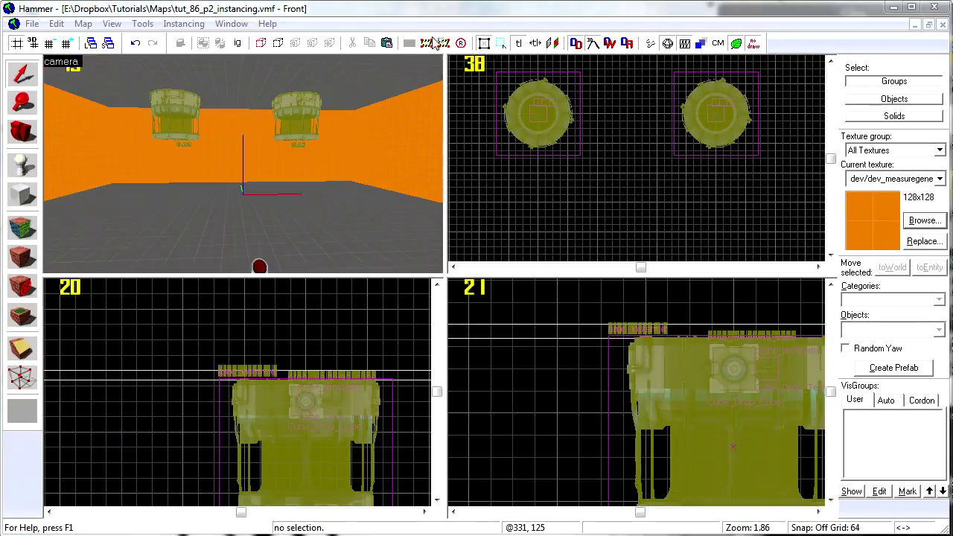
{"action": "key", "text": "z"}
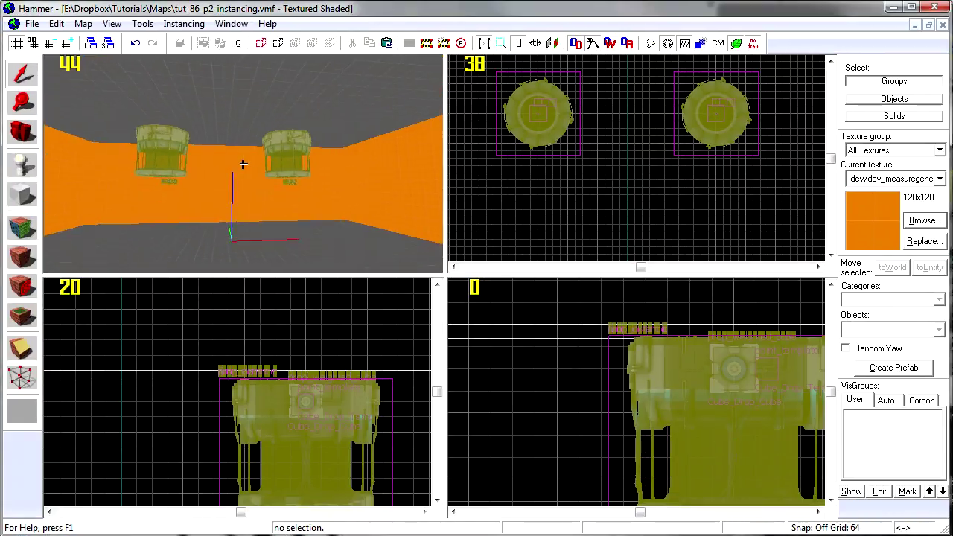
Open the Dropper1 instance's dropper.vmf for editing.
{"action": "key", "text": "w"}
{"action": "key", "text": "z"}
{"action": "left_click", "coordinate": [342, 123]}
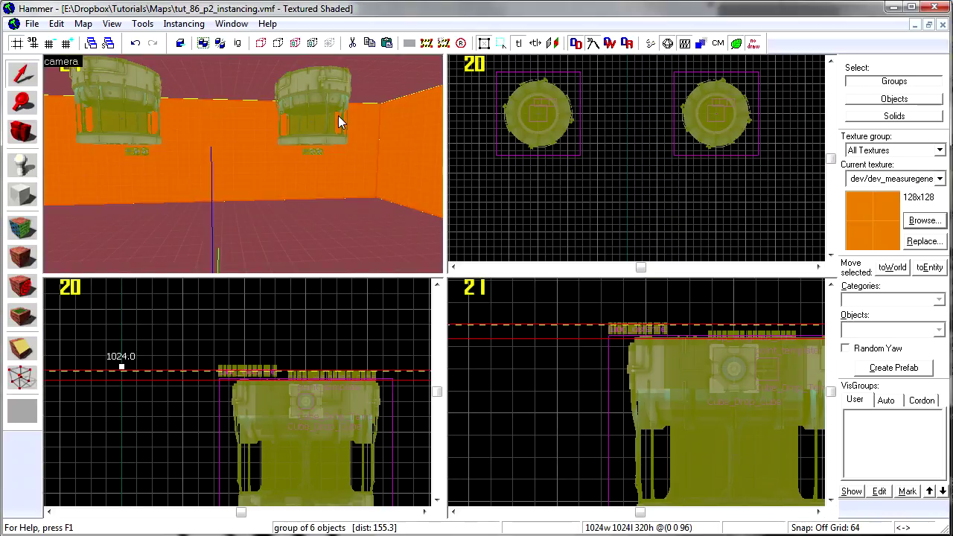
{"action": "left_click", "coordinate": [321, 136]}
{"action": "double_click", "coordinate": [290, 146]}
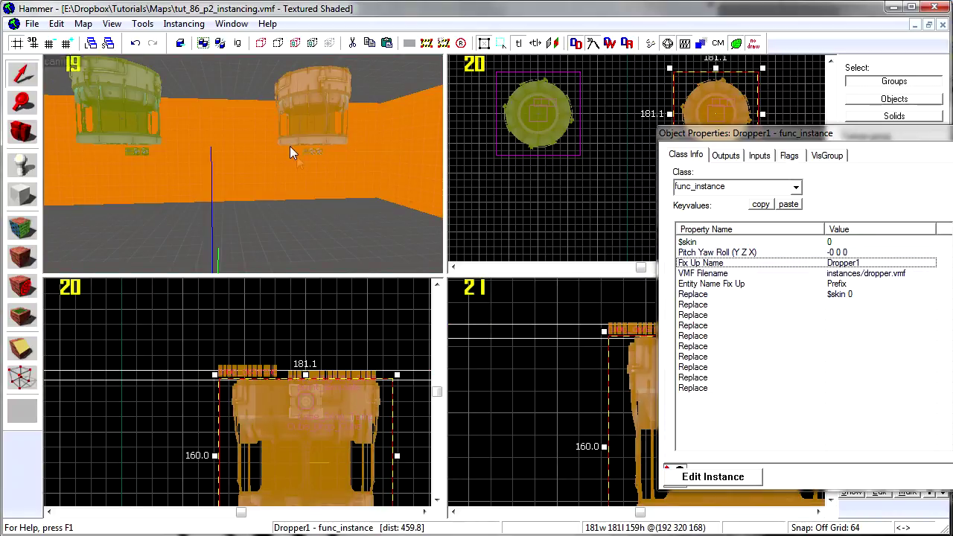
{"action": "left_click_drag", "start_coordinate": [713, 139], "coordinate": [367, 108]}
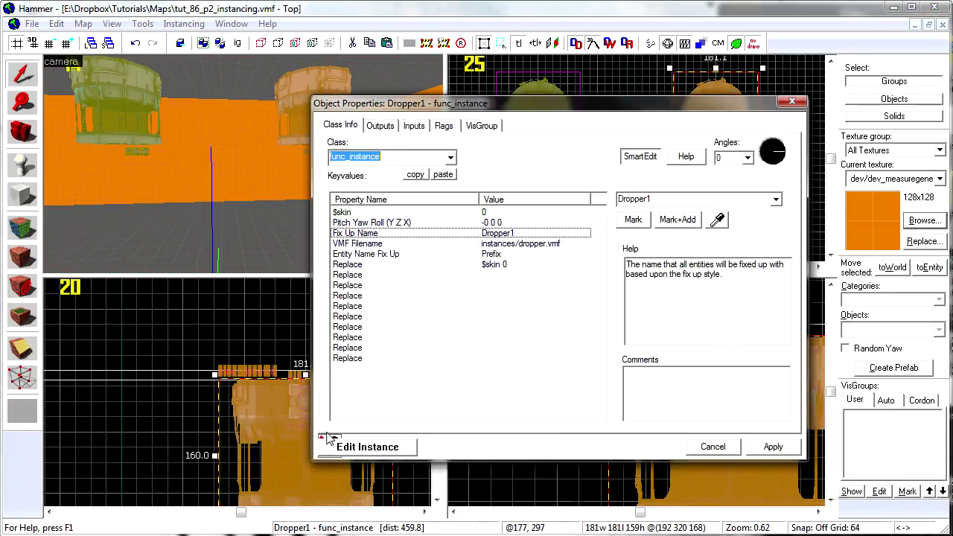
{"action": "left_click", "coordinate": [361, 456]}
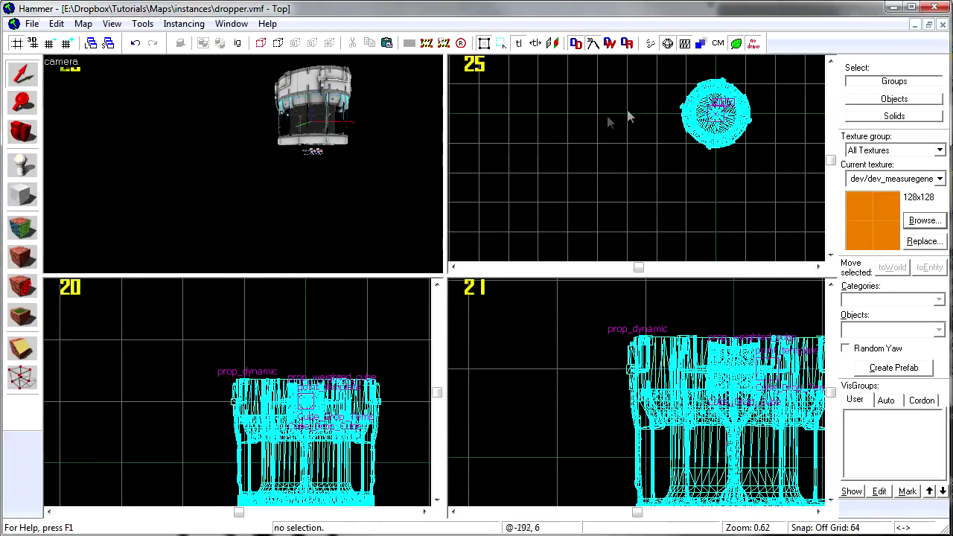
Check the outputs of Cube_Drop_Relay and look up the animation sequence names available on Cube_Drop_Model.
{"action": "scroll", "coordinate": [257, 185], "scroll_direction": "down", "scroll_amount": 5}
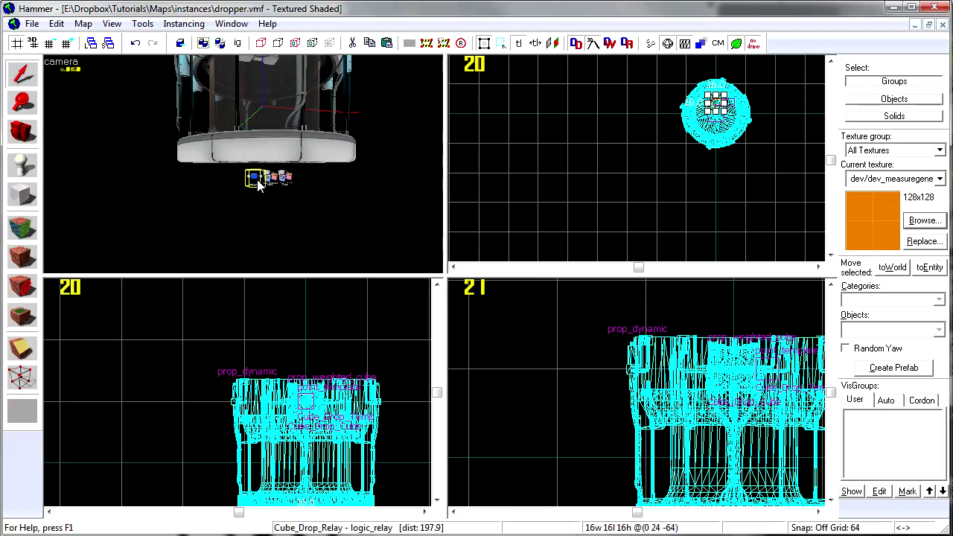
{"action": "double_click", "coordinate": [257, 185]}
{"action": "left_click", "coordinate": [381, 126]}
{"action": "left_click", "coordinate": [446, 177]}
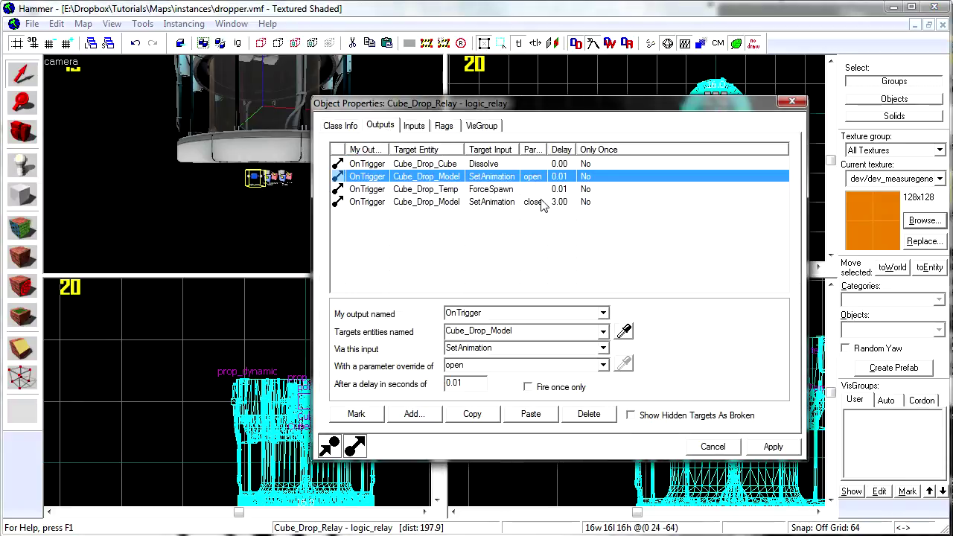
{"action": "double_click", "coordinate": [358, 177]}
{"action": "left_click", "coordinate": [446, 126]}
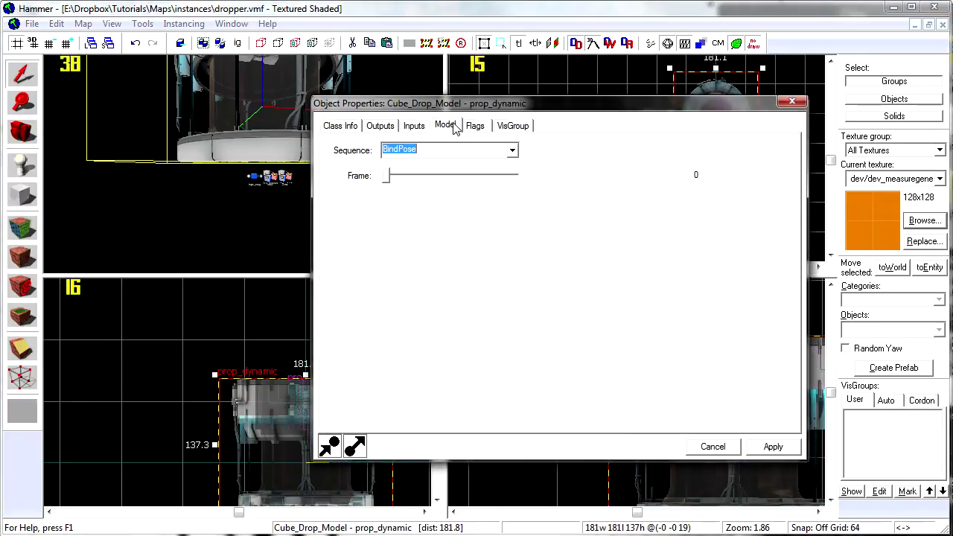
{"action": "left_click", "coordinate": [512, 152]}
{"action": "left_click", "coordinate": [472, 183]}
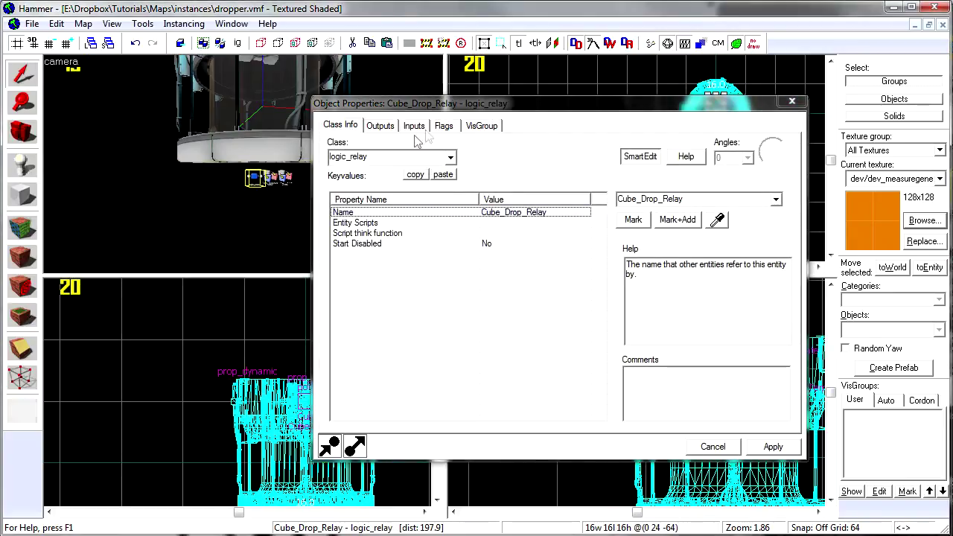
Set the Cube_Drop_Relay SetAnimation parameters to item_dropper_open for the 0.01-second output and item_dropper_close for the 3.00-second output, and apply.
{"action": "left_click", "coordinate": [380, 125]}
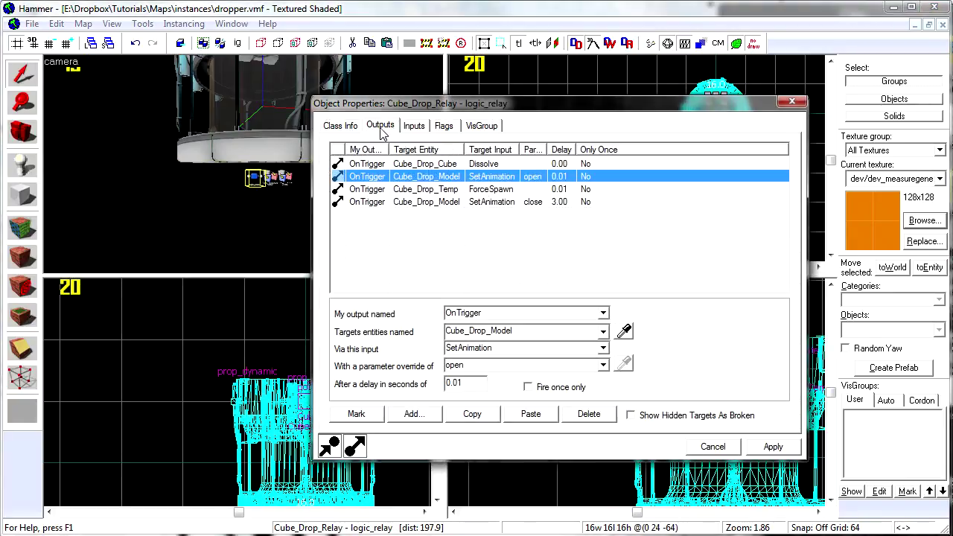
{"action": "left_click_drag", "start_coordinate": [469, 368], "coordinate": [406, 369]}
{"action": "type", "text": "item_dropper_open"}
{"action": "left_click", "coordinate": [501, 201]}
{"action": "double_click", "coordinate": [477, 365]}
{"action": "type", "text": "item_dropper_open"}
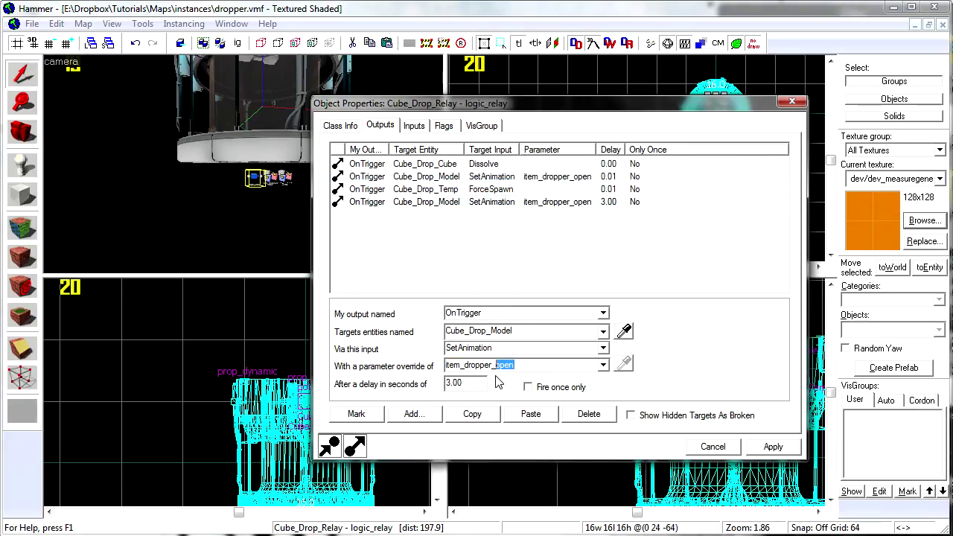
{"action": "type", "text": "se"}
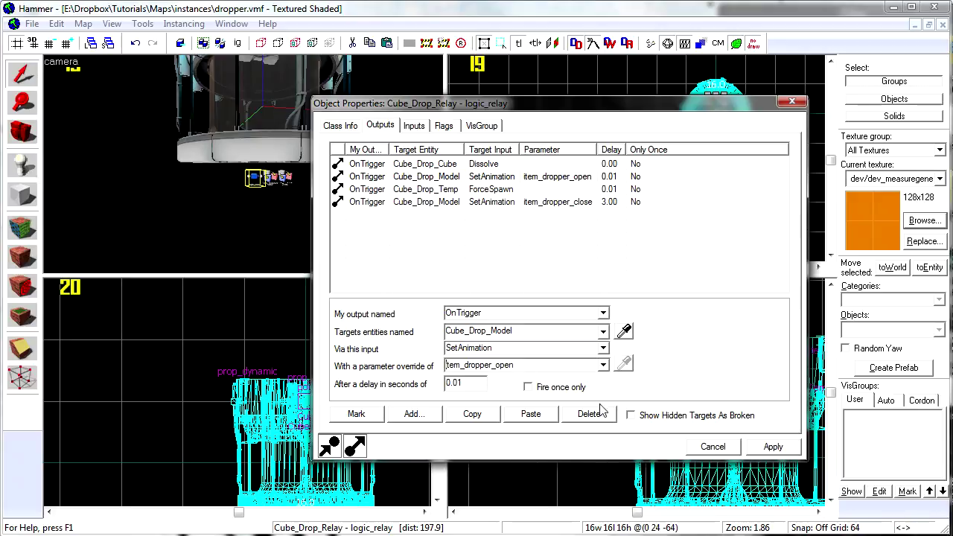
{"action": "left_click", "coordinate": [734, 448]}
{"action": "key", "text": "Escape"}
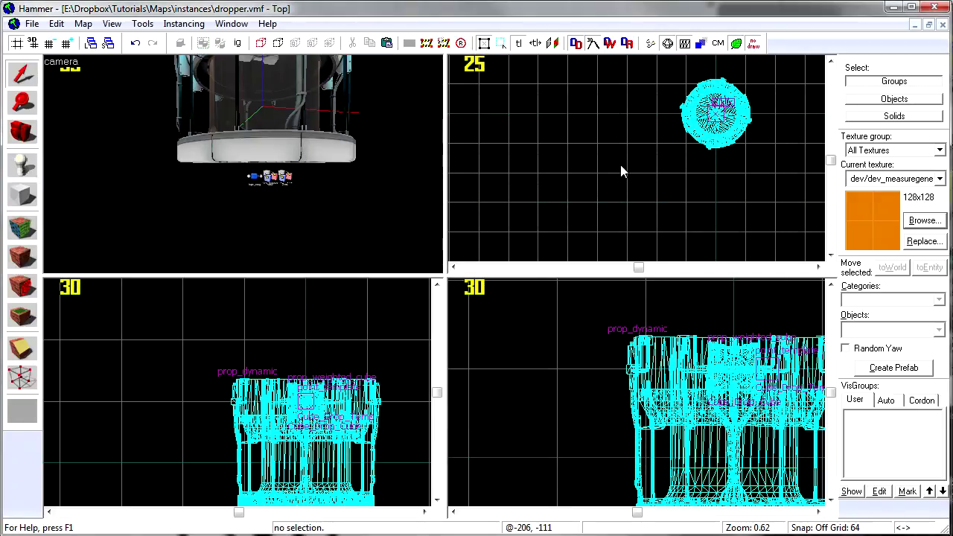
Switch back to tut_86_p2_instancing and view a dropper instance up close in the 3D view.
{"action": "left_click", "coordinate": [942, 24]}
{"action": "left_click", "coordinate": [712, 433]}
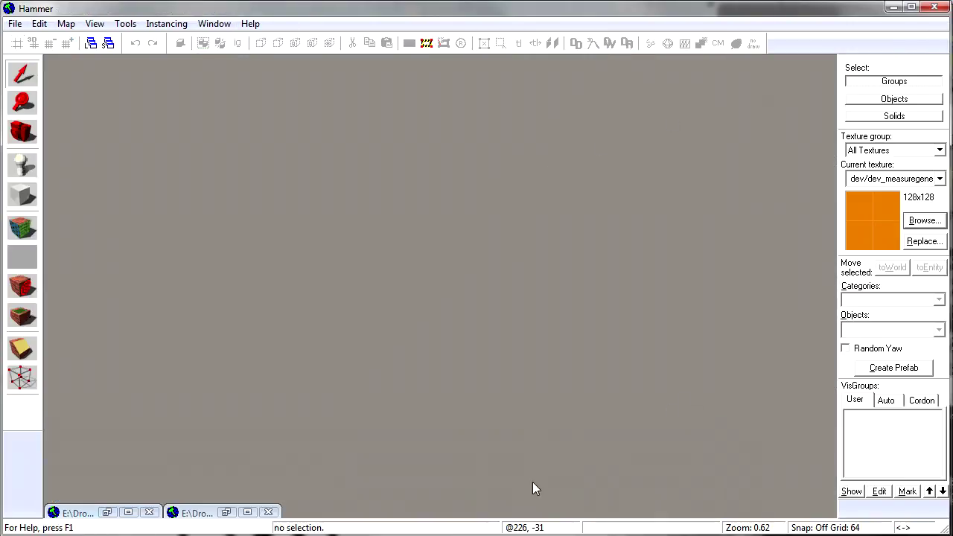
{"action": "left_click", "coordinate": [129, 512]}
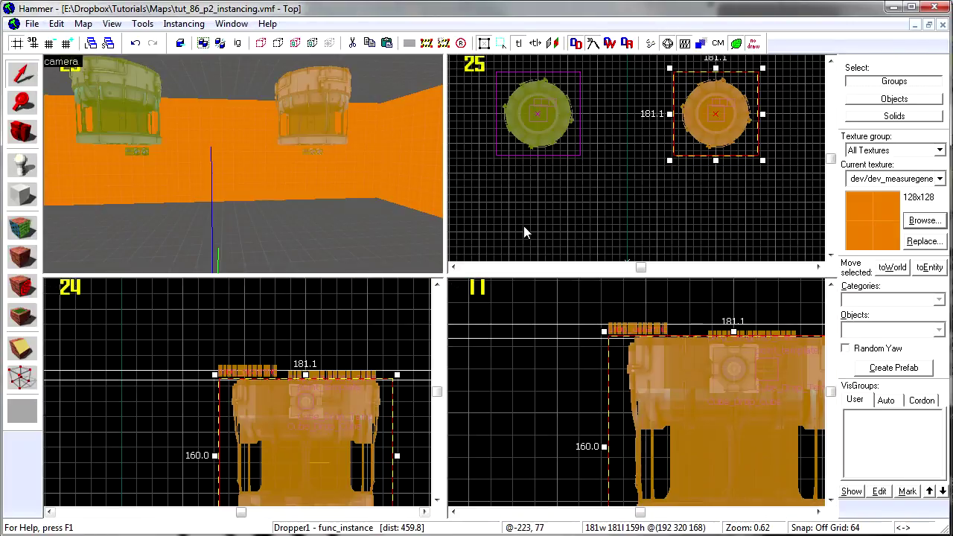
{"action": "key", "text": "z"}
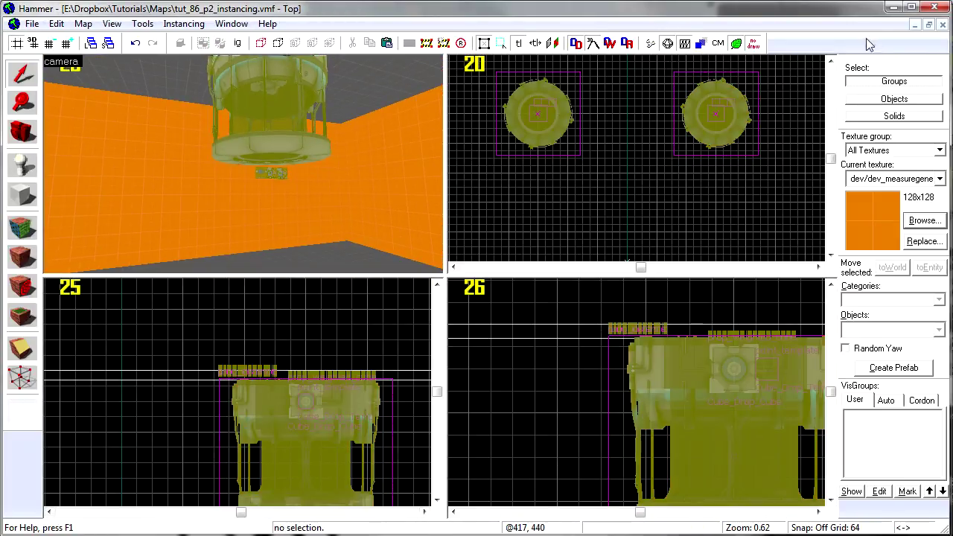
Try moving Cube_Drop_Relay about 38 units down in dropper.vmf and check the dropper instance in tut_86_p2_instancing.
{"action": "left_click", "coordinate": [917, 26]}
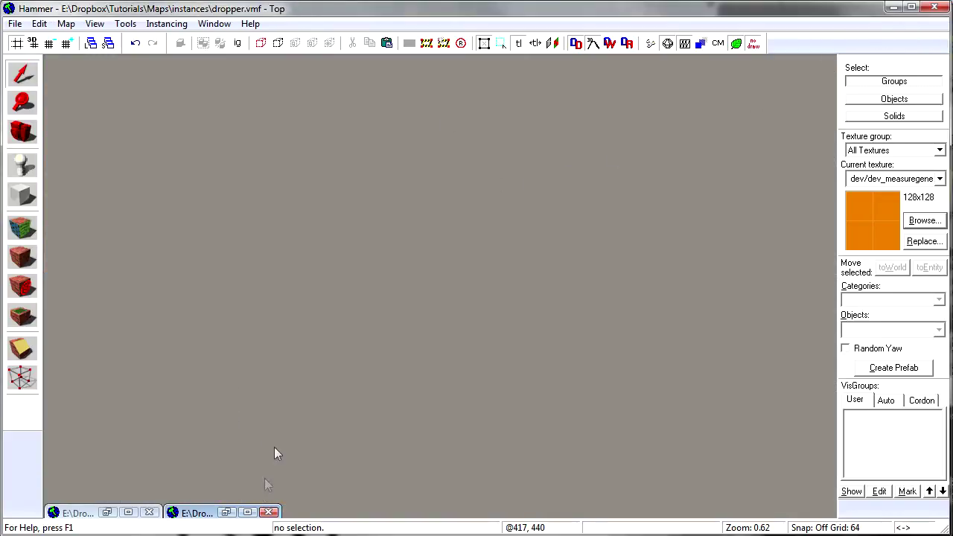
{"action": "left_click", "coordinate": [246, 514]}
{"action": "left_click", "coordinate": [255, 181]}
{"action": "scroll", "coordinate": [226, 364], "scroll_direction": "down", "scroll_amount": 6}
{"action": "scroll", "coordinate": [265, 378], "scroll_direction": "up", "scroll_amount": 5}
{"action": "scroll", "coordinate": [223, 371], "scroll_direction": "up", "scroll_amount": 4}
{"action": "left_click_drag", "start_coordinate": [188, 340], "coordinate": [208, 415]}
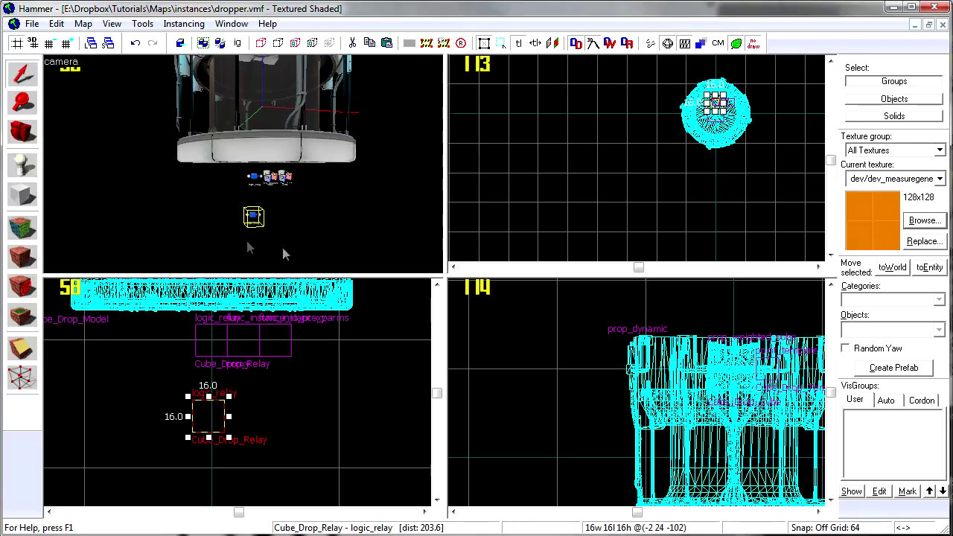
{"action": "left_click", "coordinate": [916, 25]}
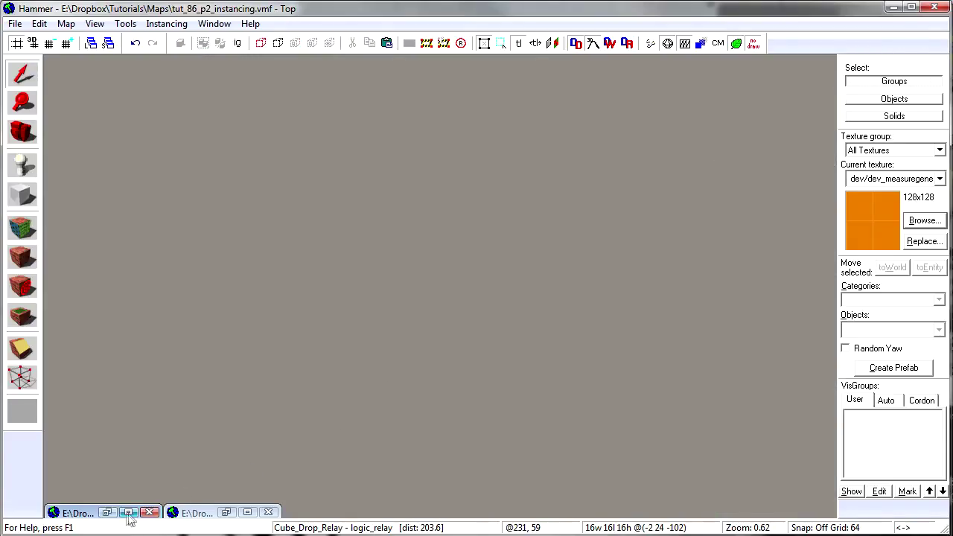
{"action": "left_click", "coordinate": [128, 513]}
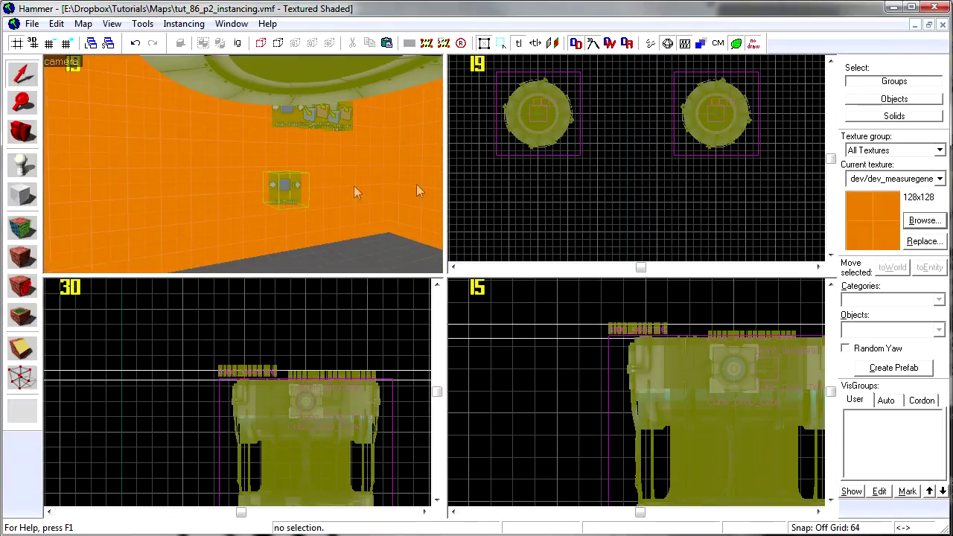
Undo the relay move in dropper.vmf and close the instance file.
{"action": "left_click", "coordinate": [915, 24]}
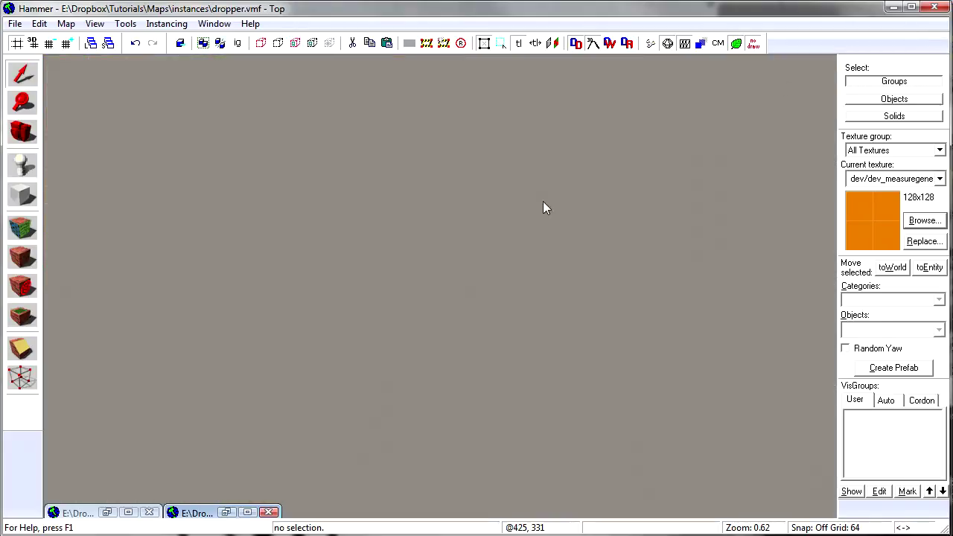
{"action": "left_click", "coordinate": [248, 512]}
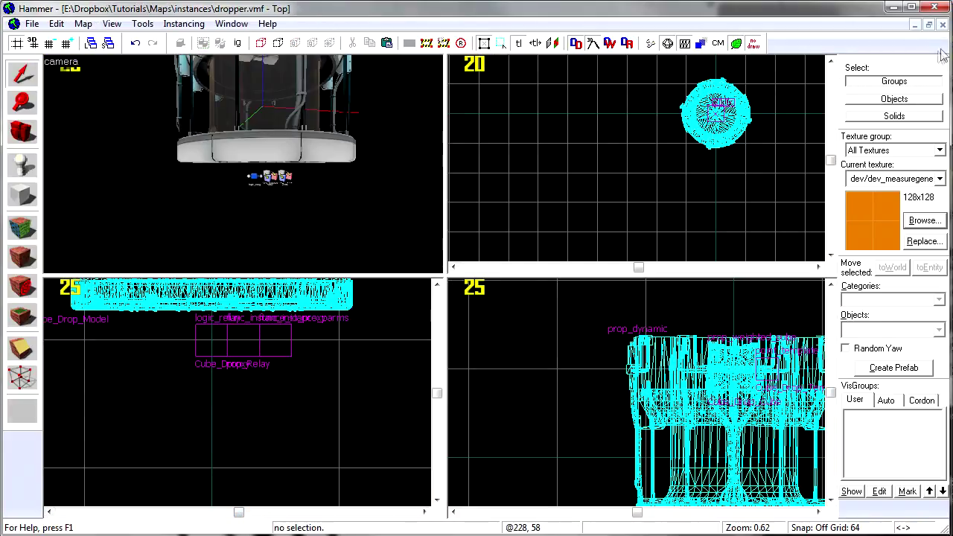
{"action": "left_click", "coordinate": [943, 25]}
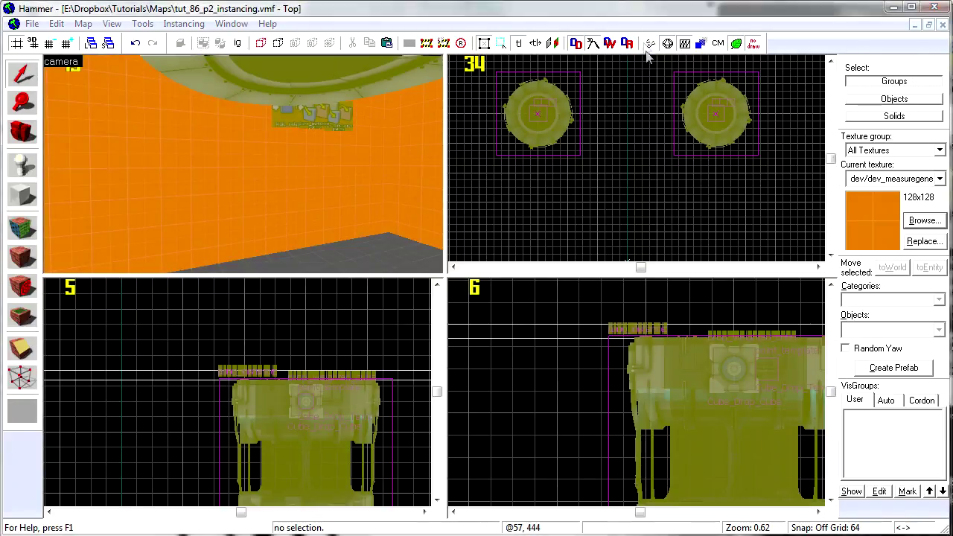
Compile and run the map, and activate the button in-game to test the two droppers.
{"action": "left_click", "coordinate": [685, 43]}
{"action": "left_click", "coordinate": [578, 361]}
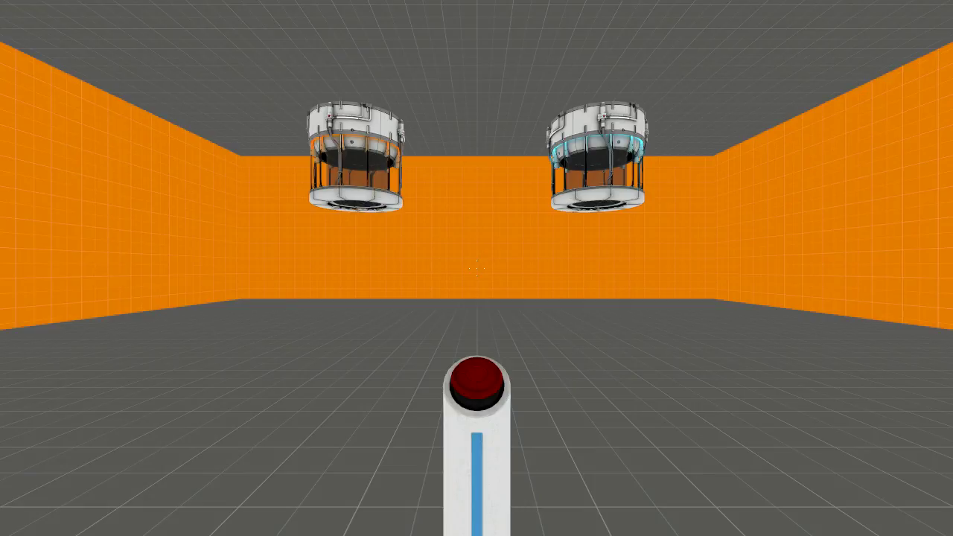
{"action": "key", "text": "w"}
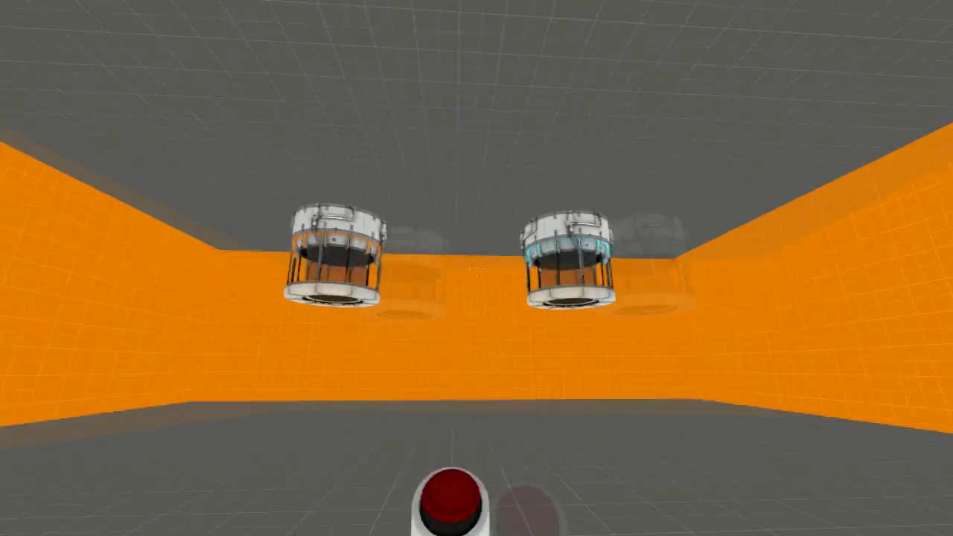
{"action": "key", "text": "w"}
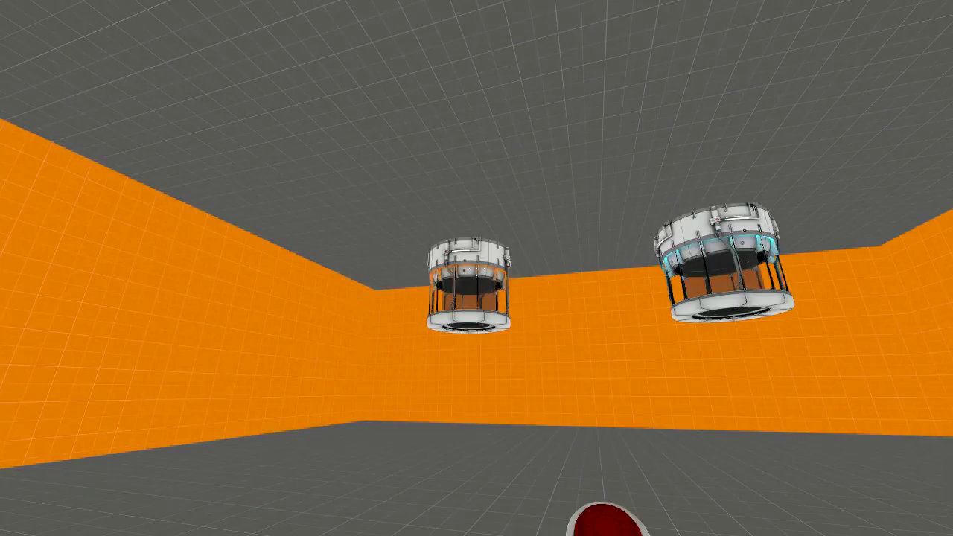
{"action": "key", "text": "w"}
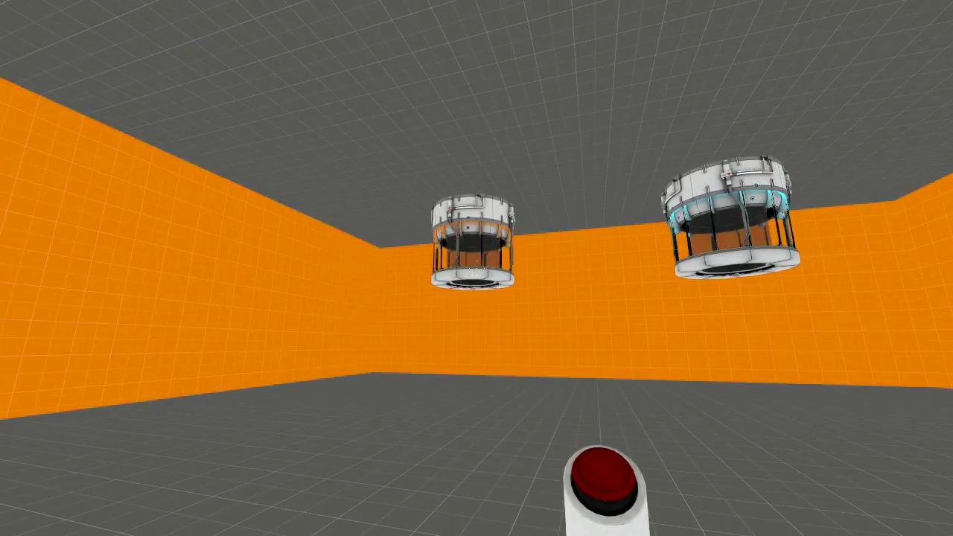
{"action": "key", "text": "e"}
{"action": "key", "text": "w"}
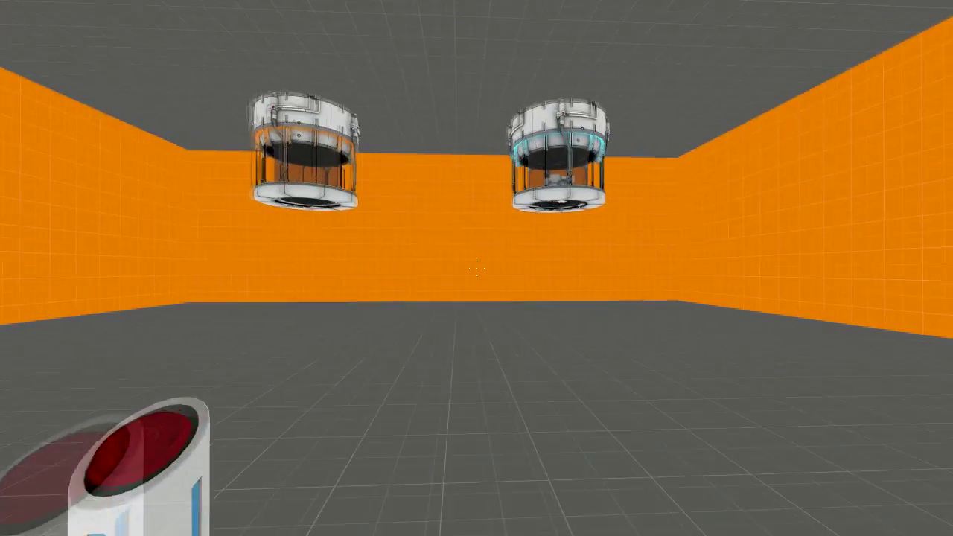
{"action": "key", "text": "w"}
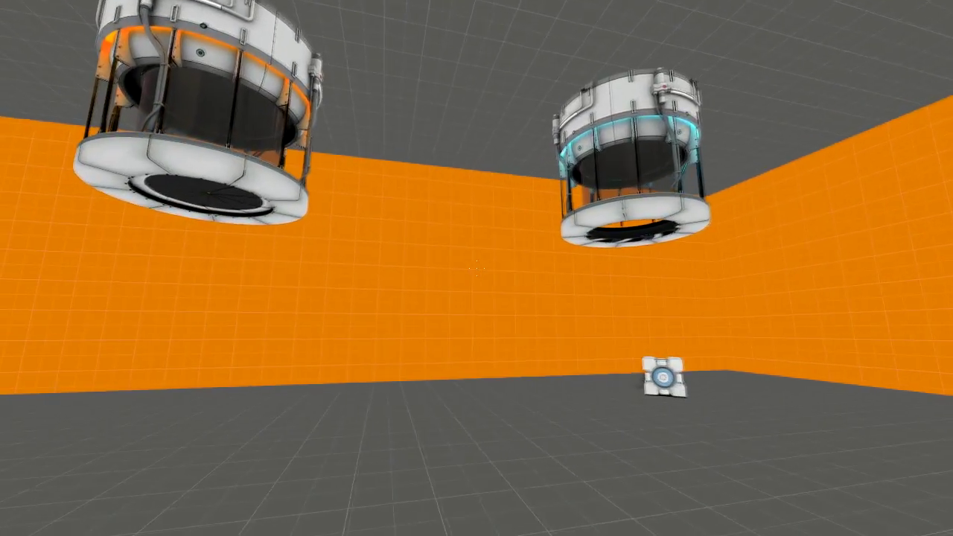